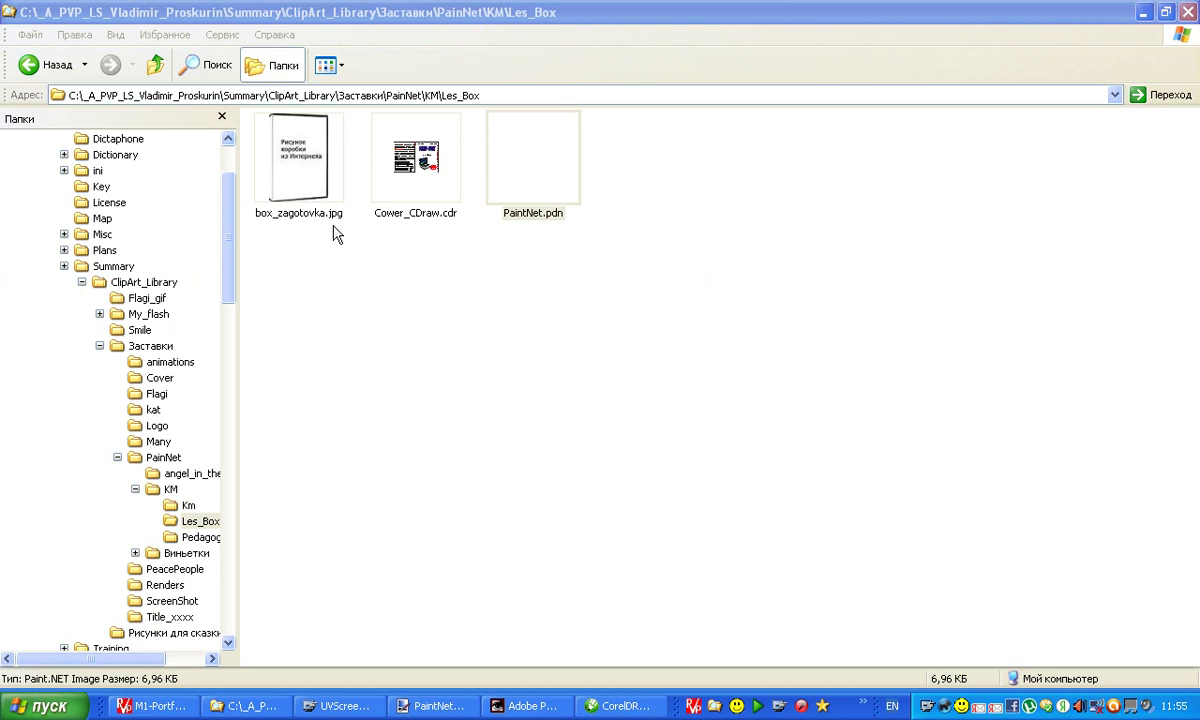
Review the source images: box_zagotovka.jpg in Adobe Photoshop and the cover file Cower_CDraw.cdr in CorelDRAW
left_click(291, 168)
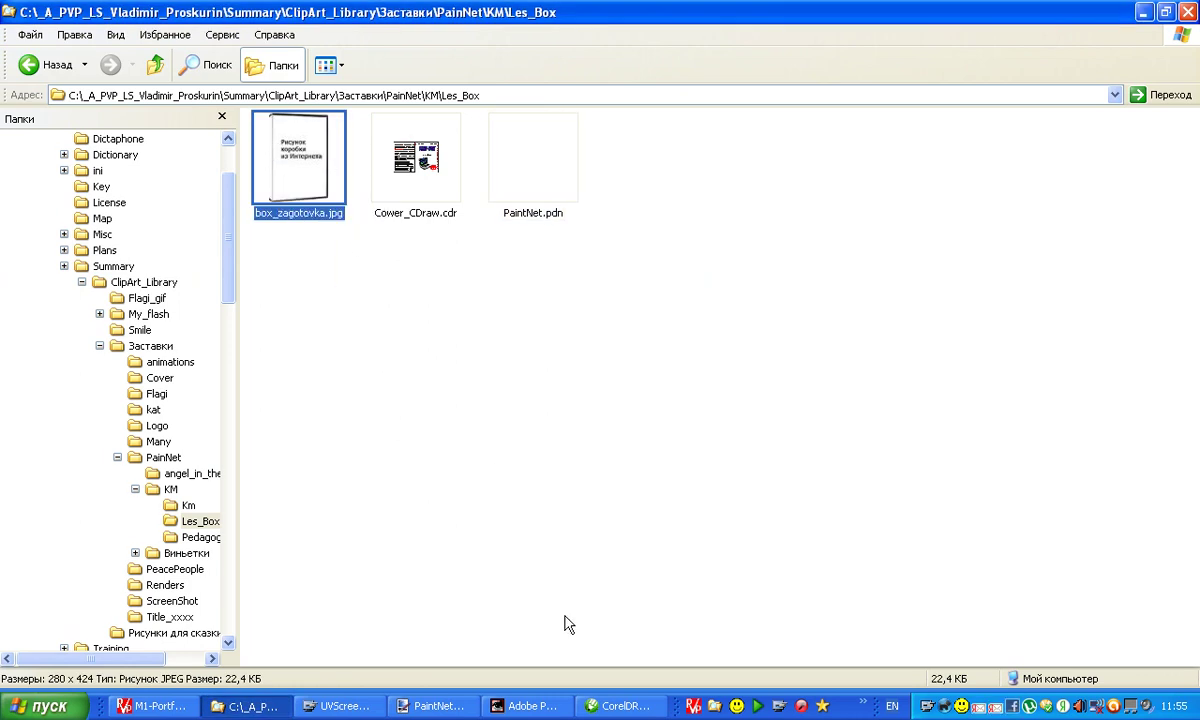
left_click(527, 707)
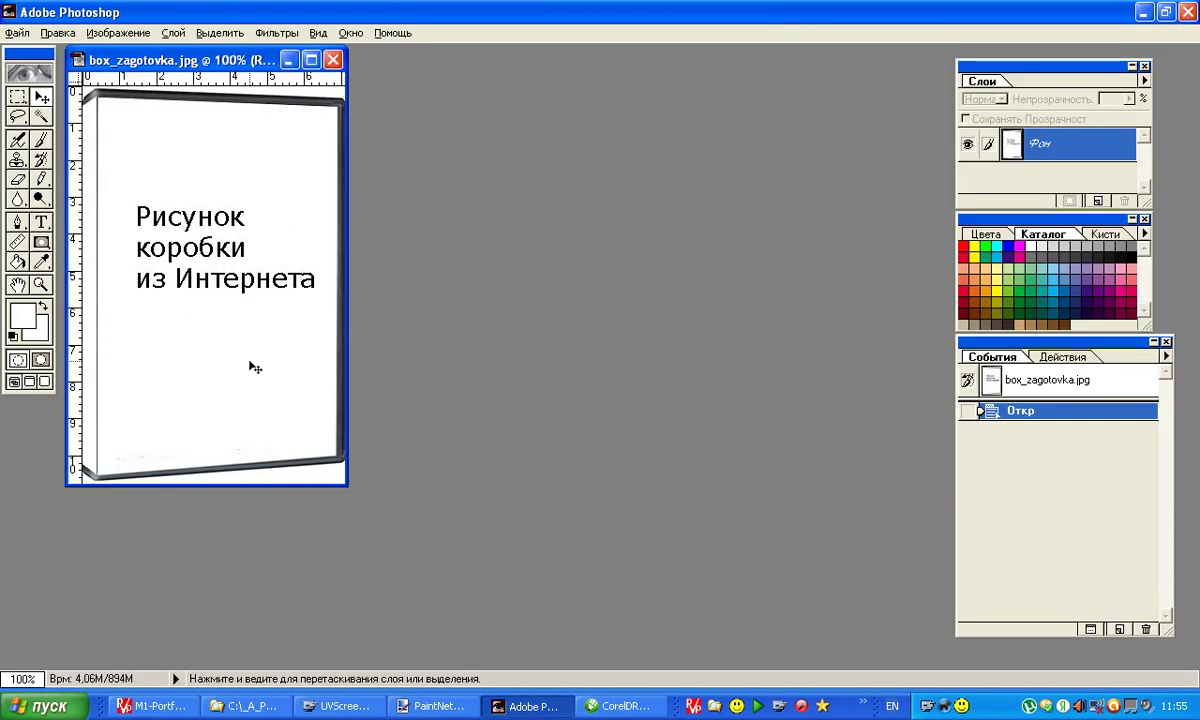
left_click(248, 706)
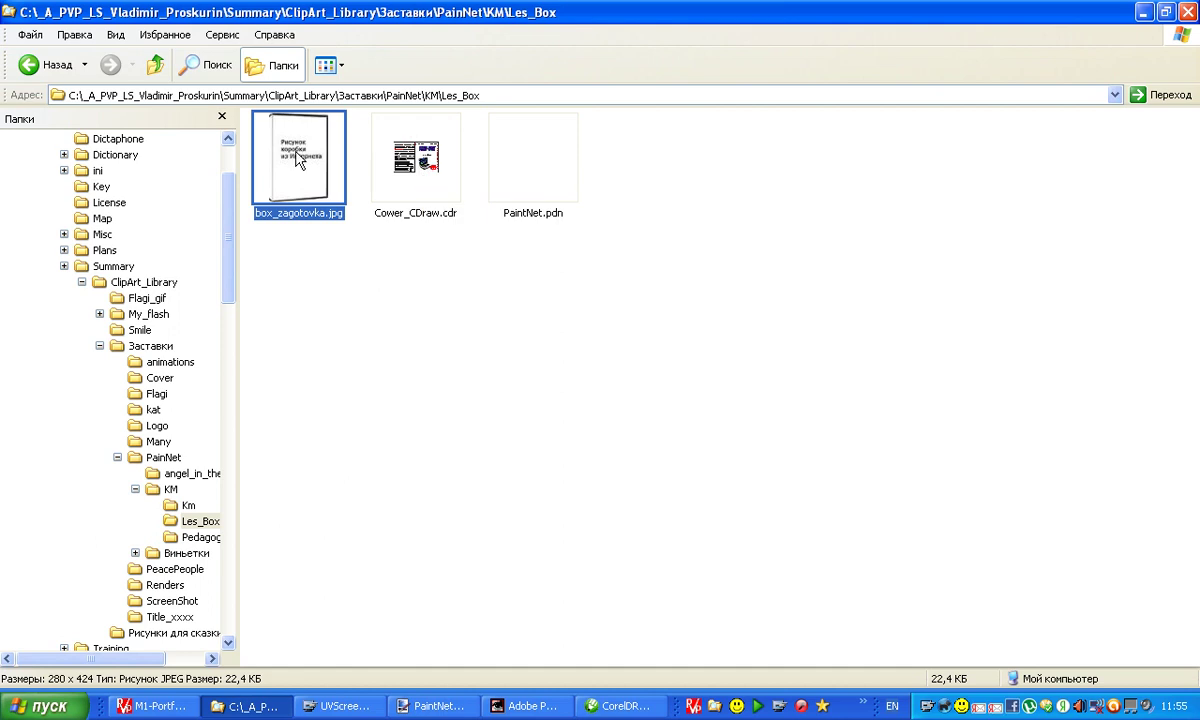
left_click(397, 160)
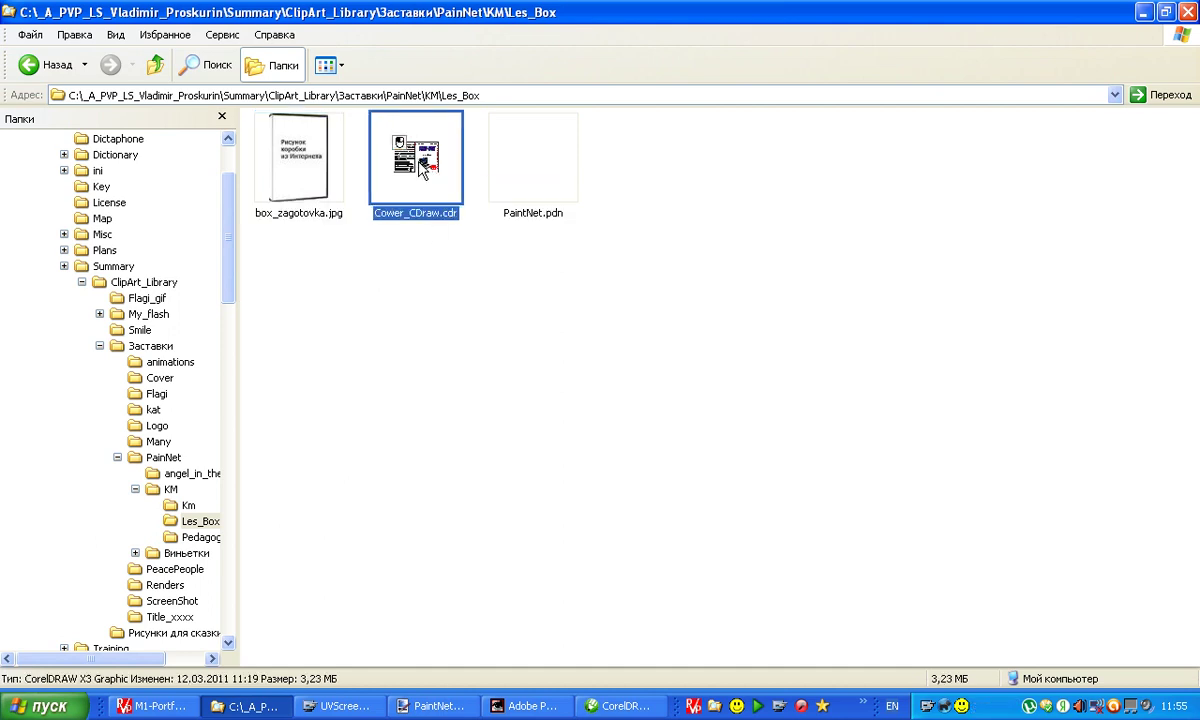
left_click(620, 705)
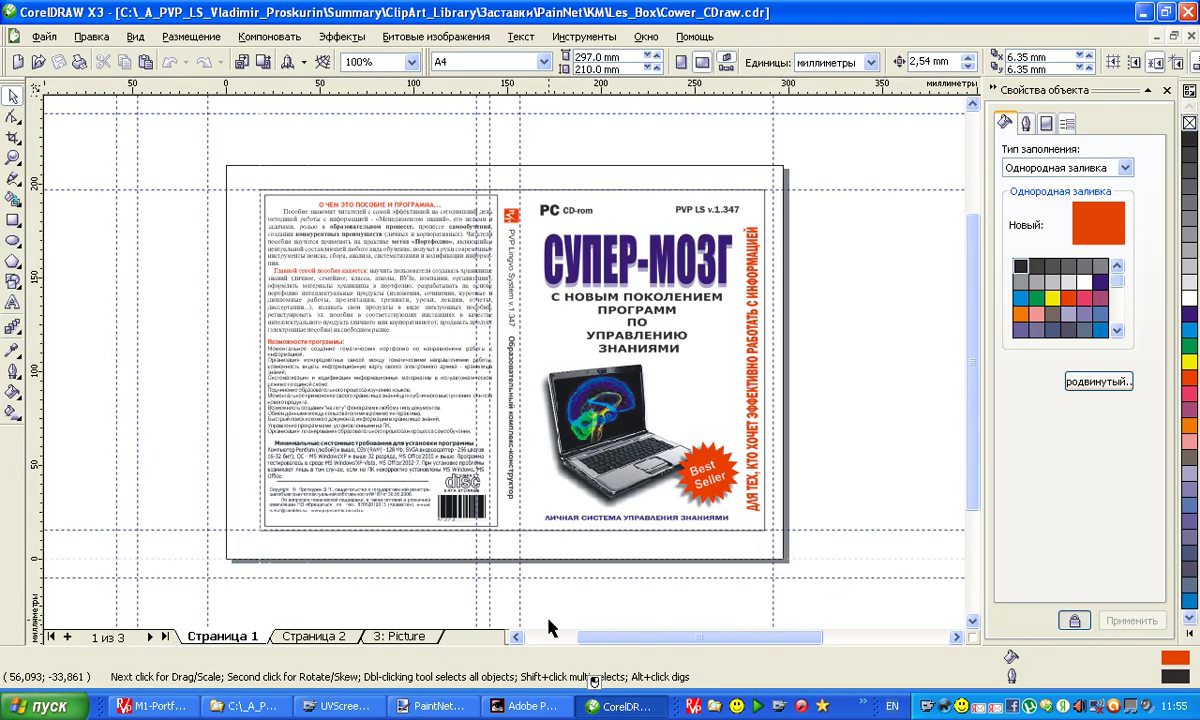
left_click(248, 706)
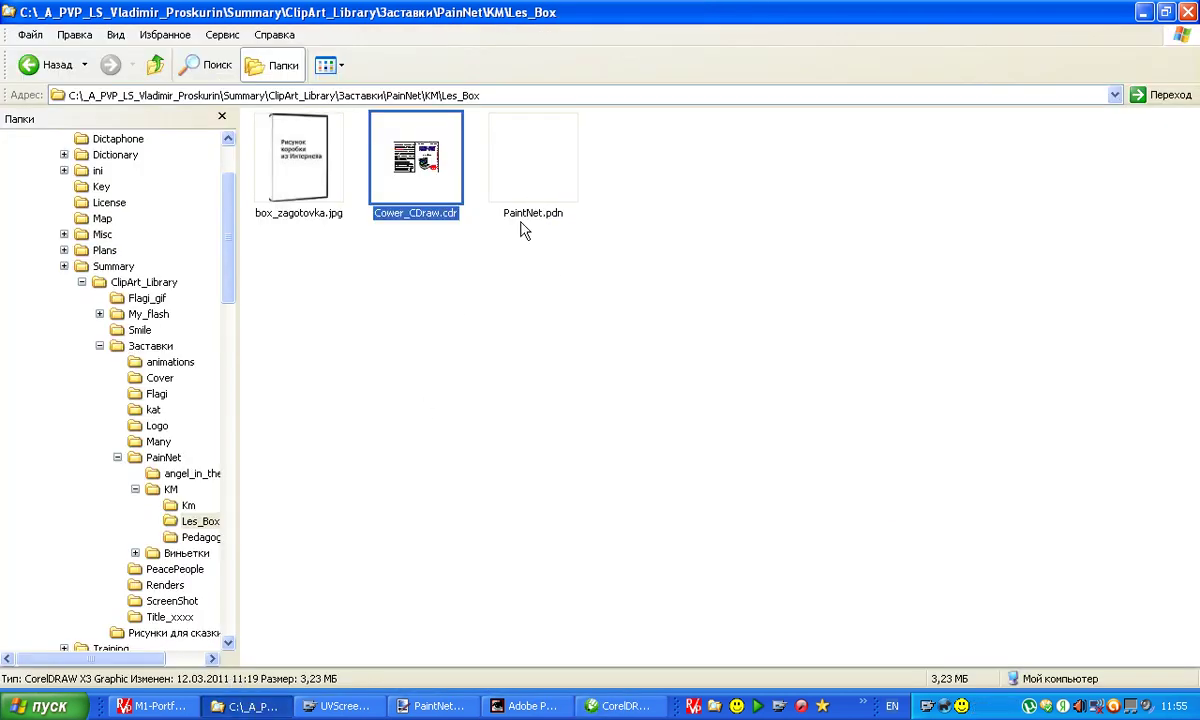
Switch to Paint.NET with PaintNet.pdn and check its canvas size without changing it
left_click(538, 176)
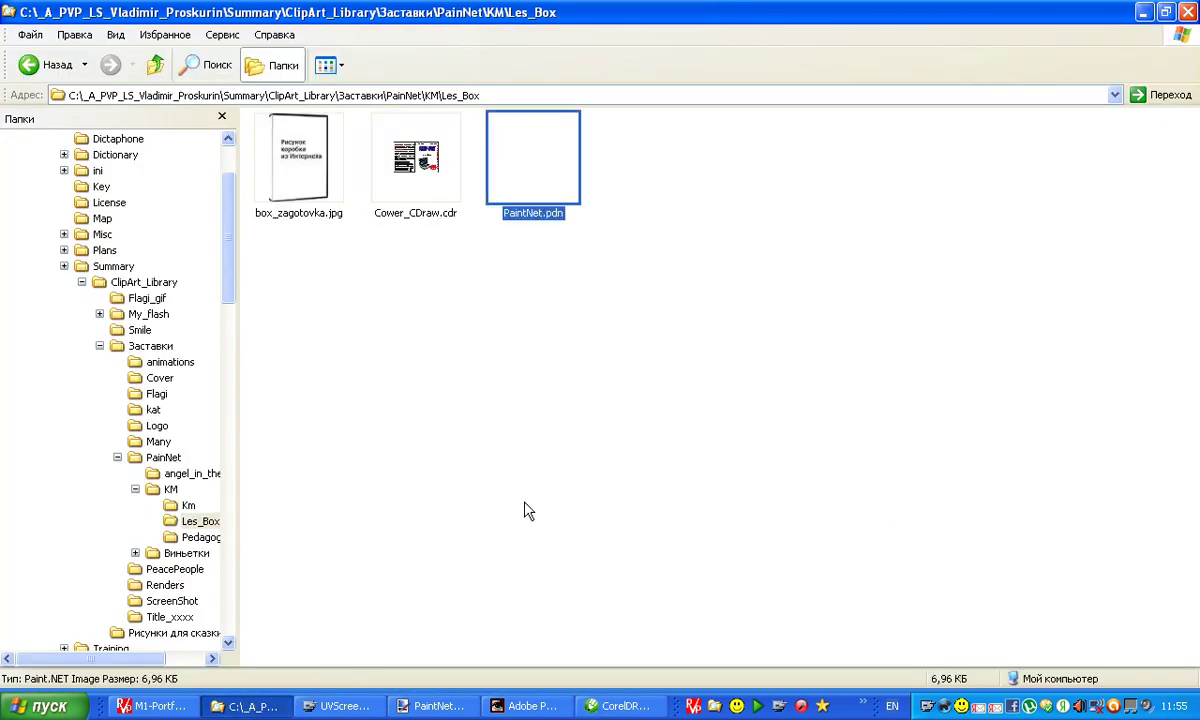
left_click(400, 706)
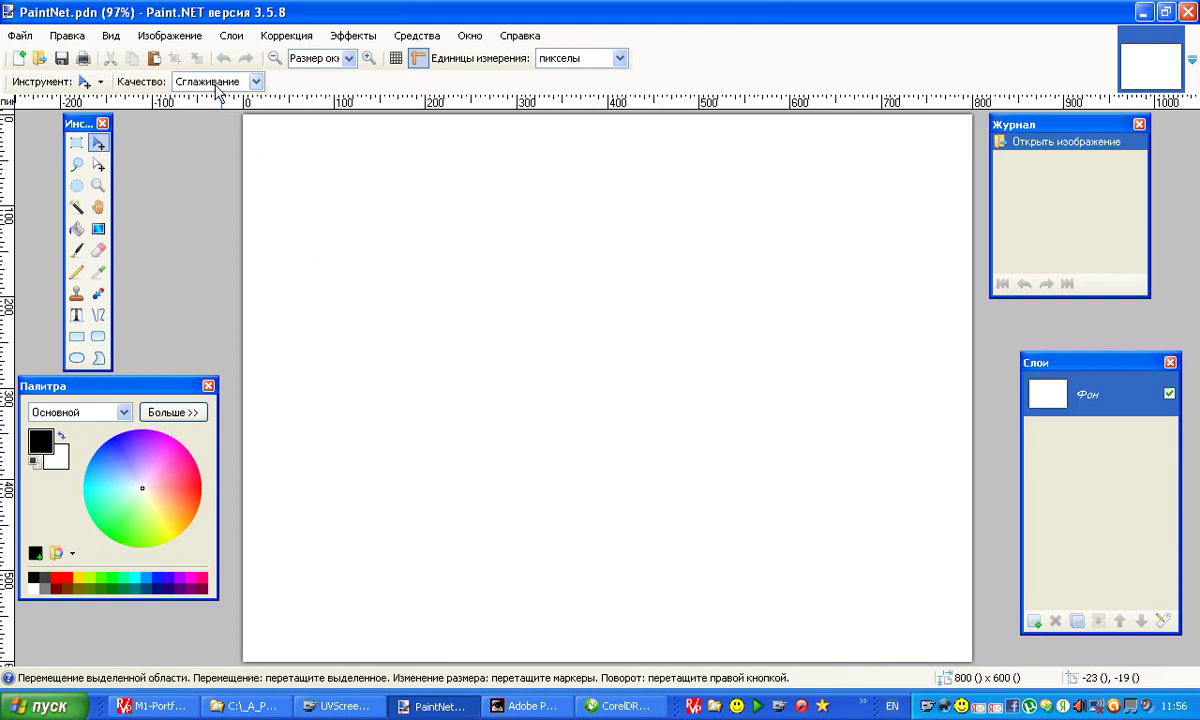
left_click(169, 37)
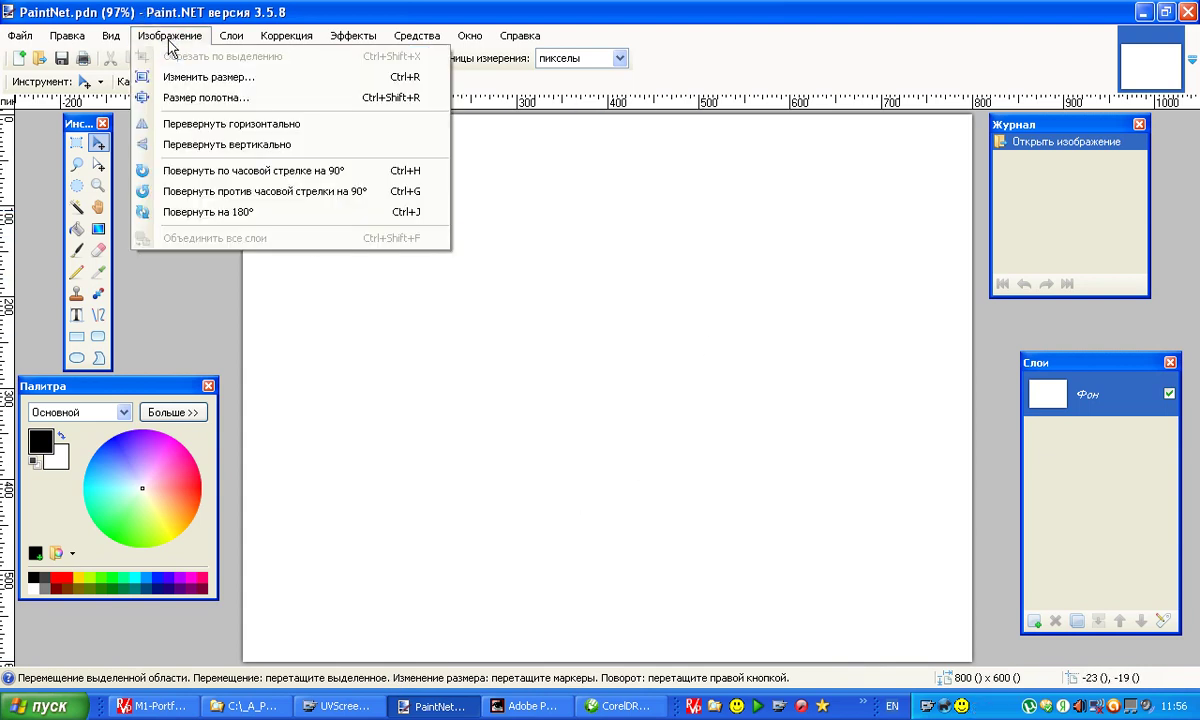
left_click(178, 98)
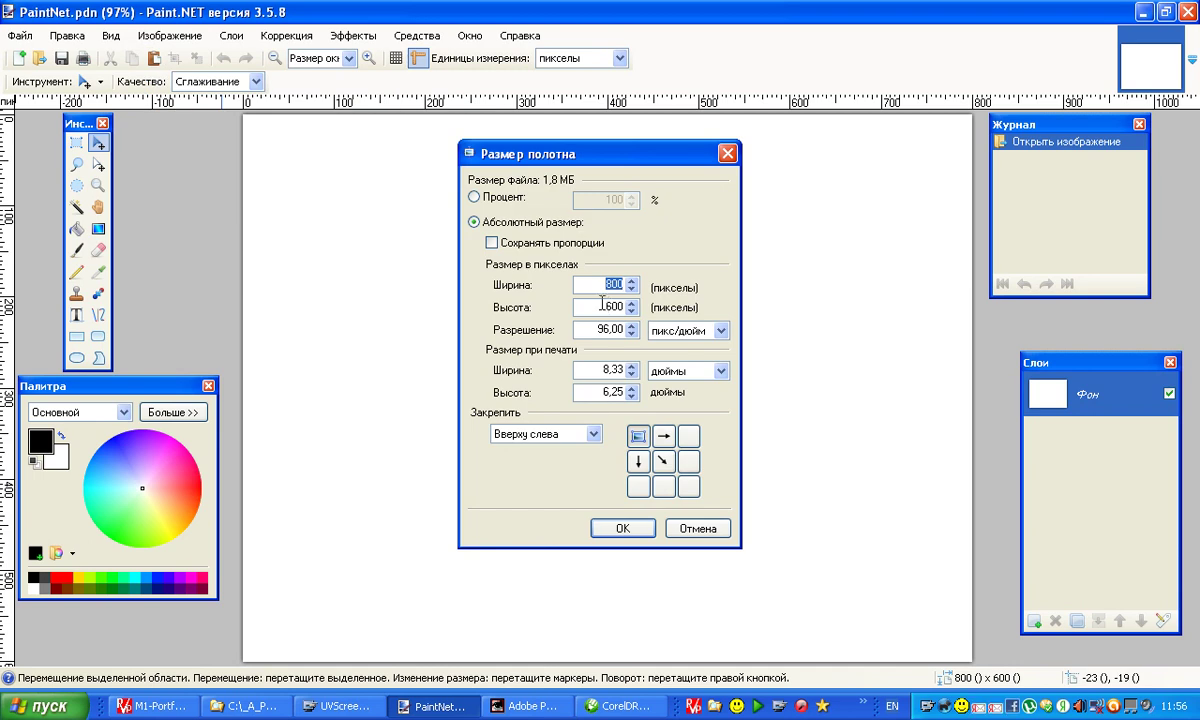
left_click(683, 531)
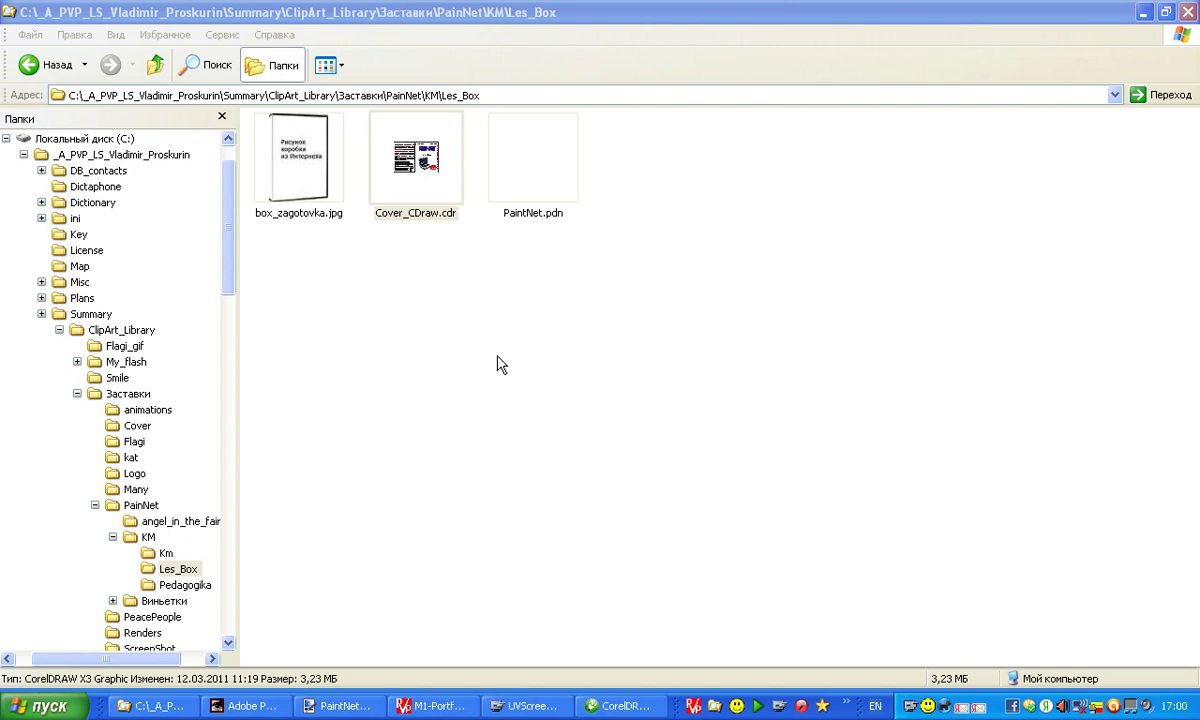
Switch to CorelDRAW with Cover_CDraw.cdr and show the cover layout in print preview
left_click(410, 165)
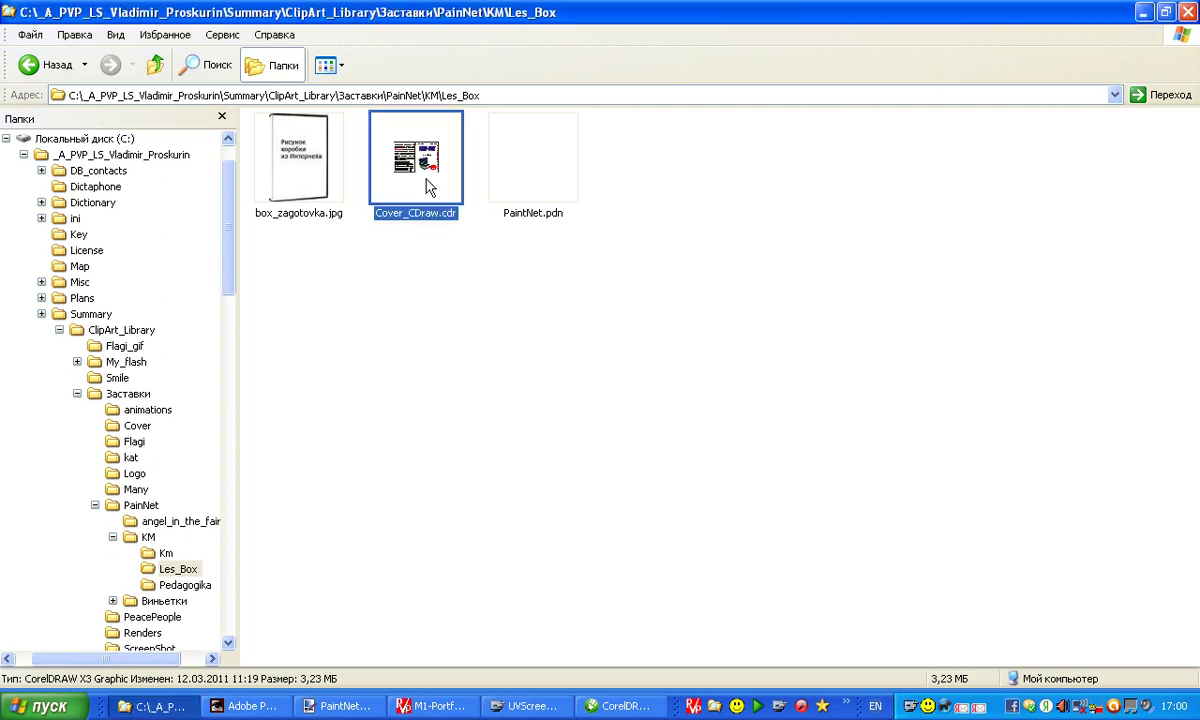
left_click(615, 706)
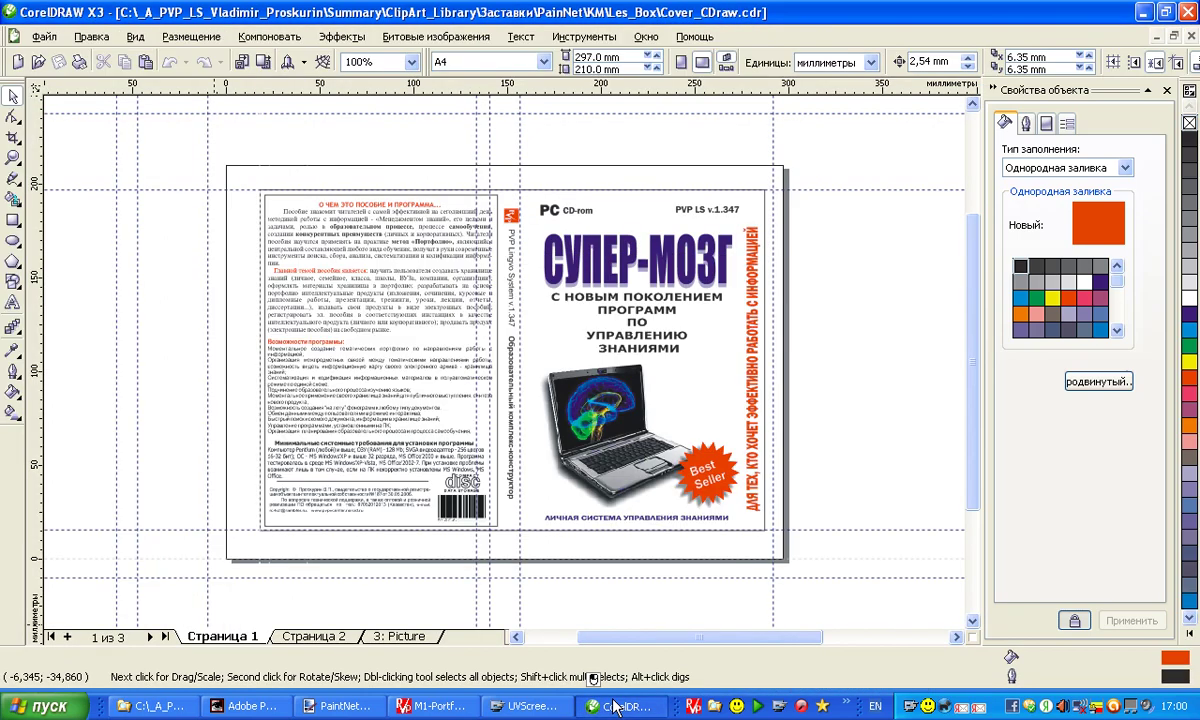
left_click(44, 37)
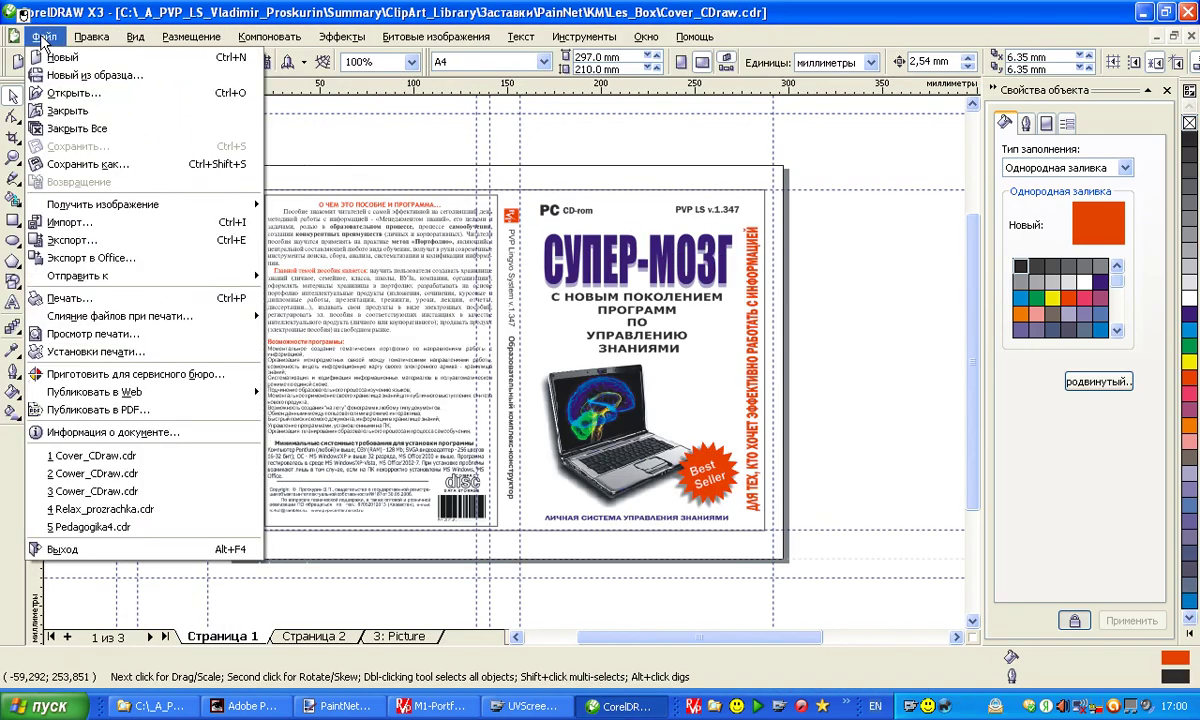
left_click(66, 299)
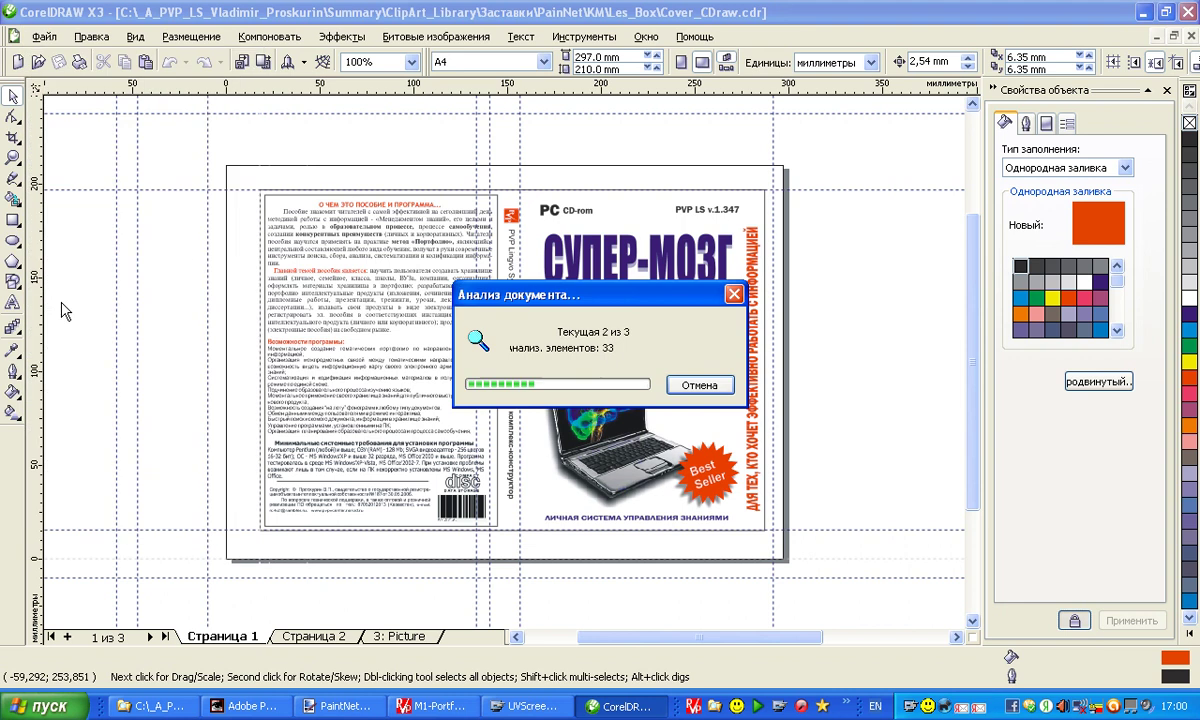
left_click(556, 386)
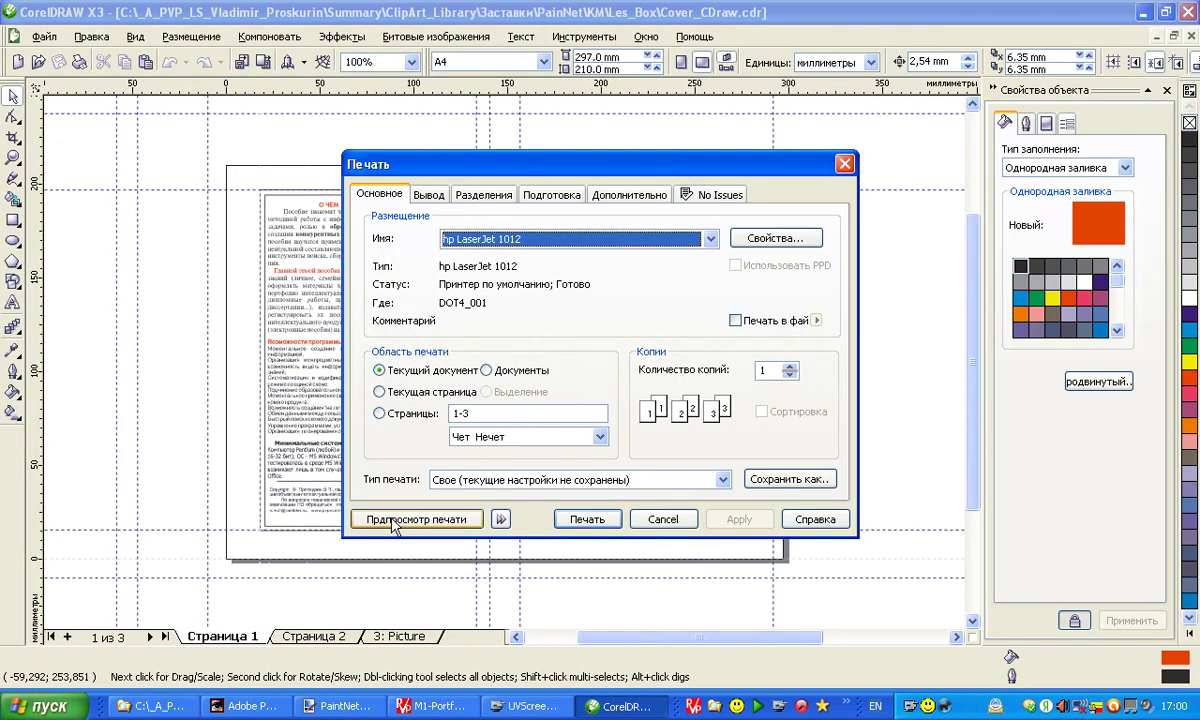
left_click(421, 524)
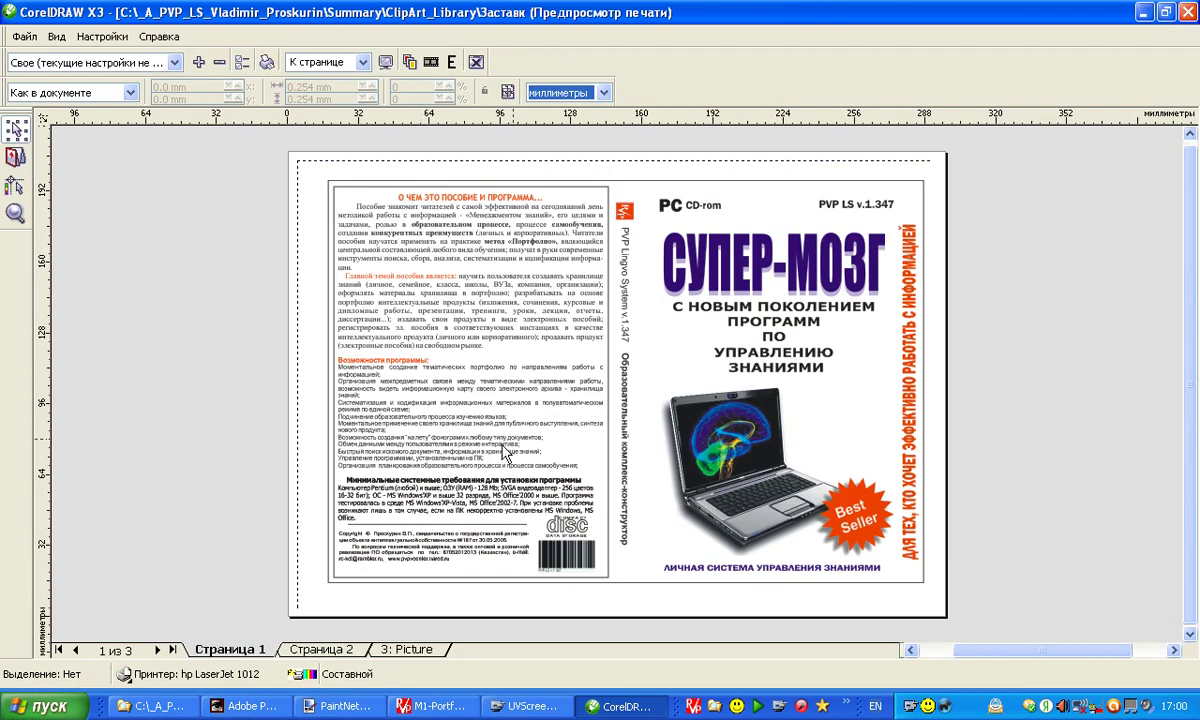
Switch to M1-Portfolio, launch the PVP-ScreenCopy screen capture program and dismiss its help message
left_click(428, 707)
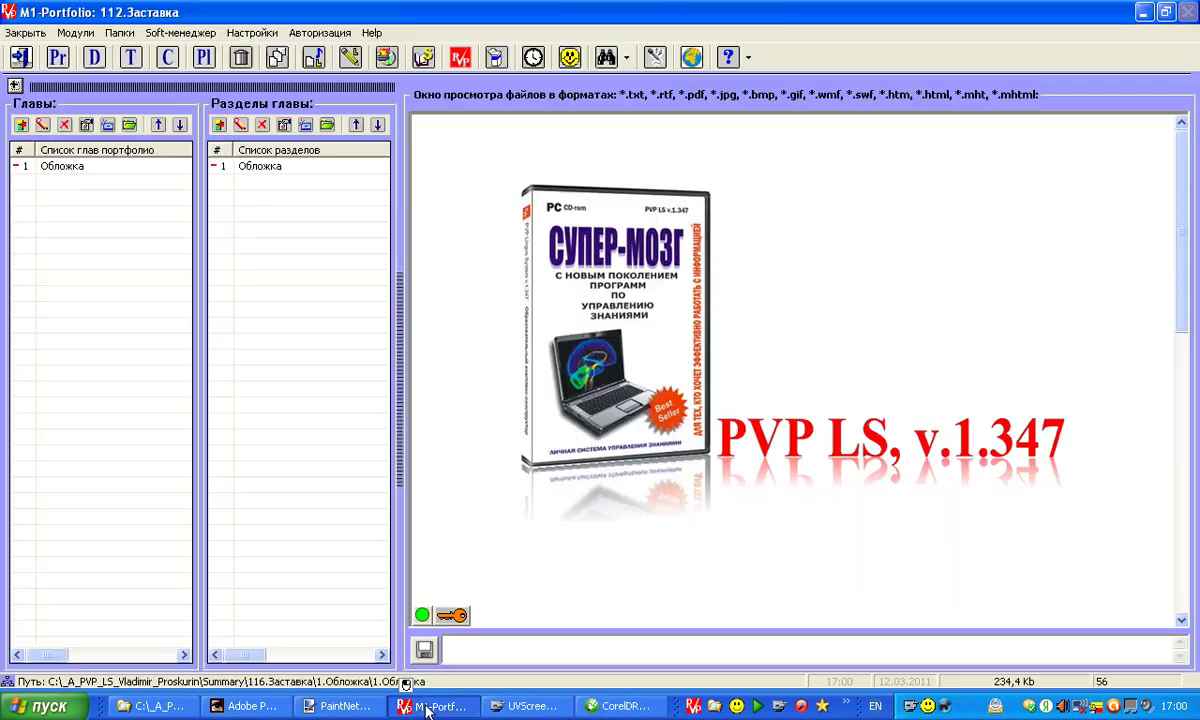
left_click(570, 57)
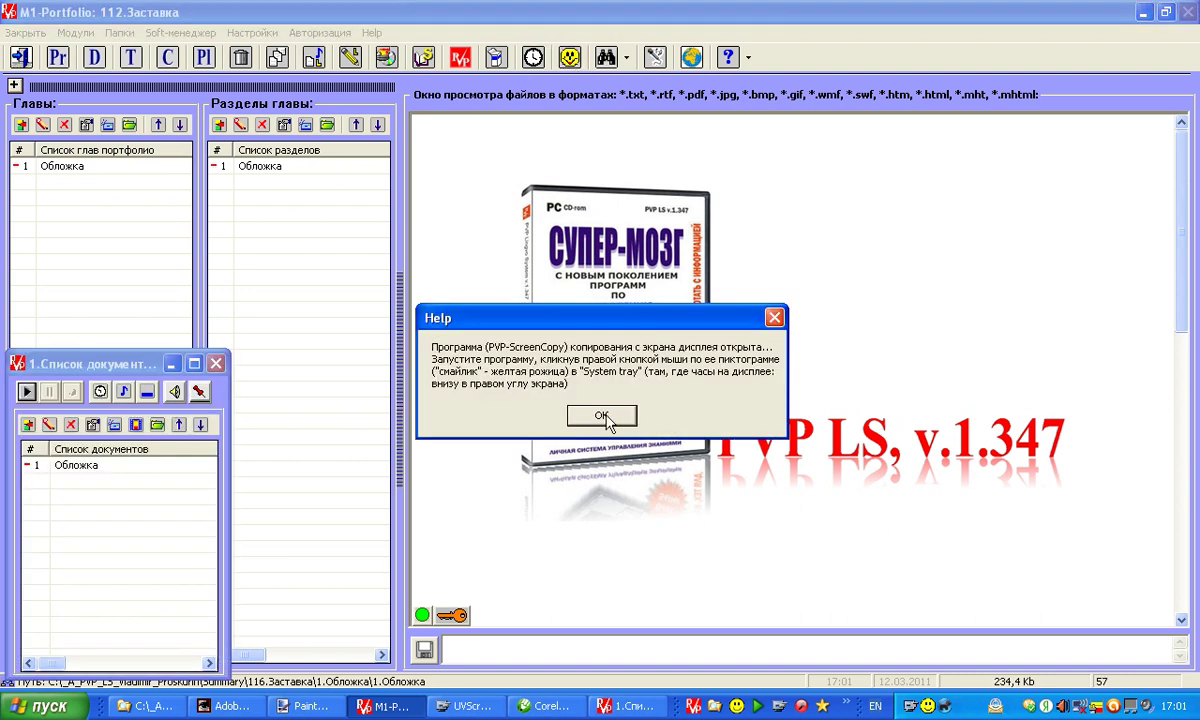
left_click(607, 421)
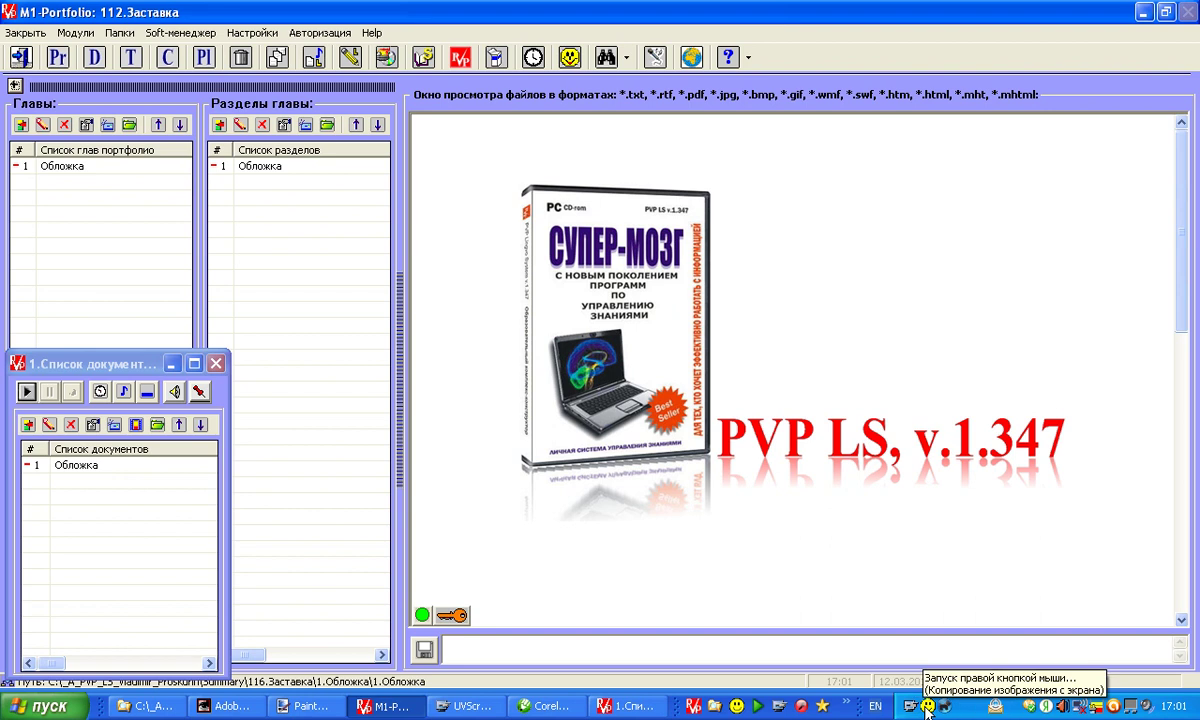
left_click(215, 363)
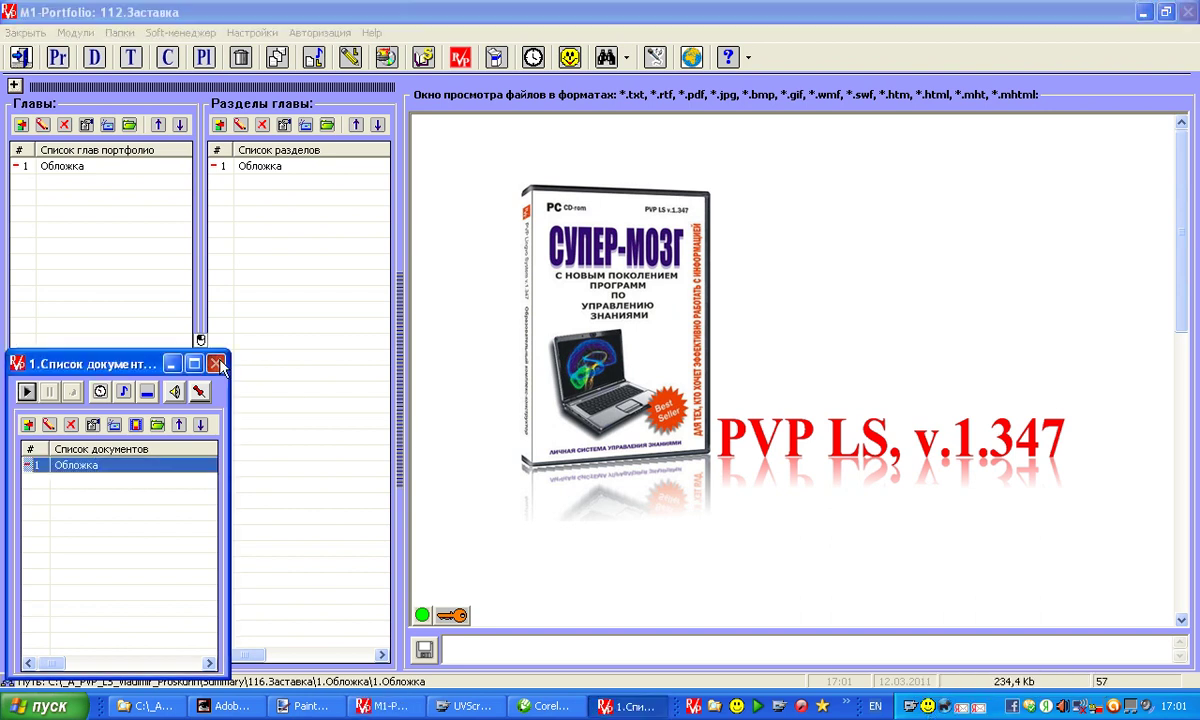
Return to the CorelDRAW print preview and mark the whole front cover as the PVP-ScreenCopy capture region
left_click(620, 706)
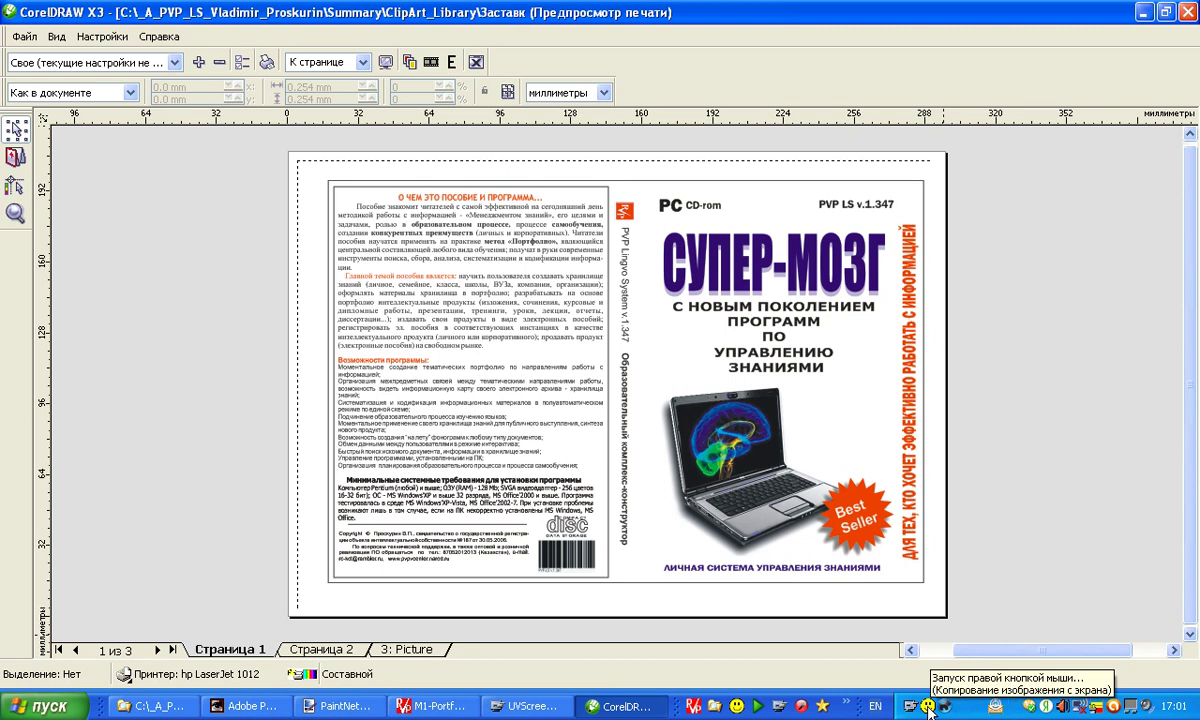
right_click(928, 706)
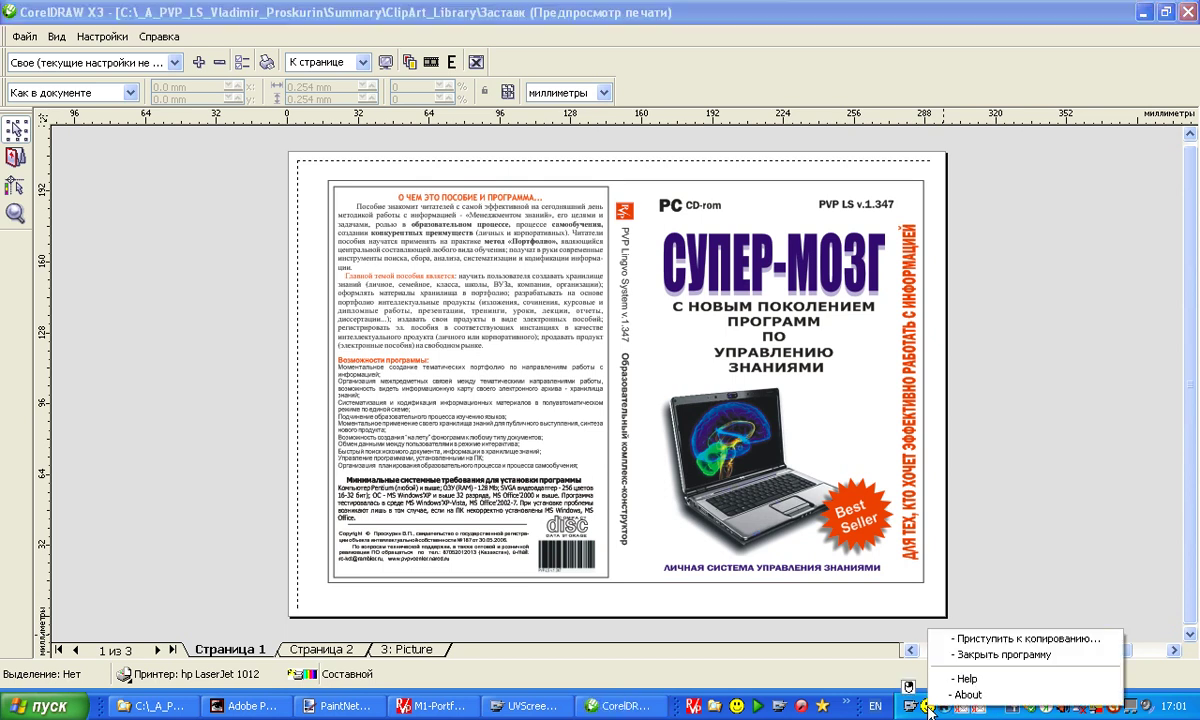
left_click(975, 638)
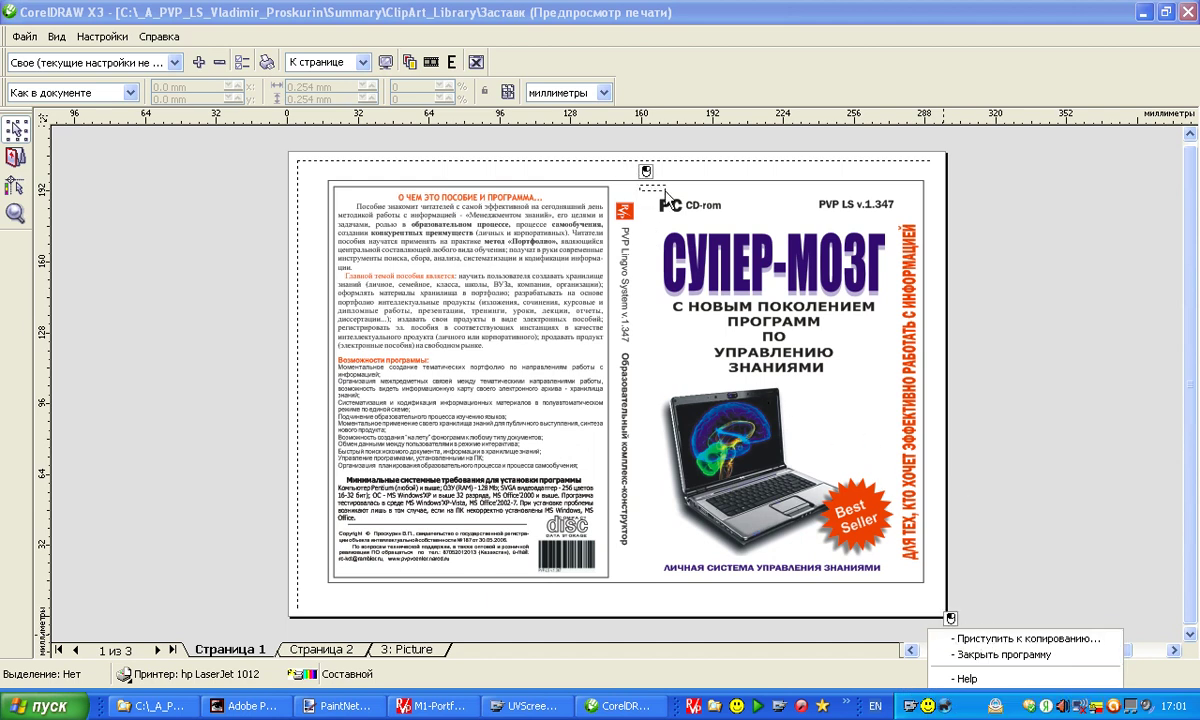
left_click_drag(640, 185, 922, 588)
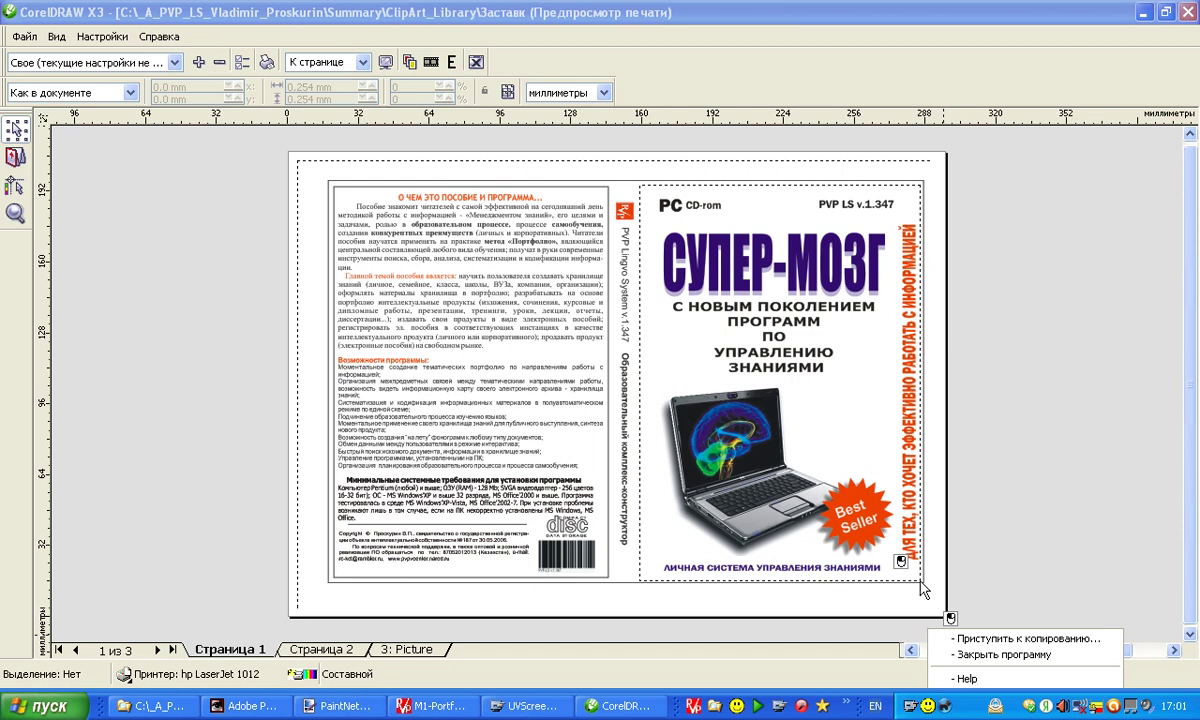
left_click(922, 590)
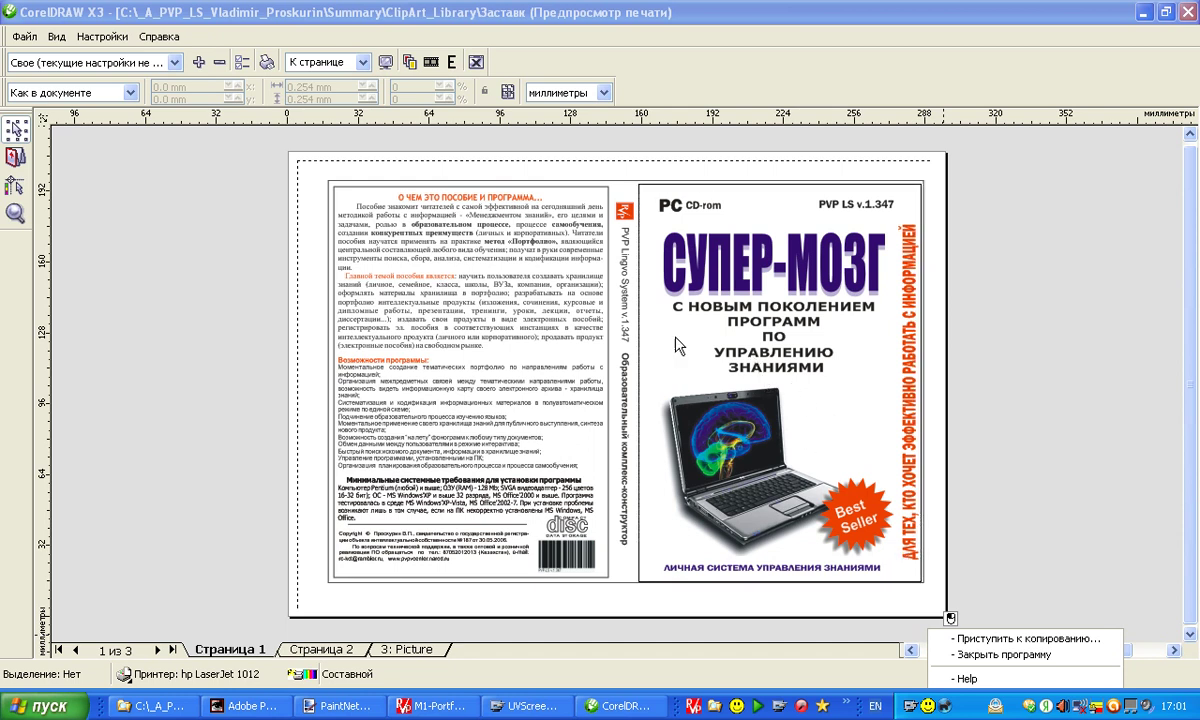
Save the captured front cover in JPG format at quality 80 as cover1 in the Les_Box folder
right_click(798, 386)
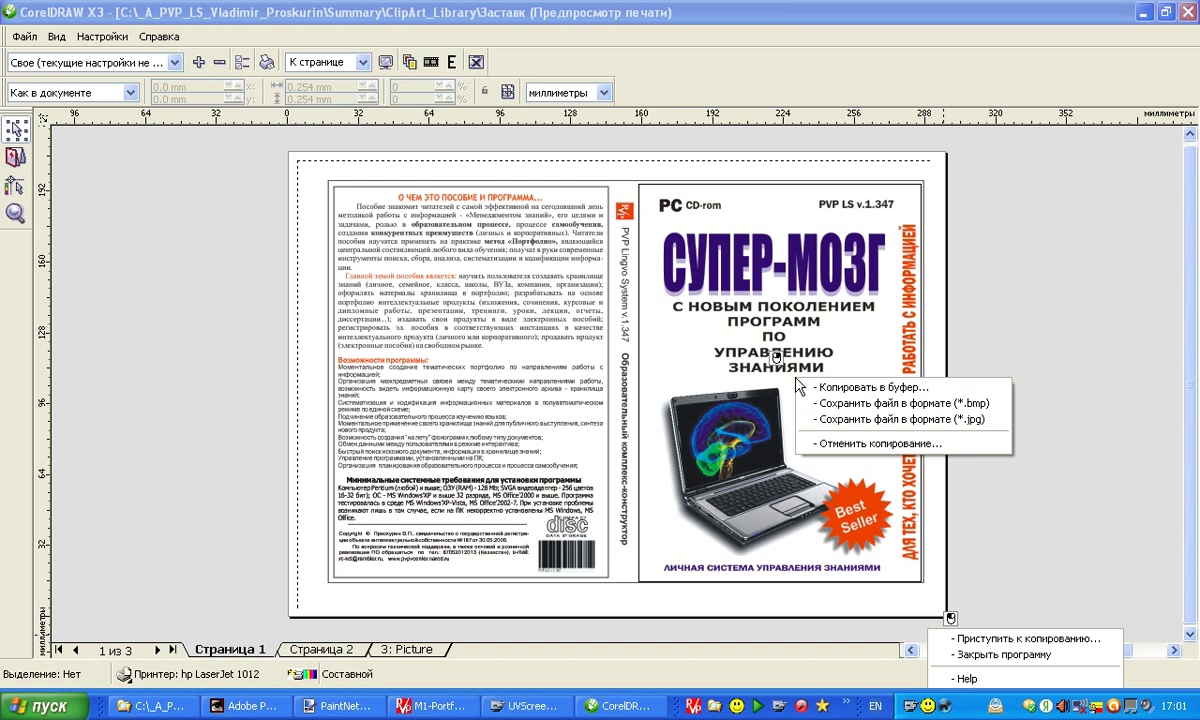
left_click(876, 422)
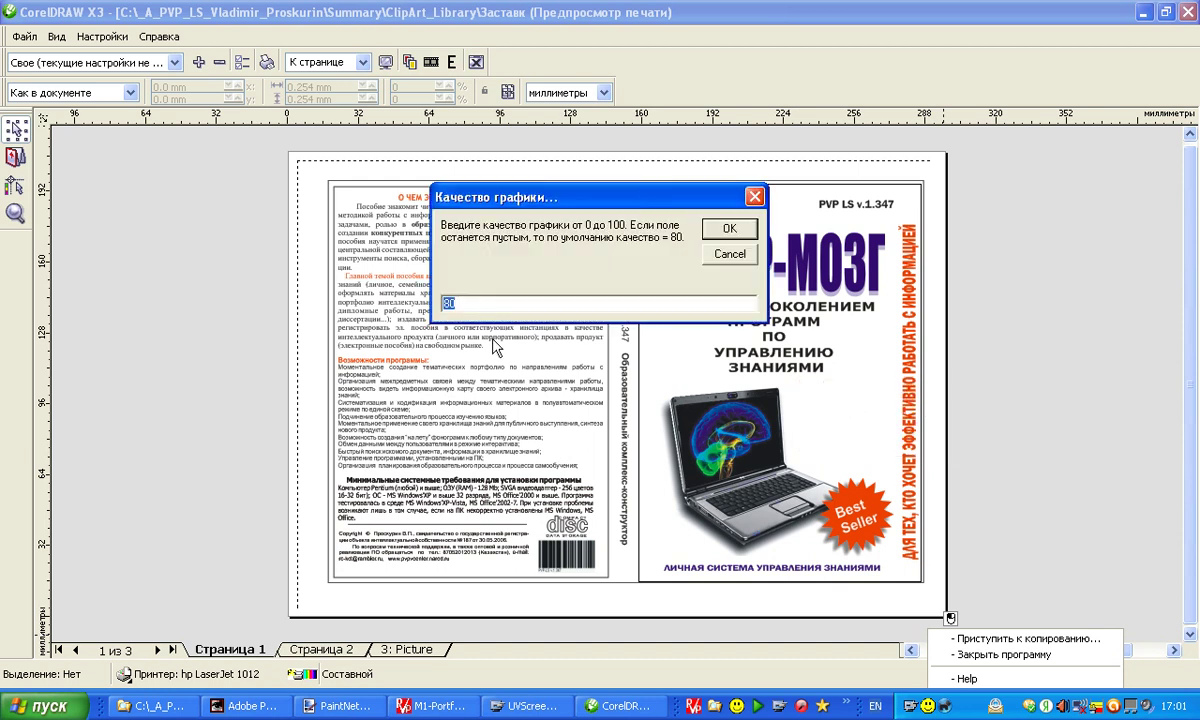
left_click(695, 220)
left_click(556, 402)
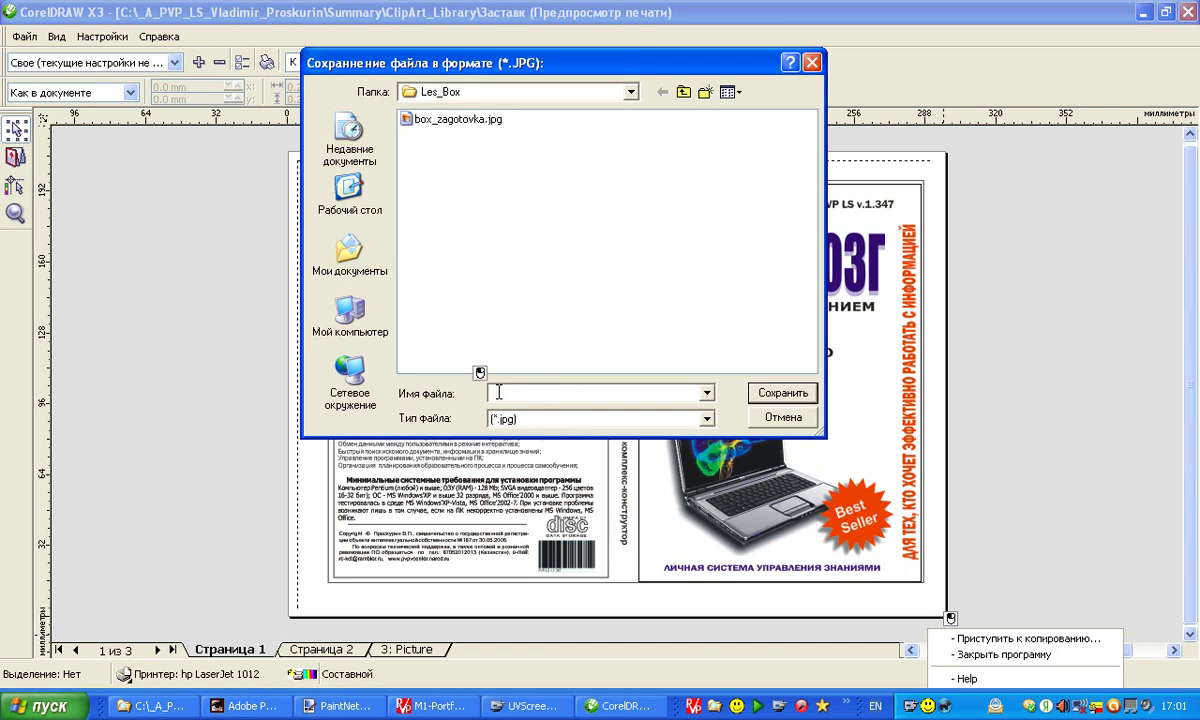
type("c")
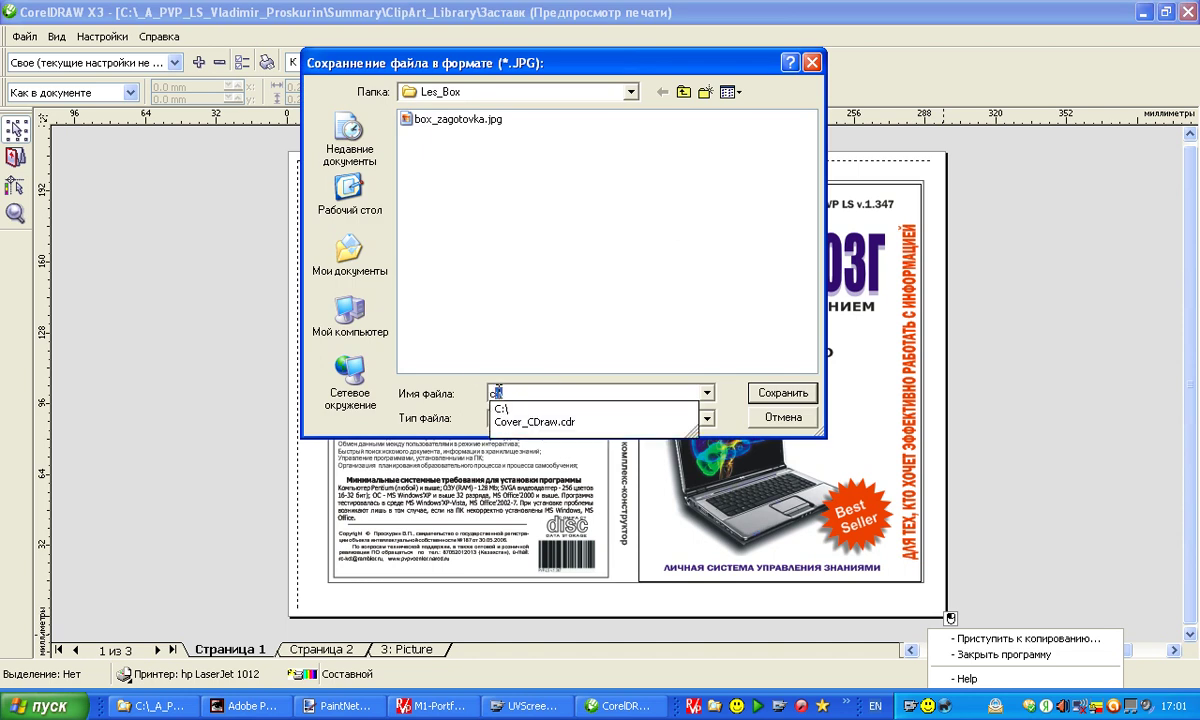
type("over1")
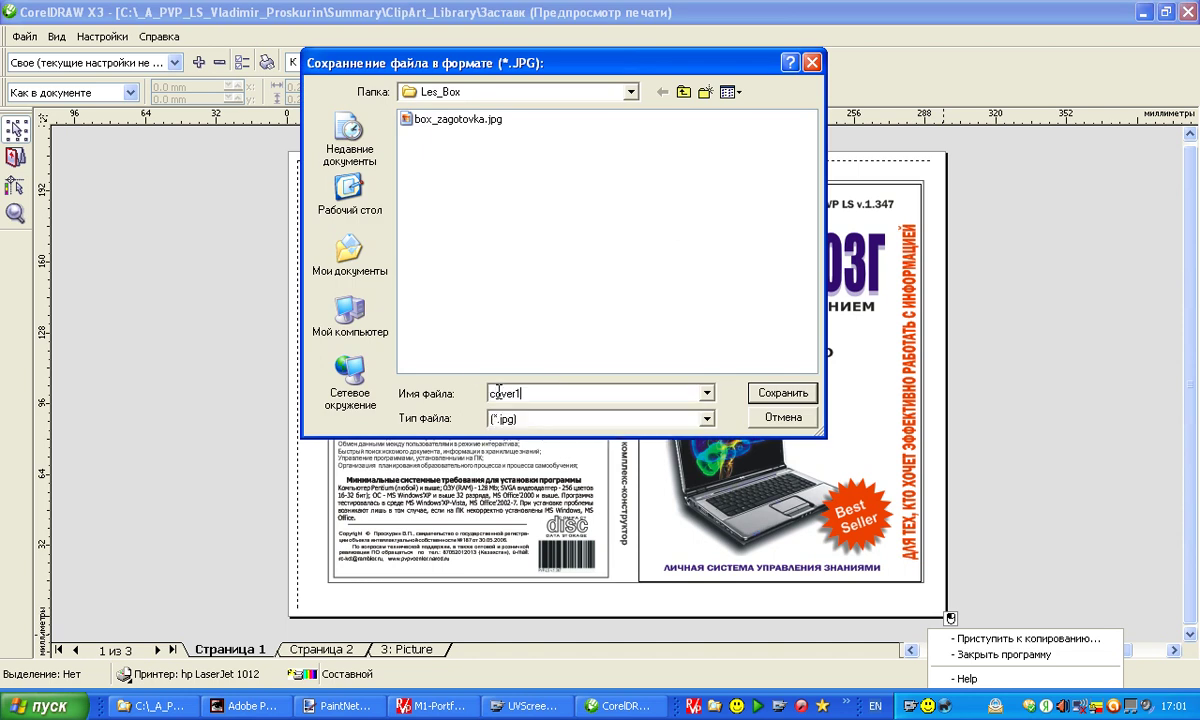
left_click(765, 391)
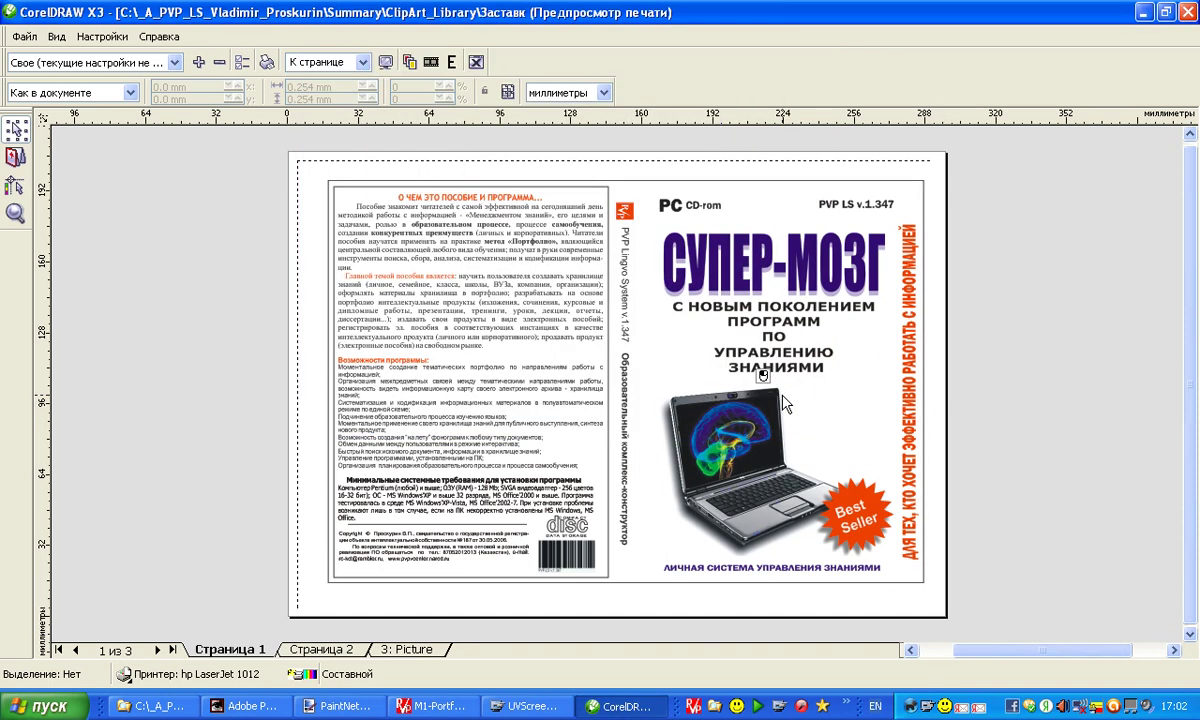
Start another PVP-ScreenCopy capture and mark the narrow spine strip between the back and front covers
right_click(945, 707)
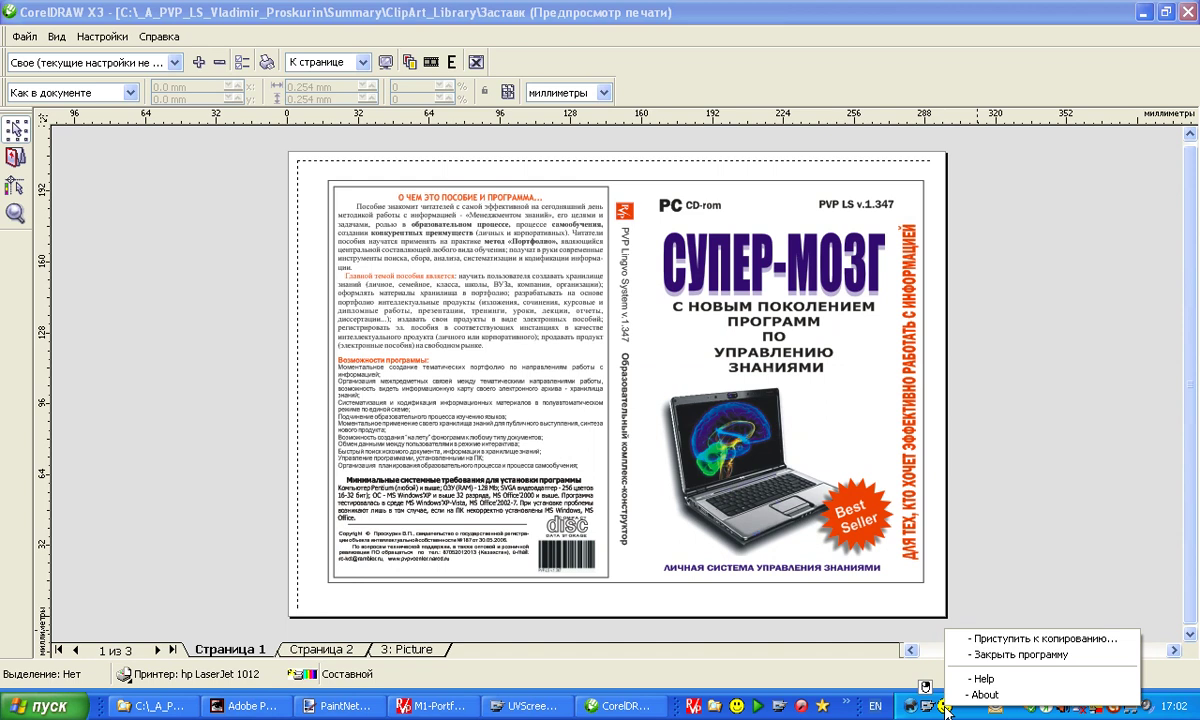
left_click(1010, 640)
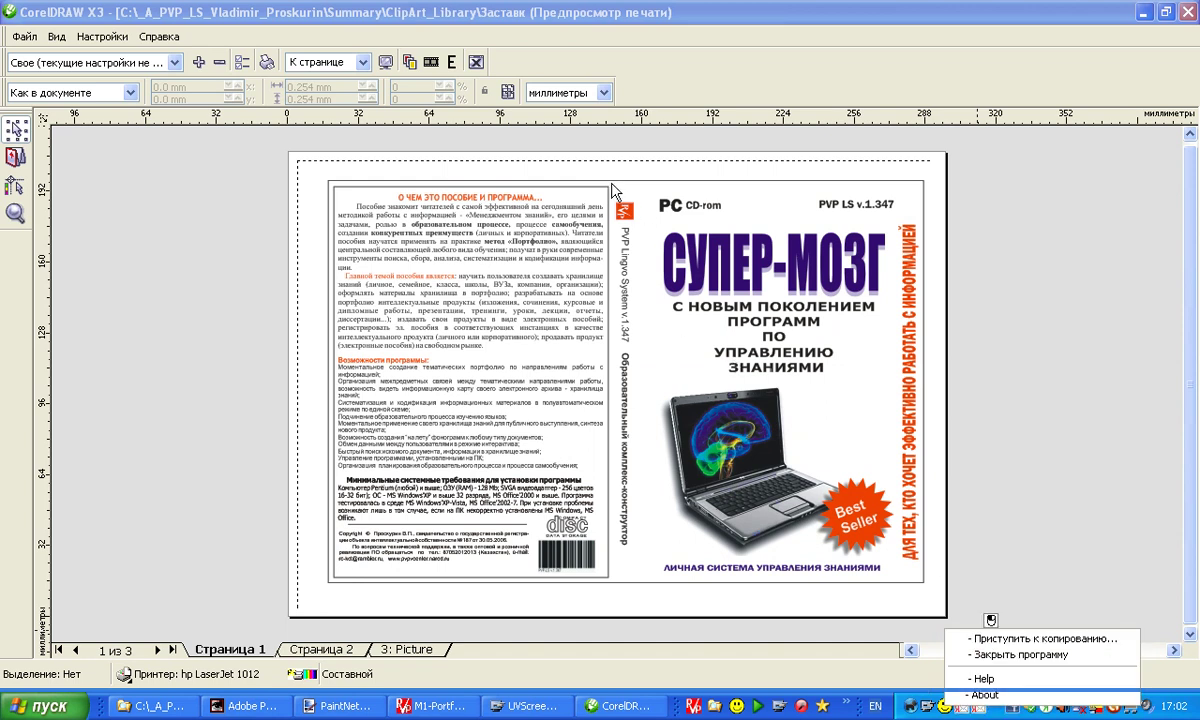
left_click_drag(612, 184, 641, 589)
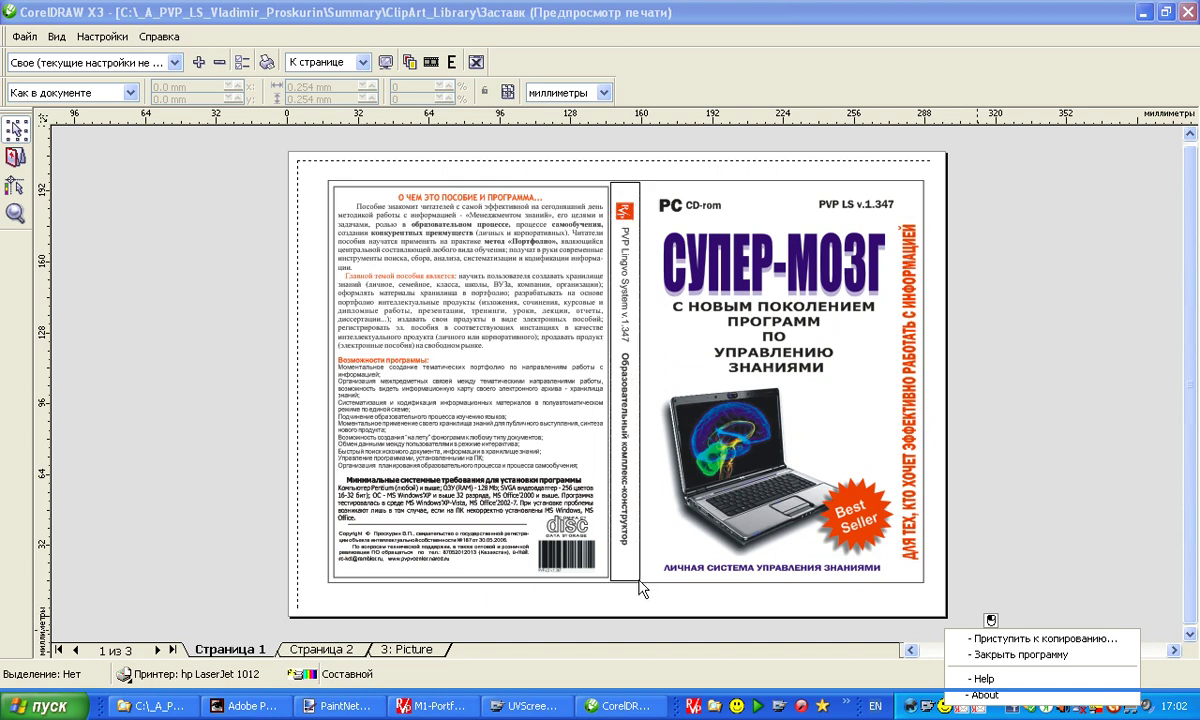
Save the captured spine strip in colour as a JPG file named cover2 in the Les_Box folder
right_click(628, 485)
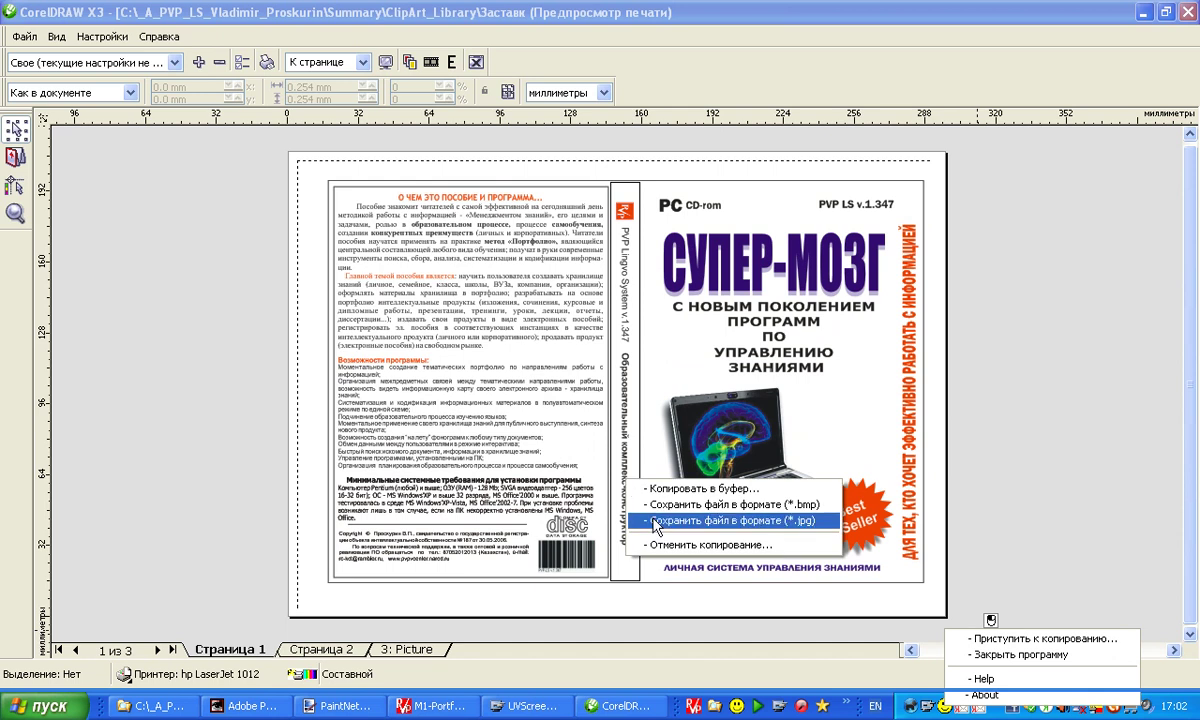
left_click(680, 520)
left_click(731, 232)
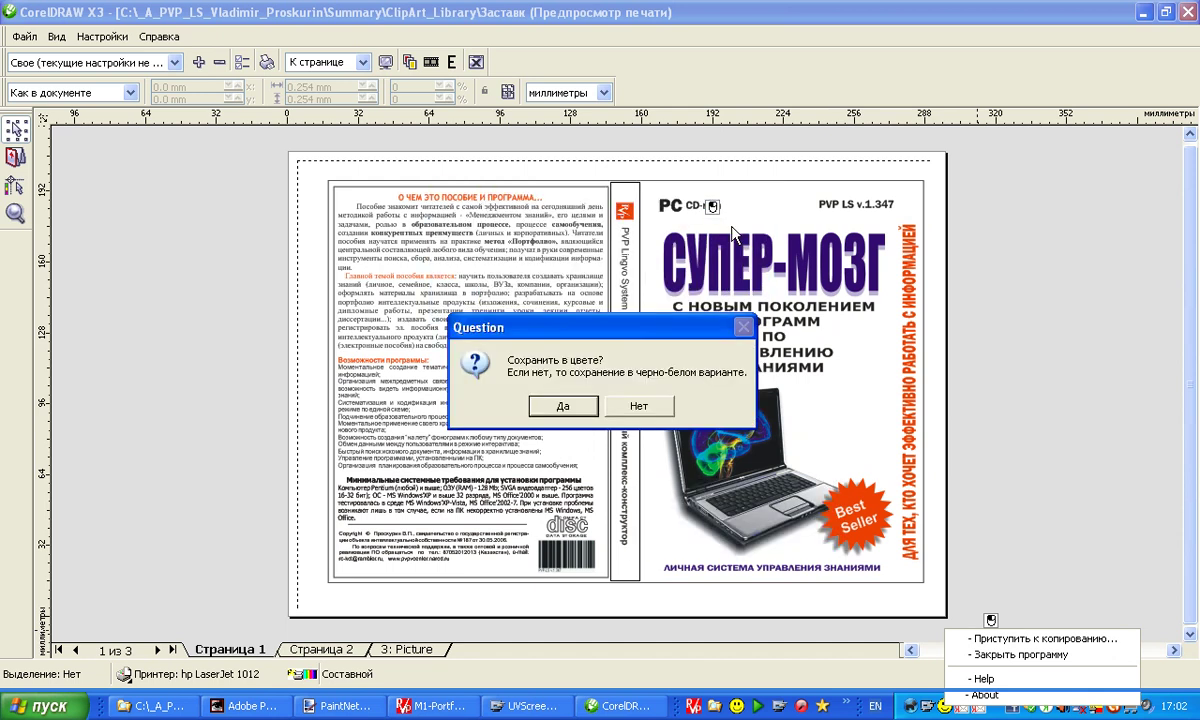
left_click(560, 405)
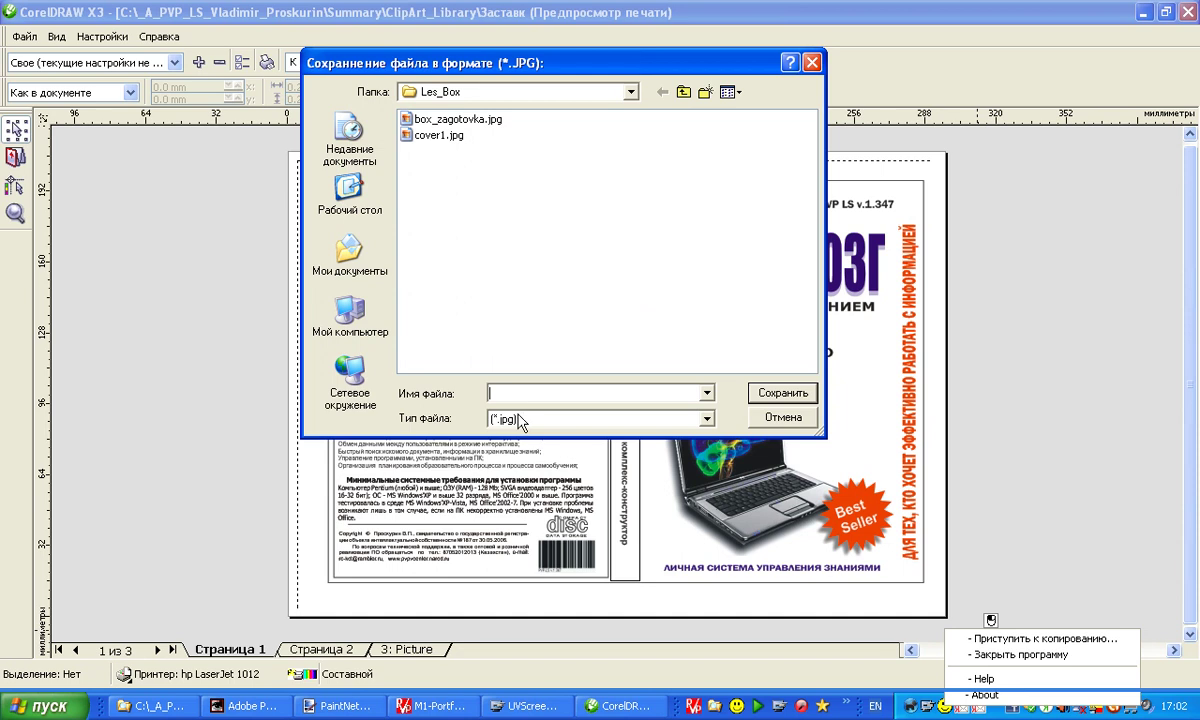
type("co")
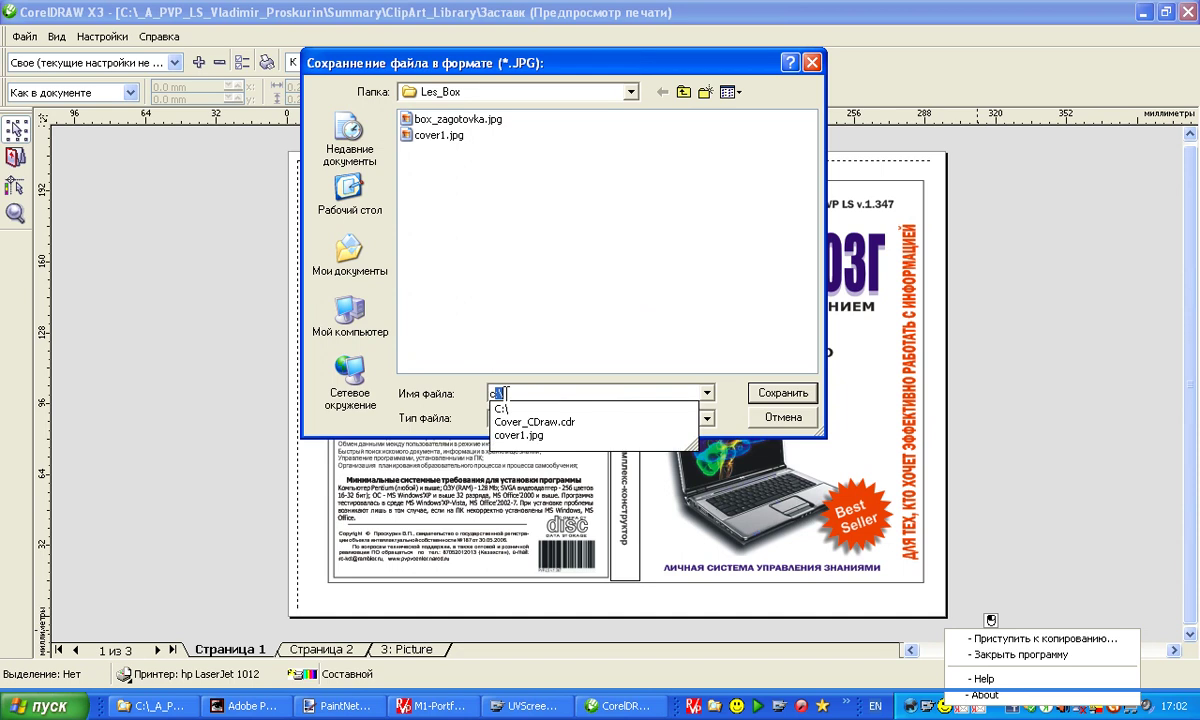
type("ver")
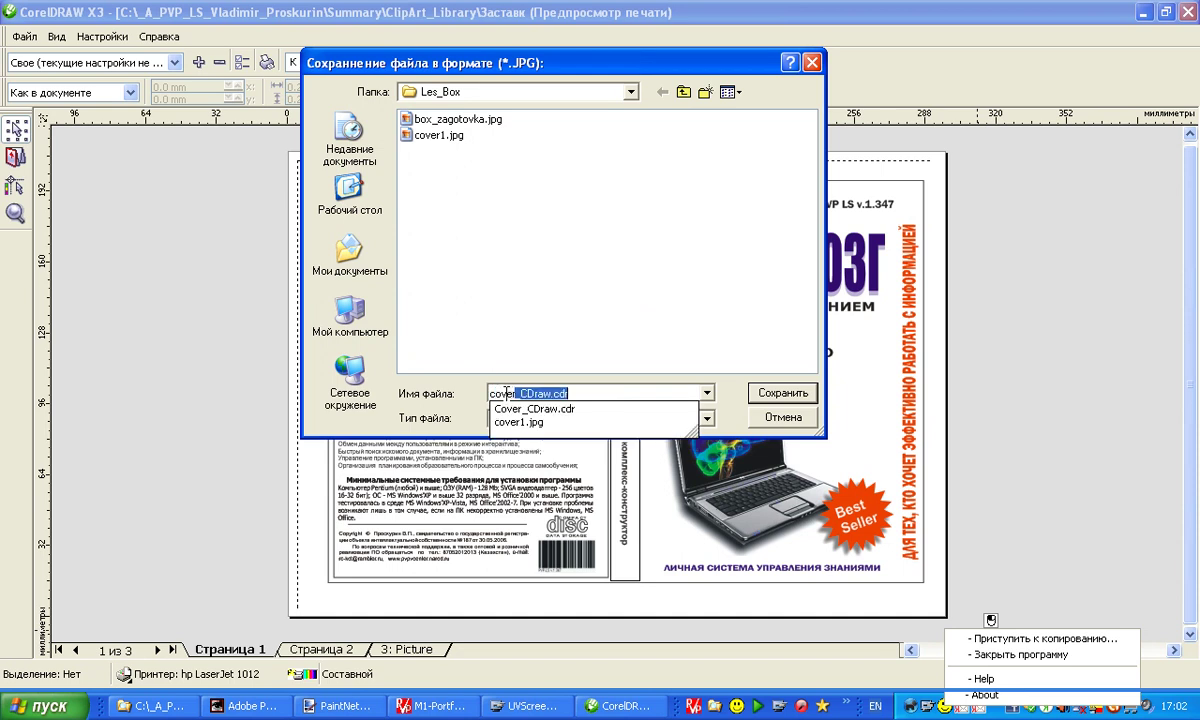
type("2")
left_click(777, 397)
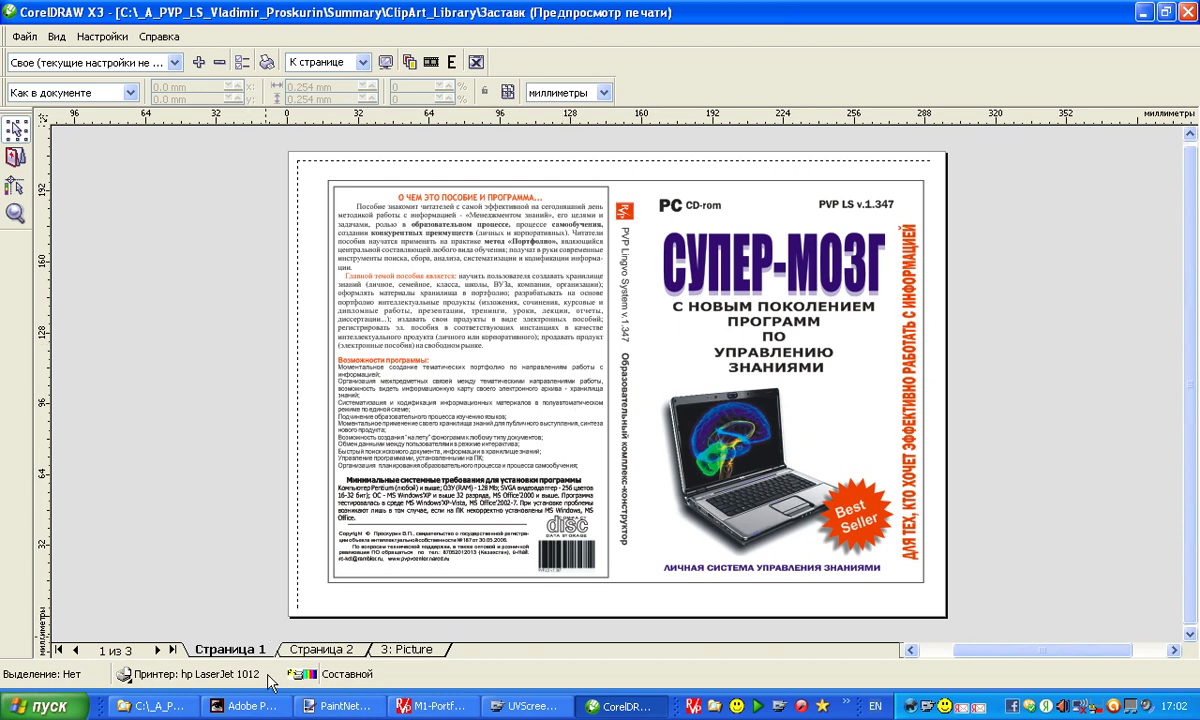
Switch to the Les_Box folder and review the box template, CorelDRAW layout, Paint.NET file and both captured cover images
left_click(158, 706)
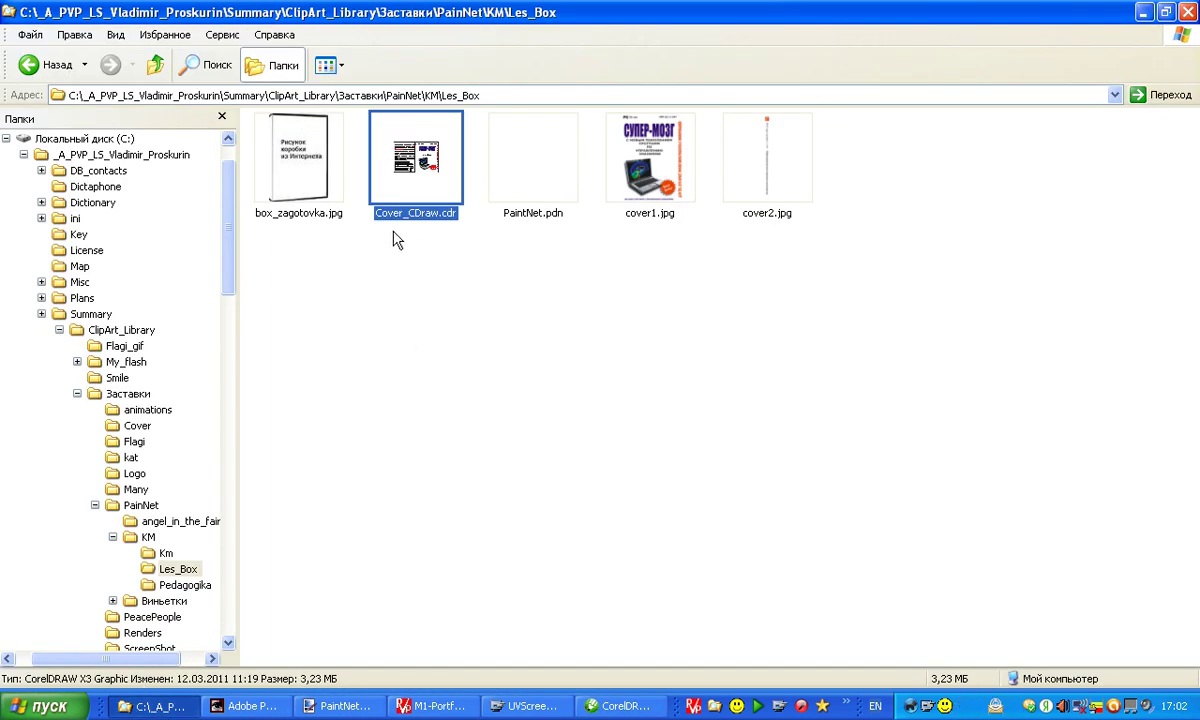
left_click(282, 176)
left_click(382, 174)
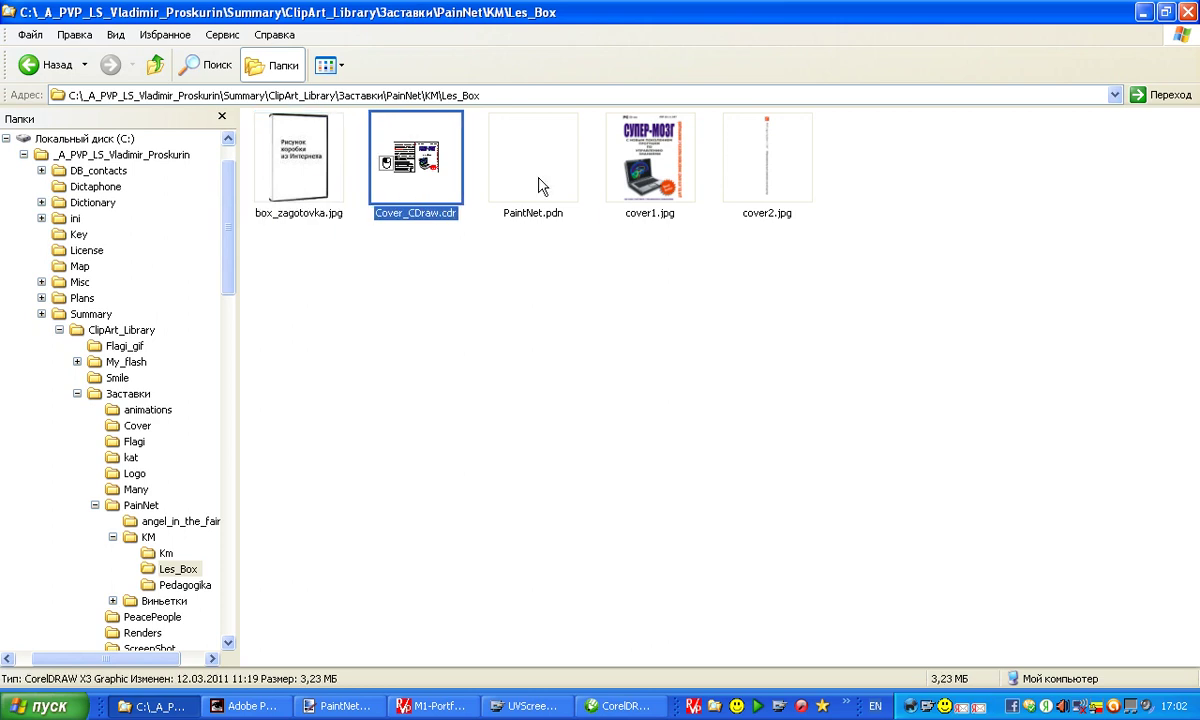
left_click(540, 185)
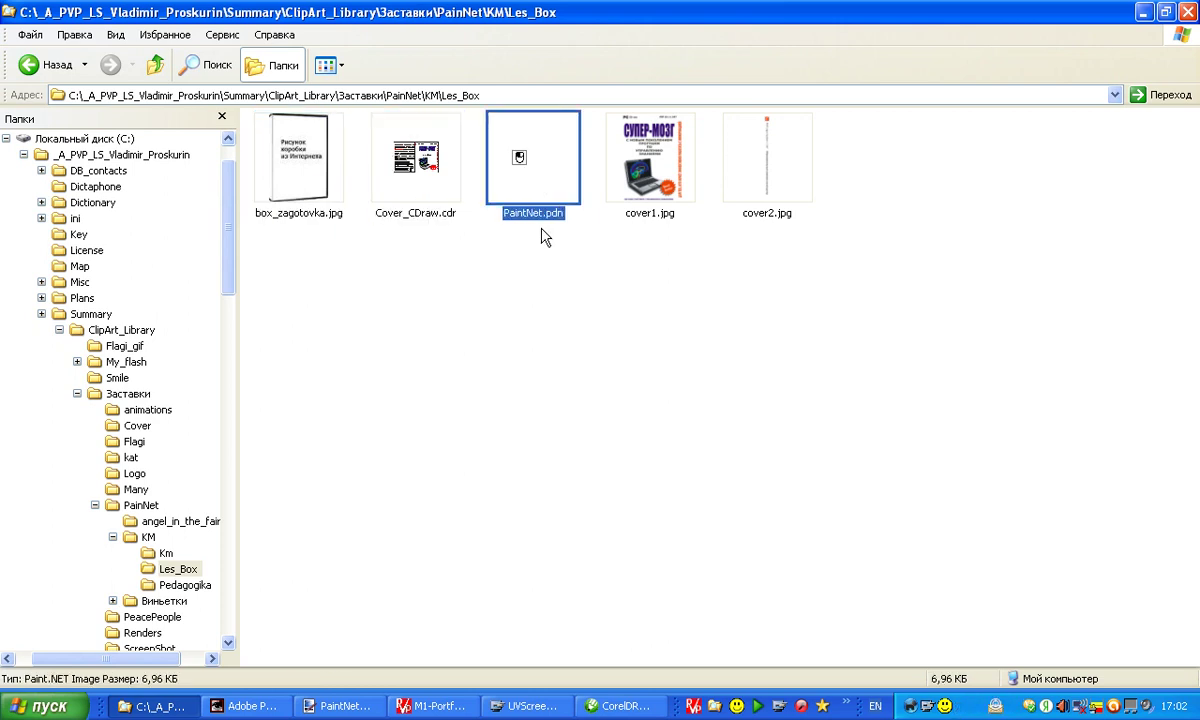
left_click(622, 180)
left_click(768, 182)
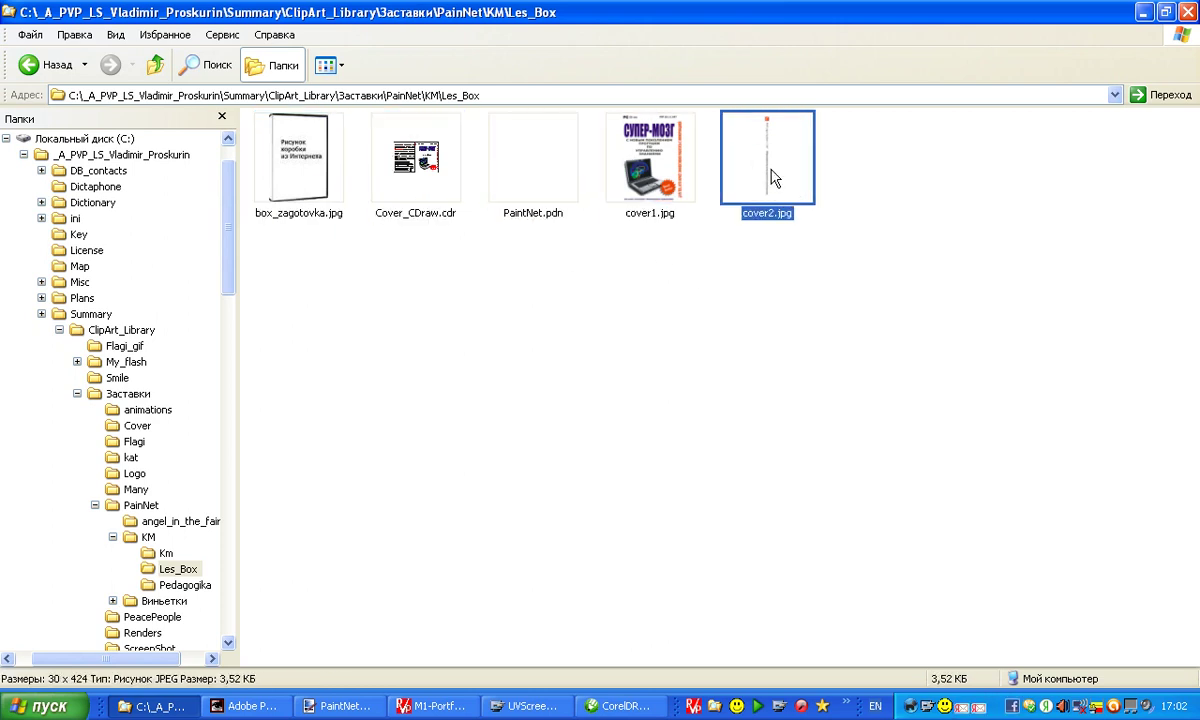
left_click(927, 710)
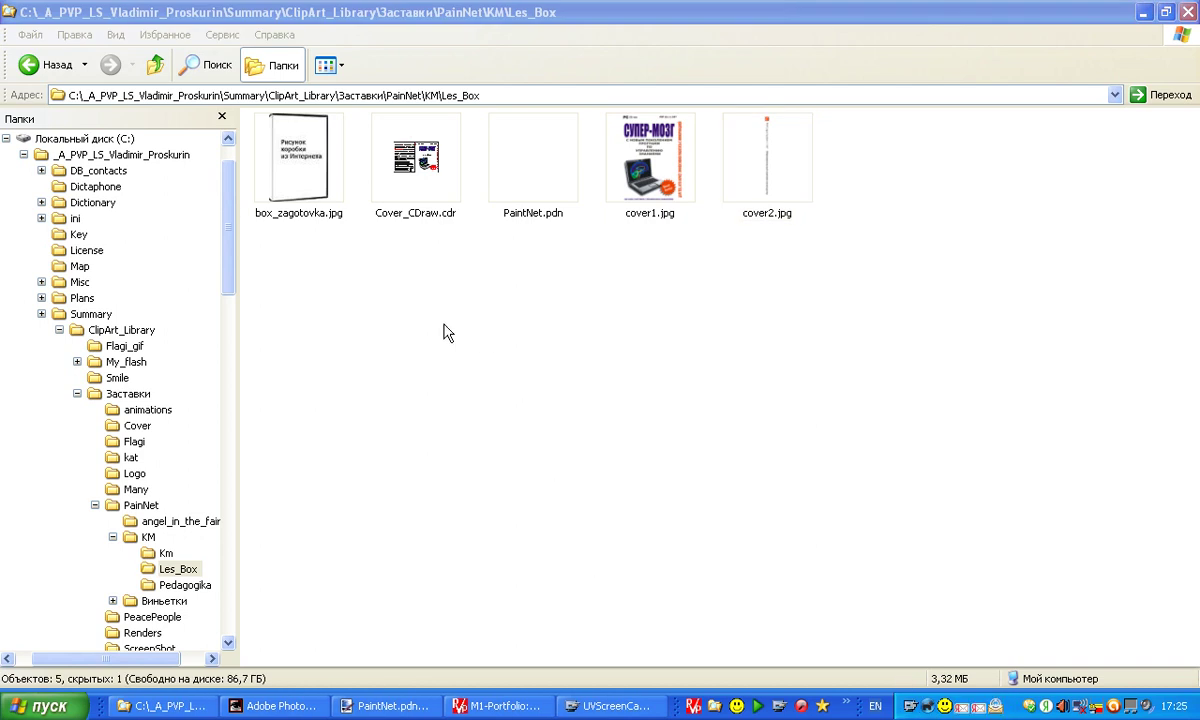
Switch to Adobe Photoshop with box_zagotovka.jpg and clear the placeholder caption from the front of the box
left_click(290, 168)
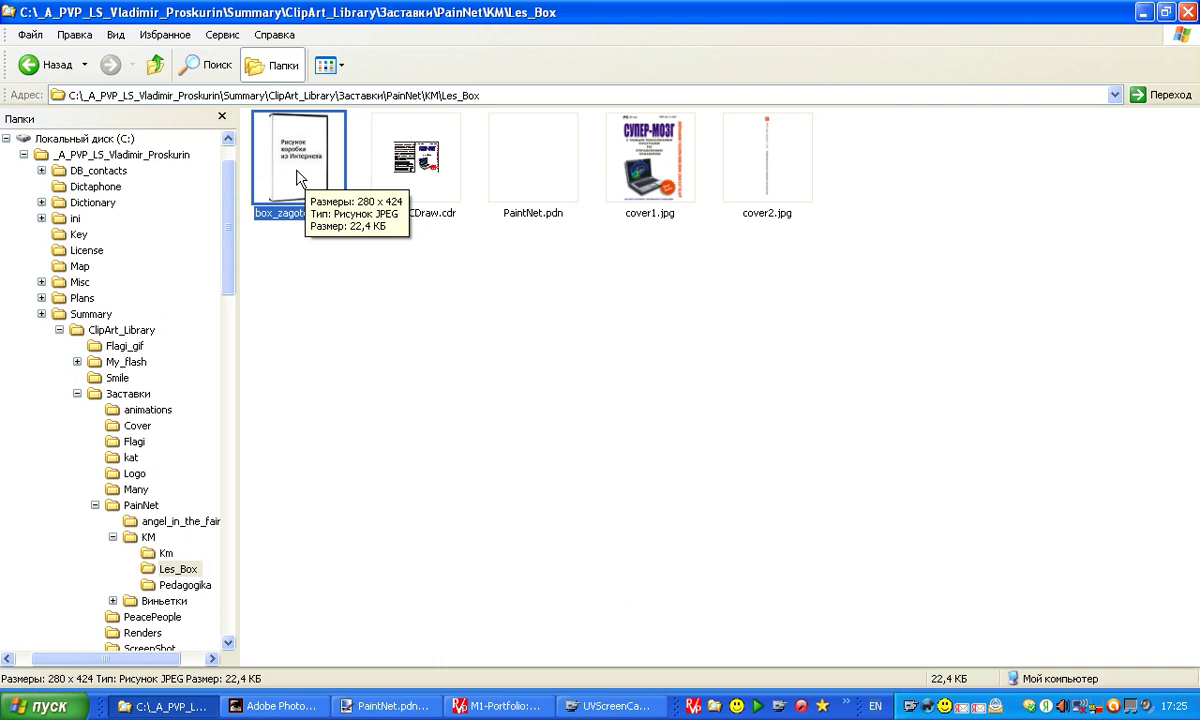
left_click_drag(297, 177, 380, 355)
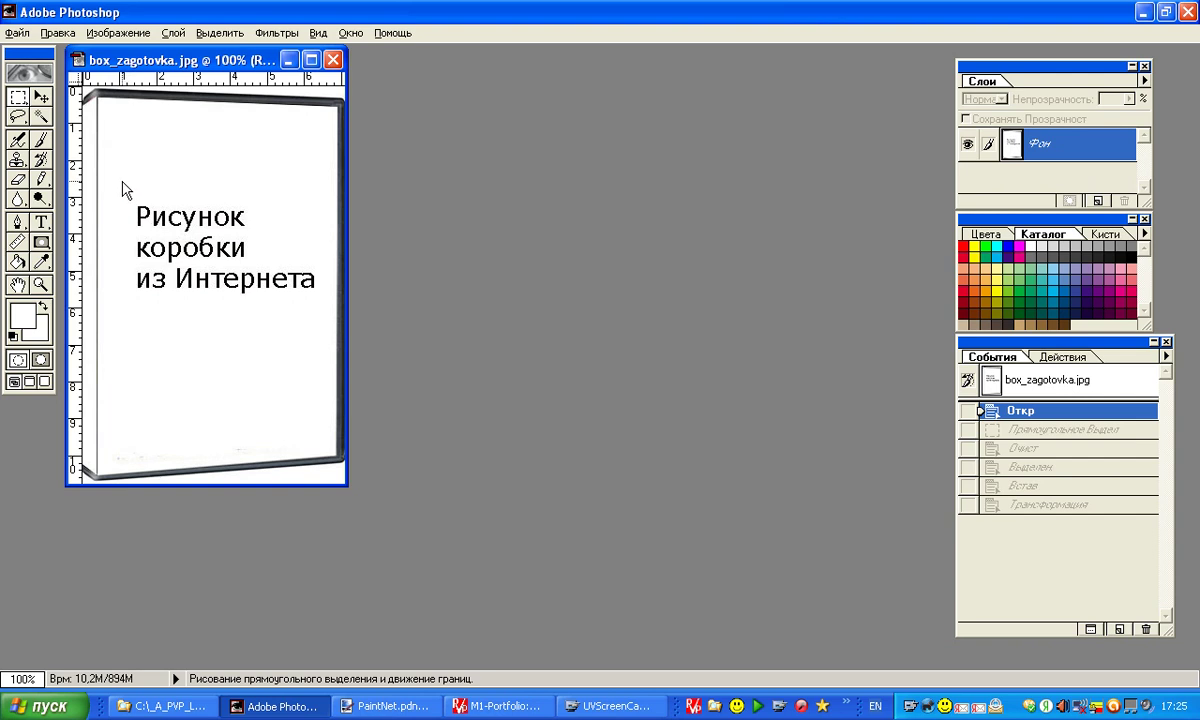
left_click_drag(124, 182, 324, 342)
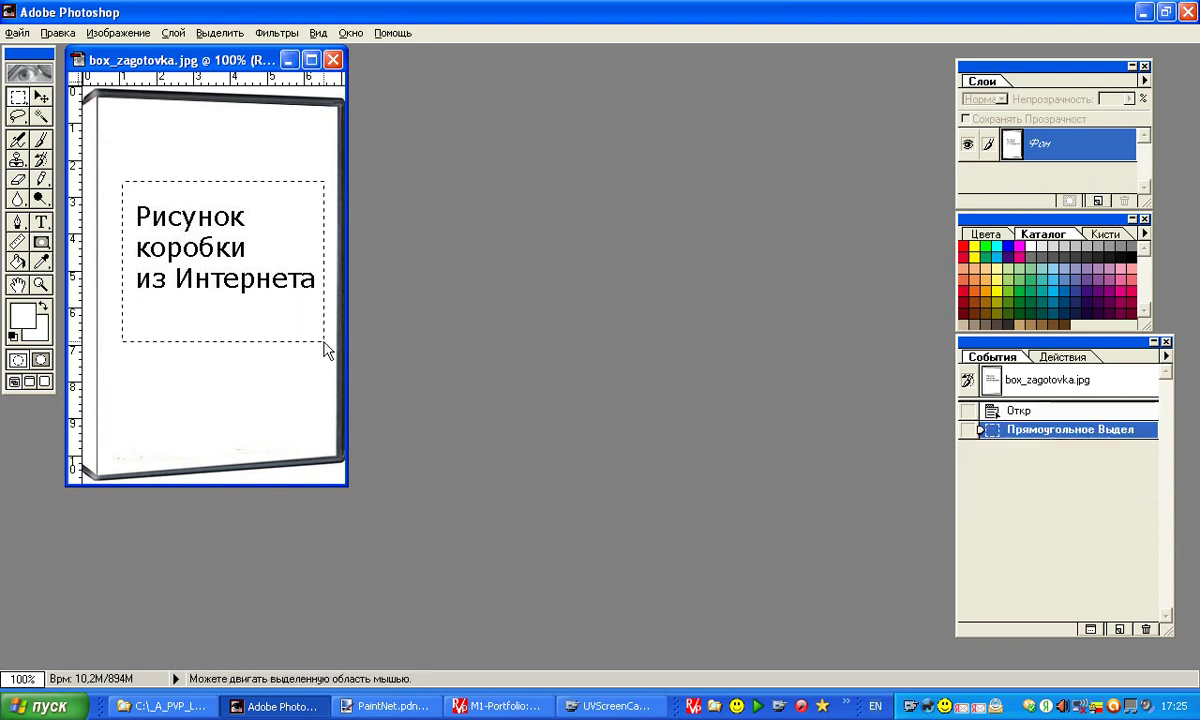
key("Delete")
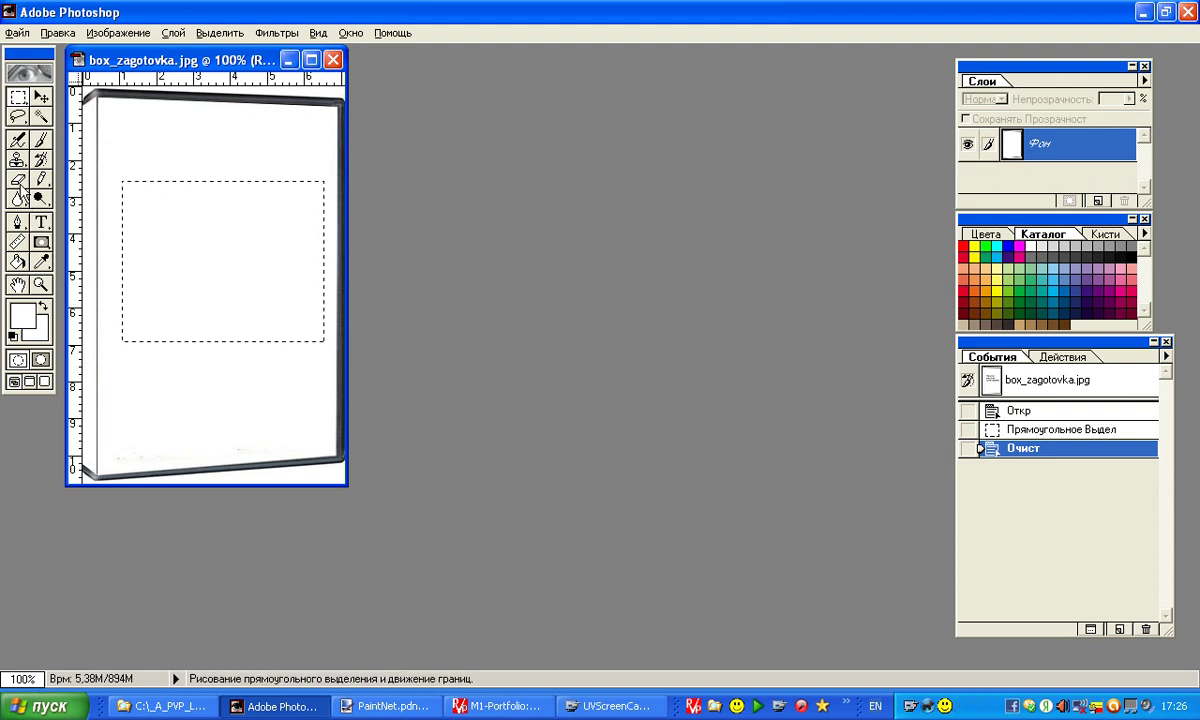
Touch up the blank box front with the Eraser and remove the rectangular selection
key("e")
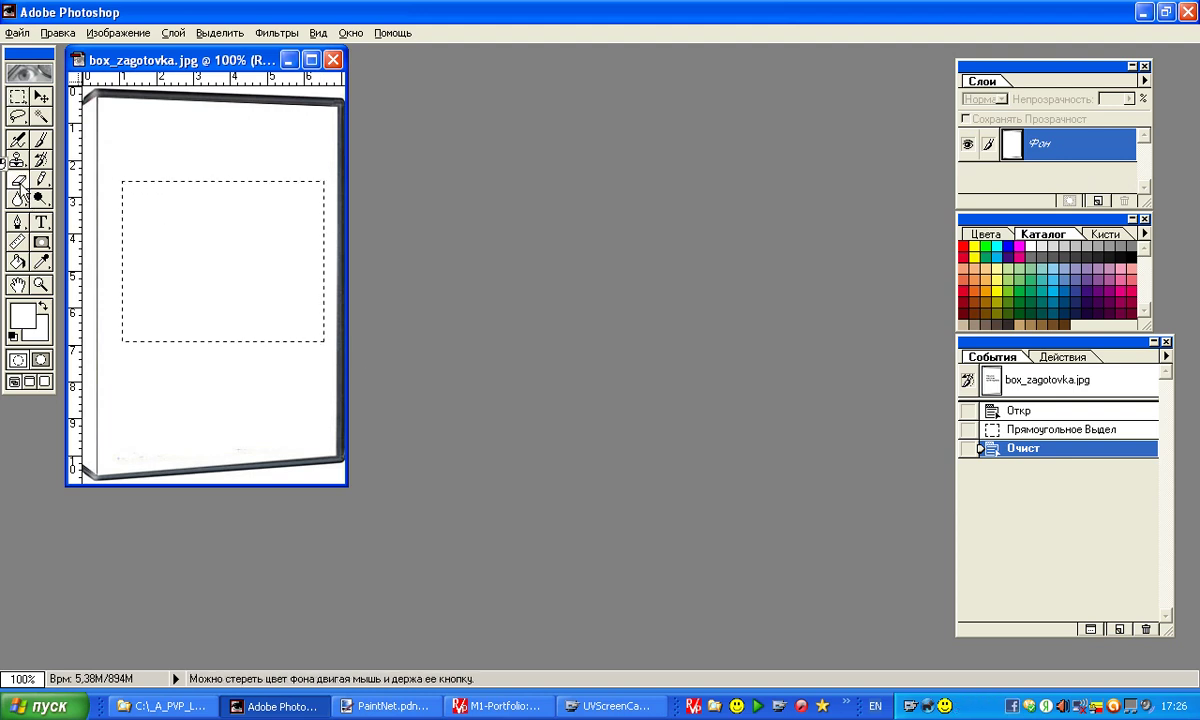
left_click(147, 201)
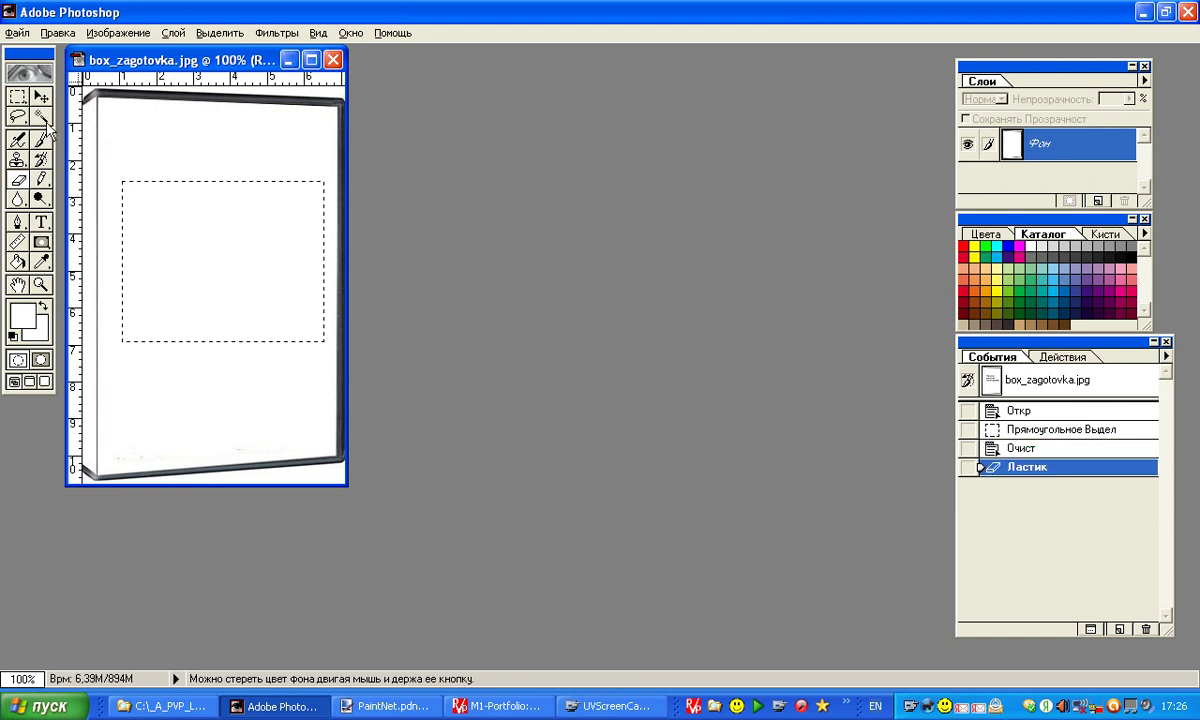
left_click(17, 96)
left_click(160, 200)
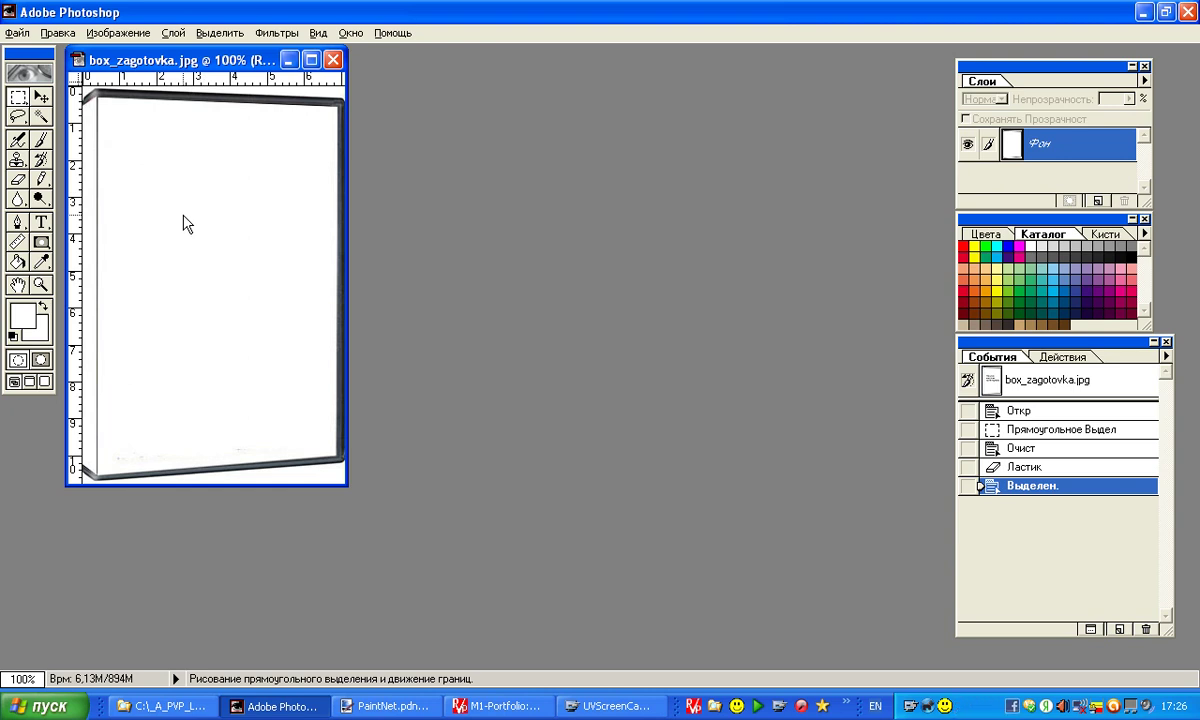
Open cover1.jpg from the Les_Box folder in Adobe Photoshop and arrange its window beside box_zagotovka.jpg
left_click(165, 706)
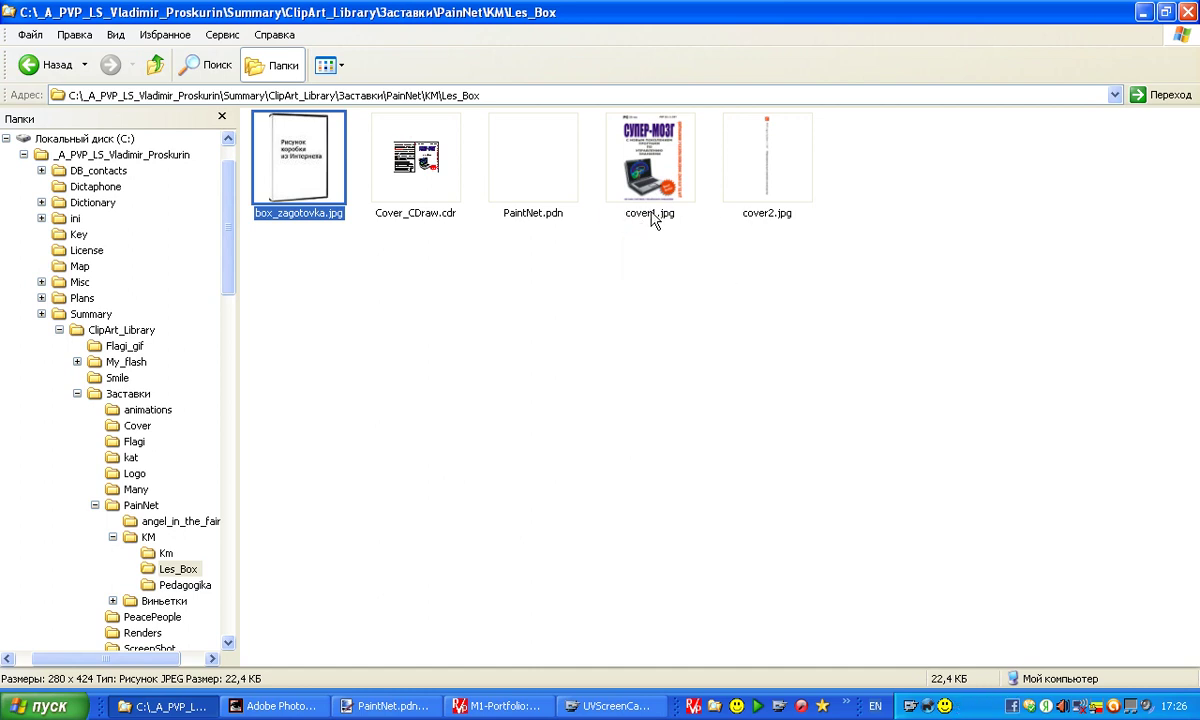
right_click(659, 175)
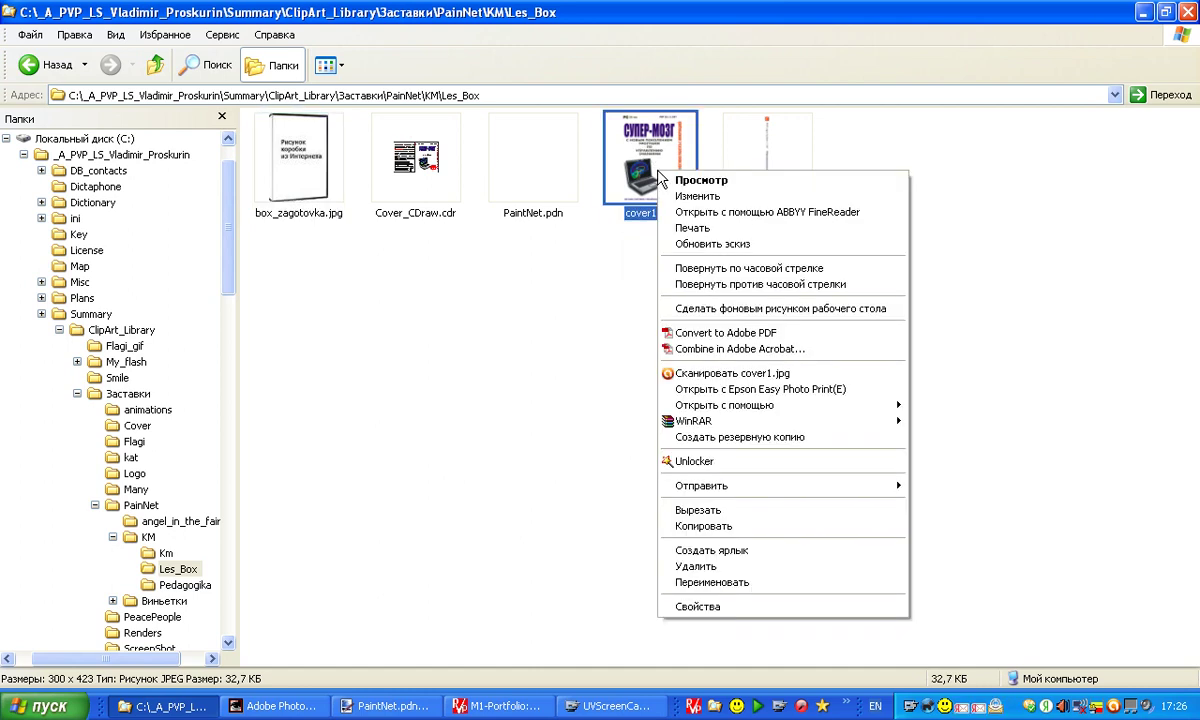
mouse_move(770, 410)
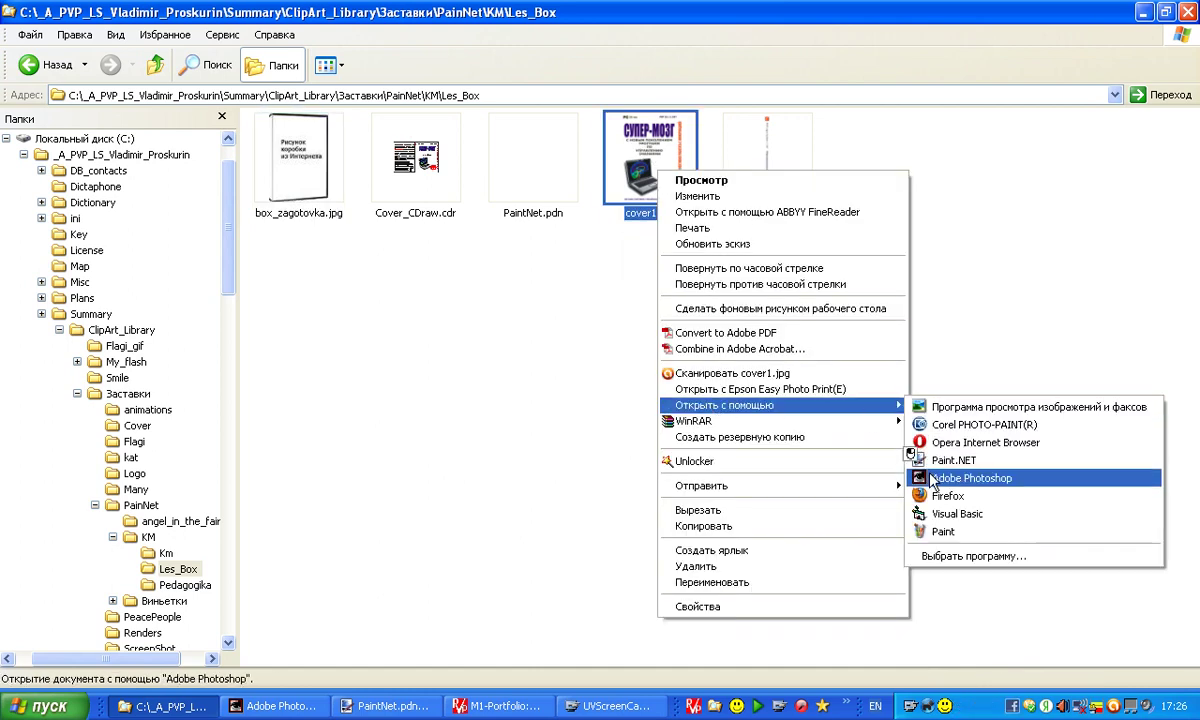
left_click(965, 478)
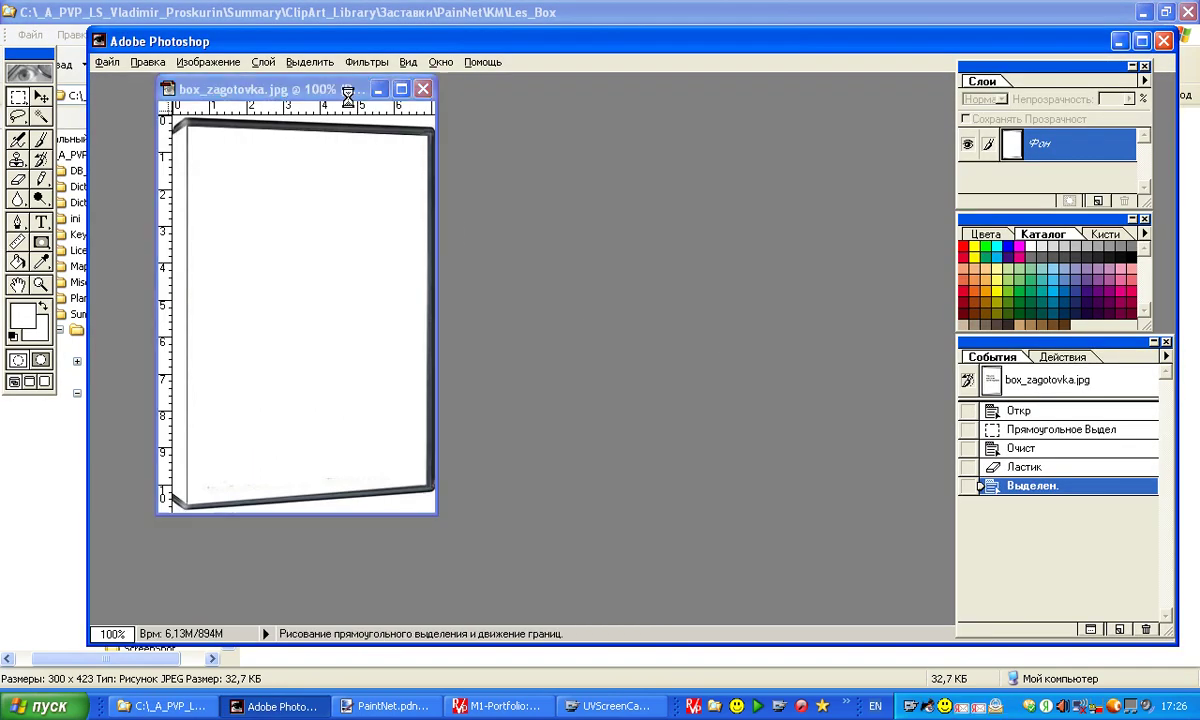
left_click_drag(348, 97, 768, 94)
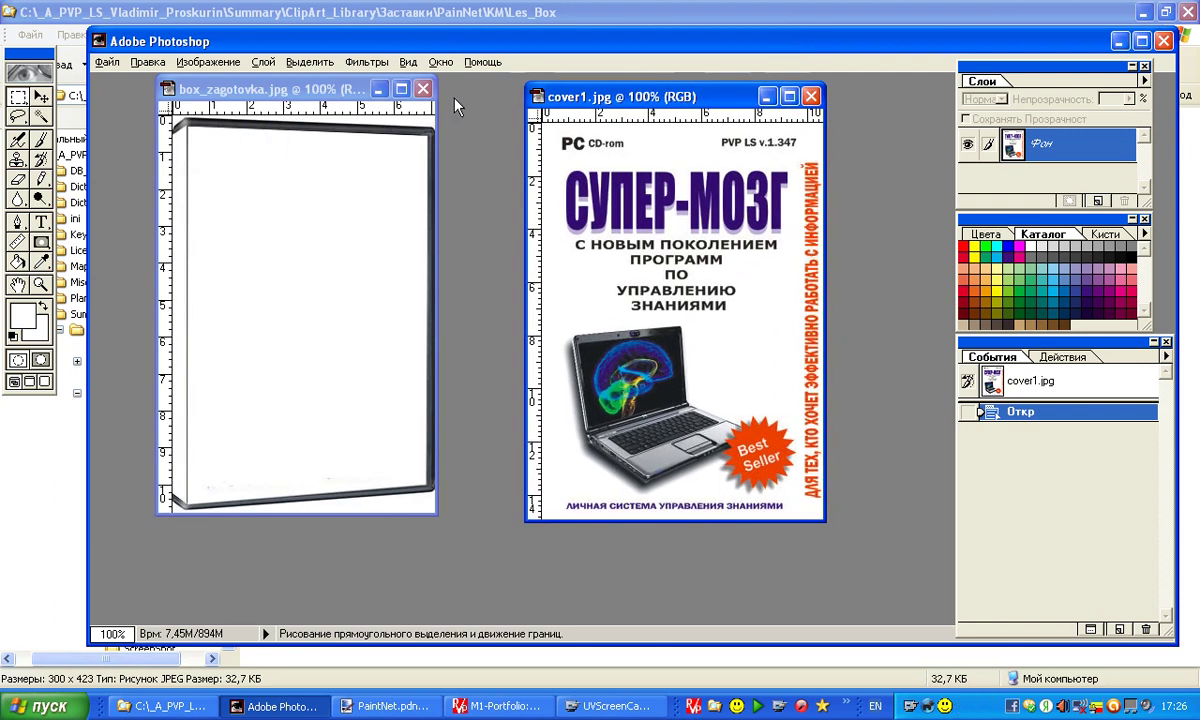
left_click_drag(350, 89, 320, 89)
left_click_drag(590, 97, 497, 94)
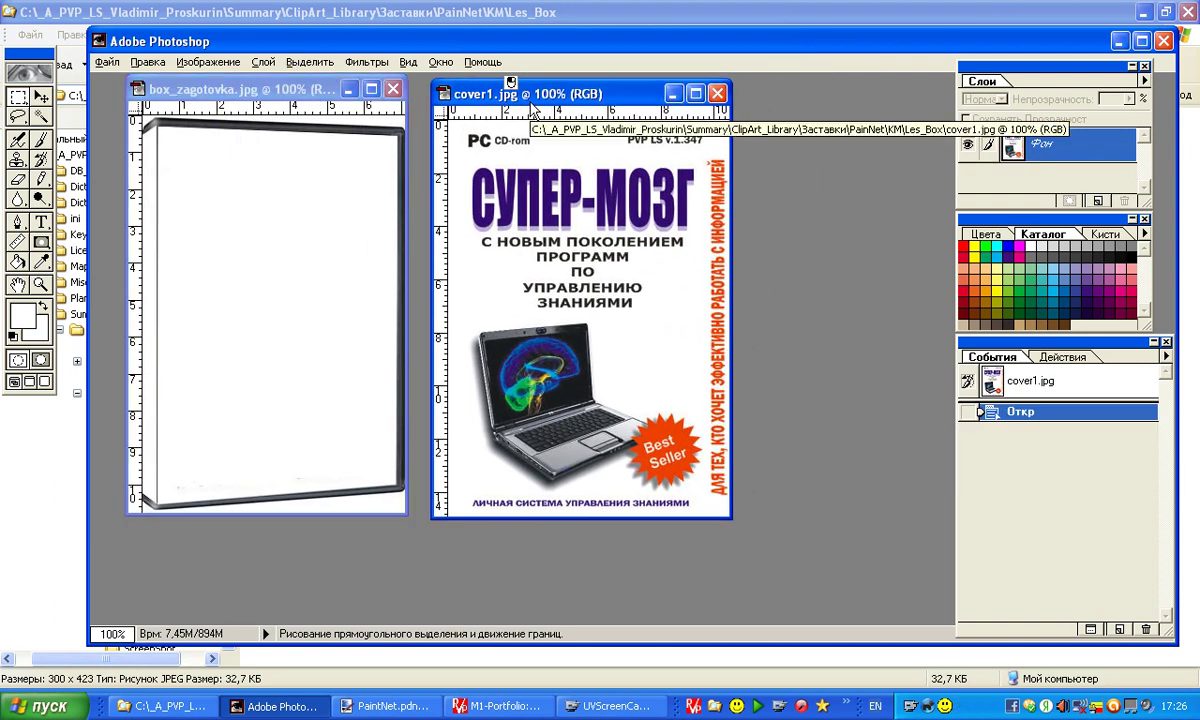
Open cover2.jpg from the Les_Box folder in Adobe Photoshop and place its window beside cover1.jpg
left_click(155, 705)
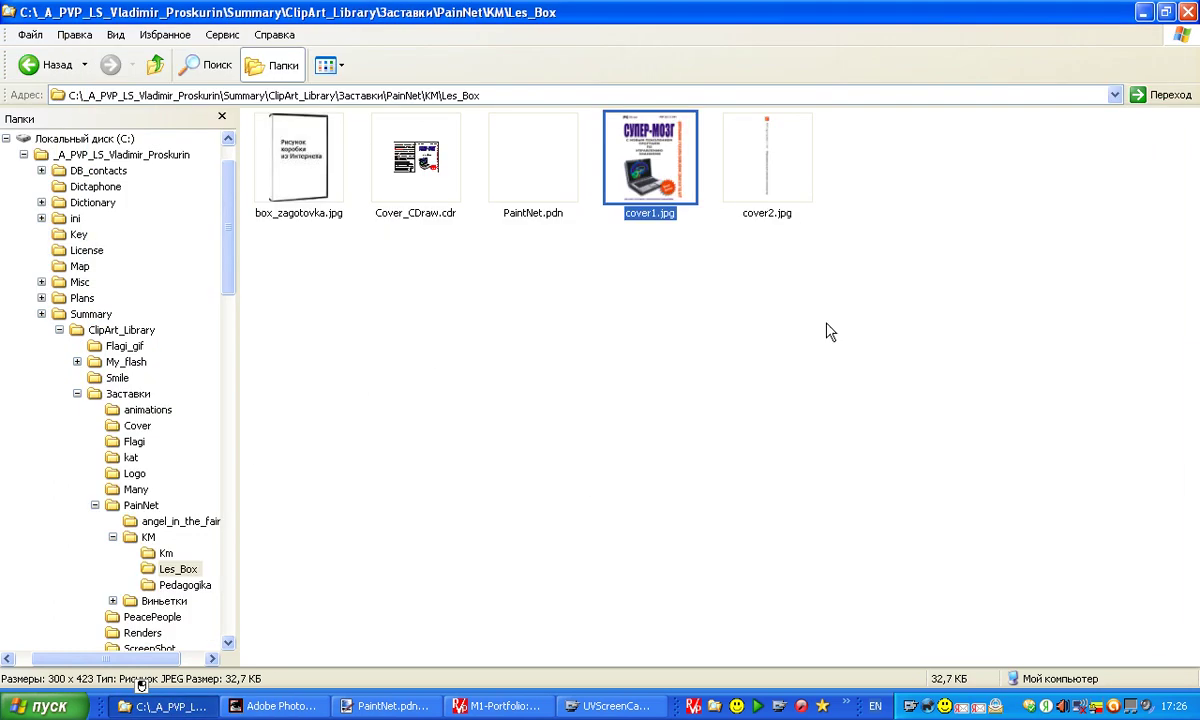
right_click(766, 200)
mouse_move(838, 446)
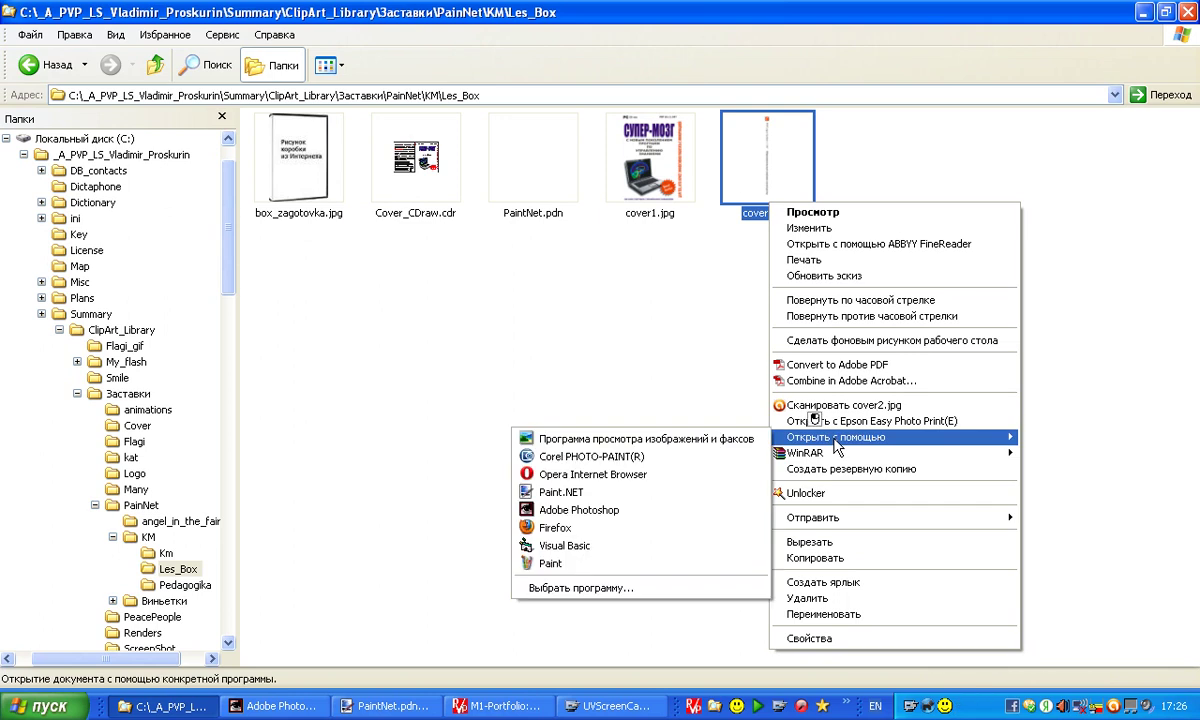
left_click(570, 510)
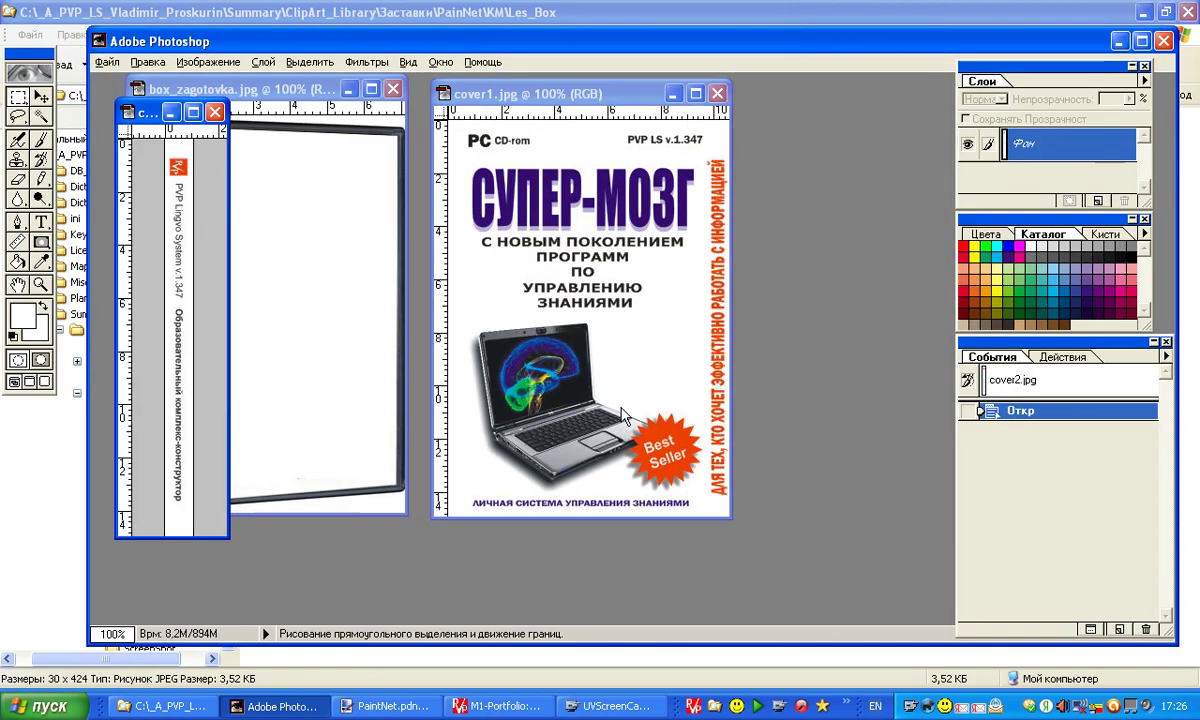
left_click_drag(140, 117, 819, 108)
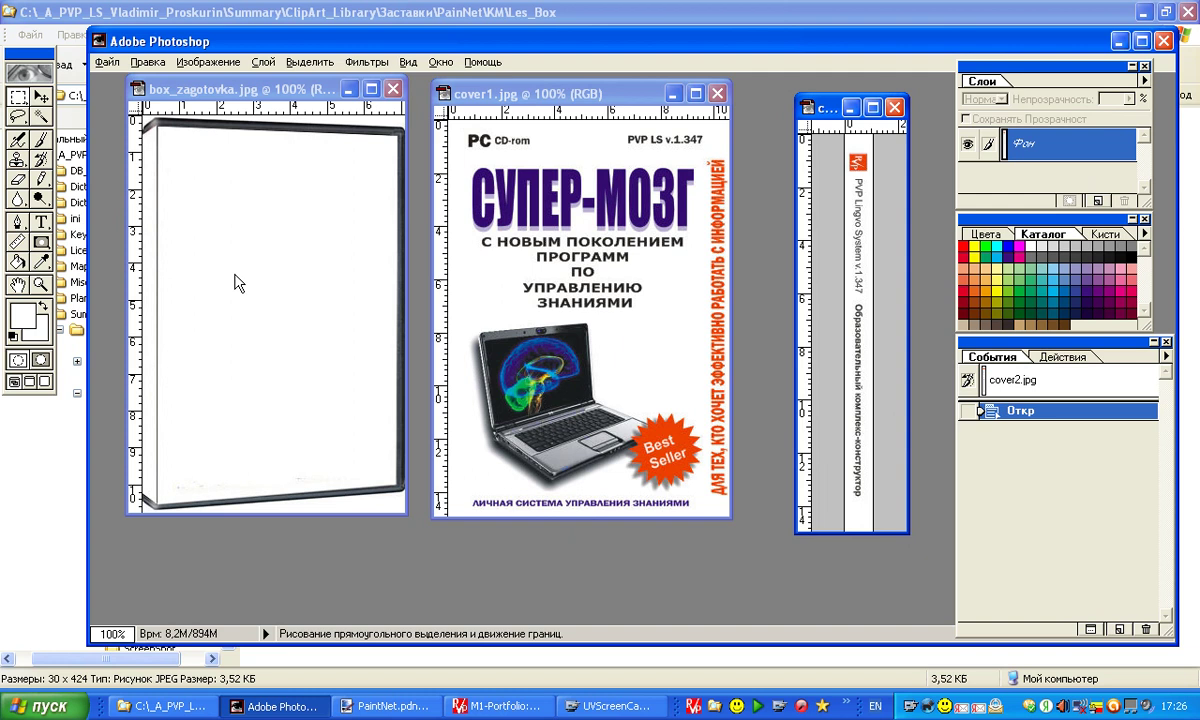
Copy the entire cover1.jpg image and paste it into box_zagotovka.jpg as a new layer
left_click(533, 103)
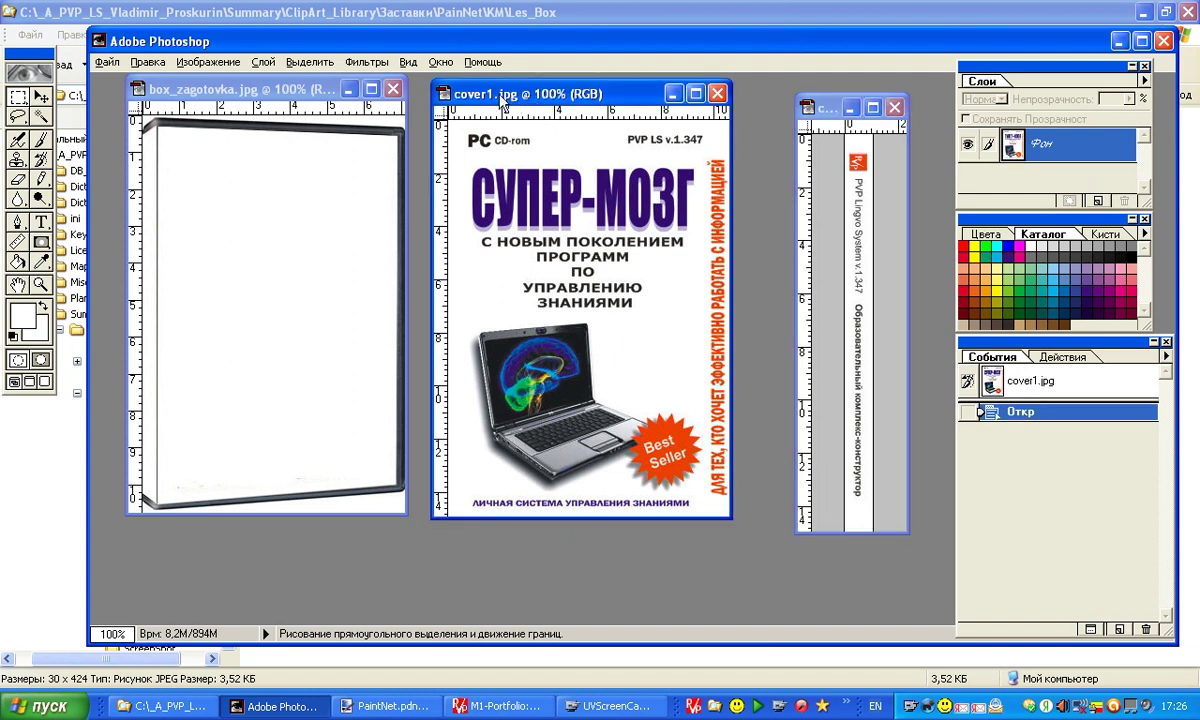
left_click(300, 62)
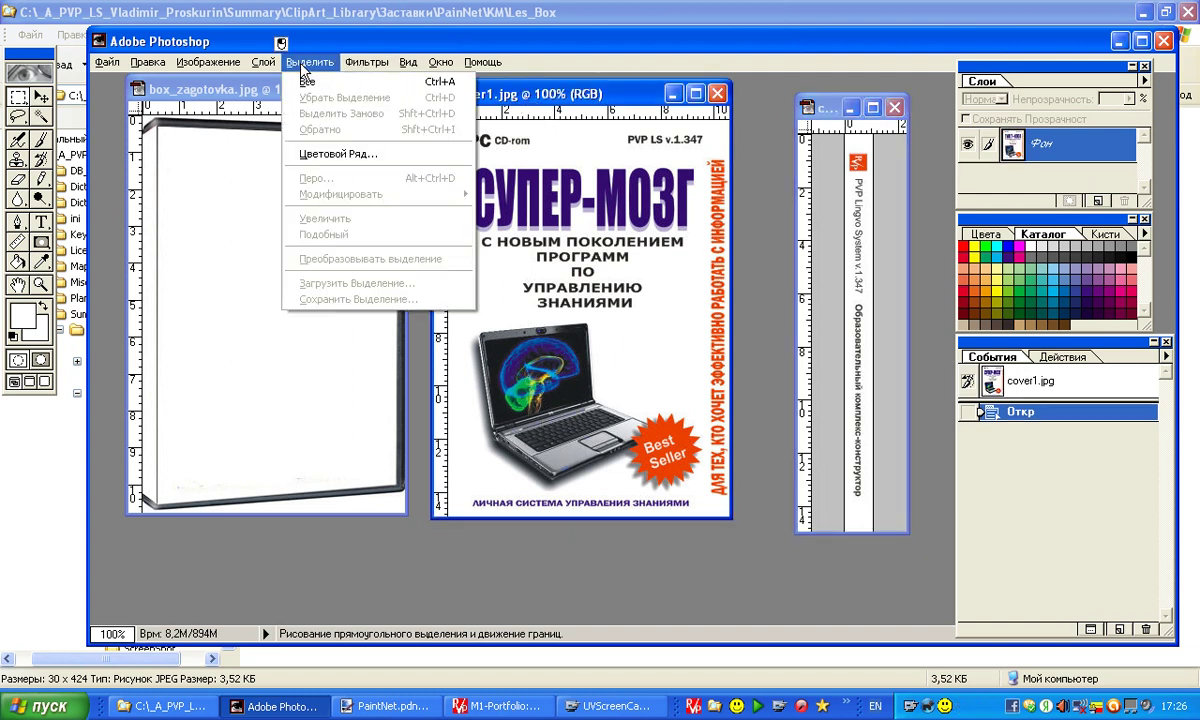
left_click(306, 80)
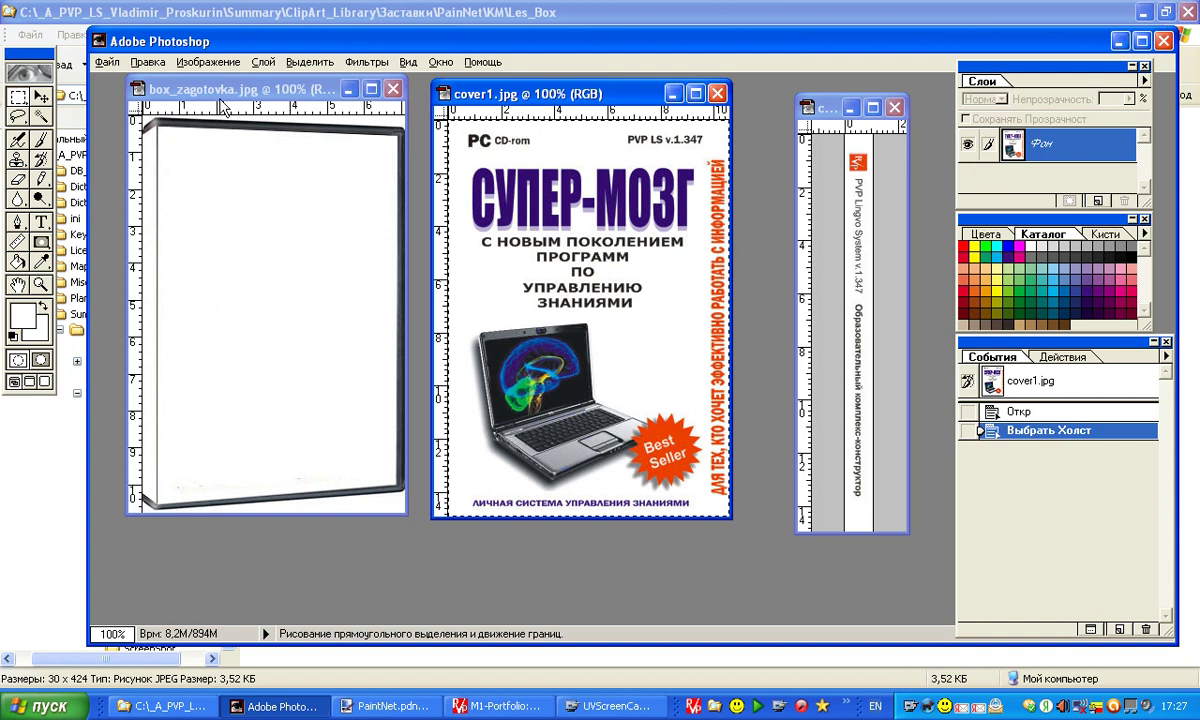
left_click(143, 63)
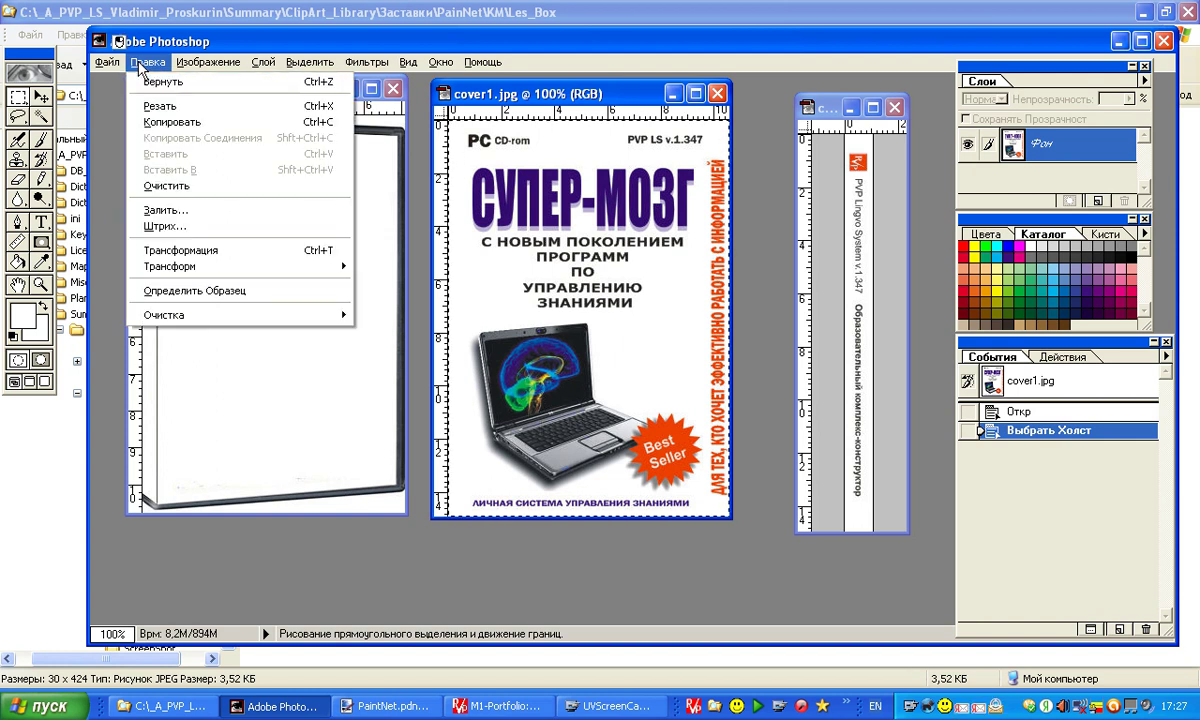
left_click(168, 122)
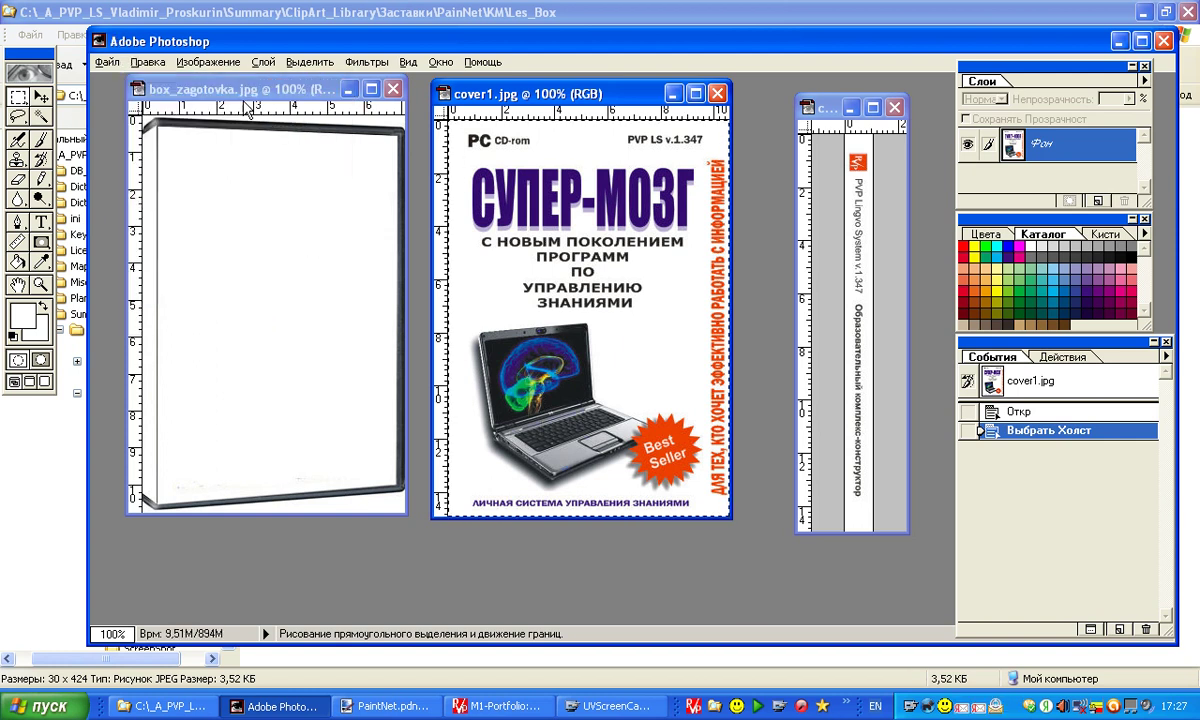
left_click(218, 91)
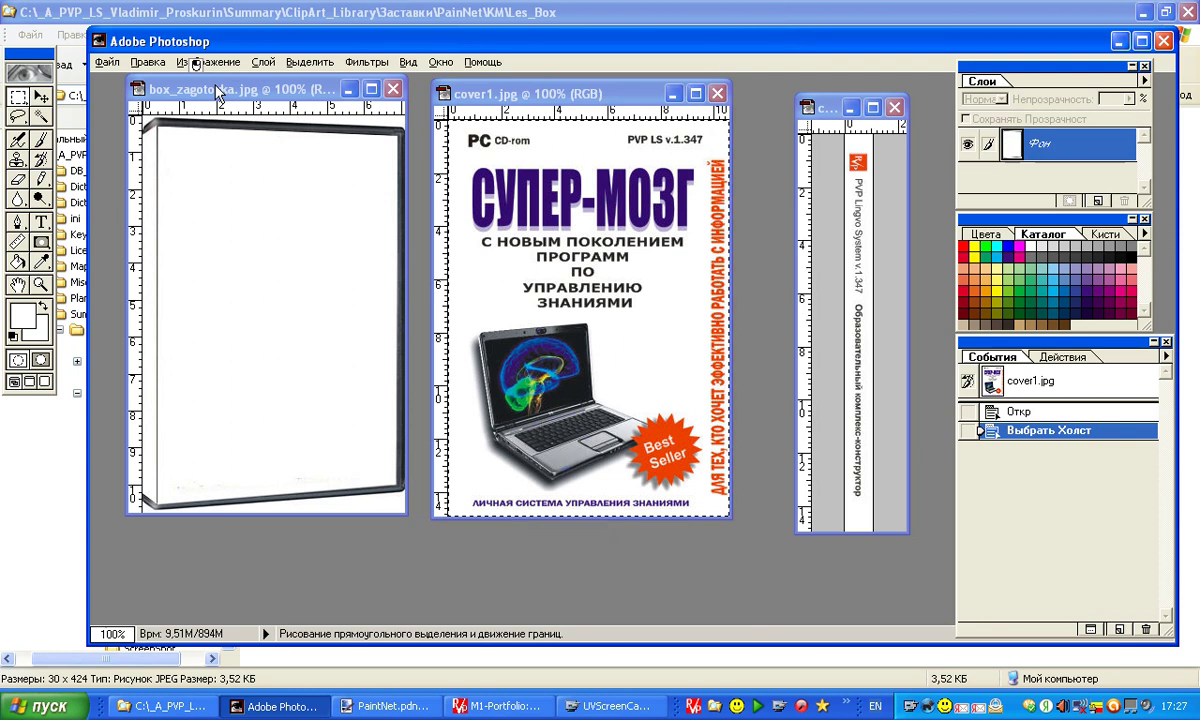
left_click(144, 63)
left_click(160, 154)
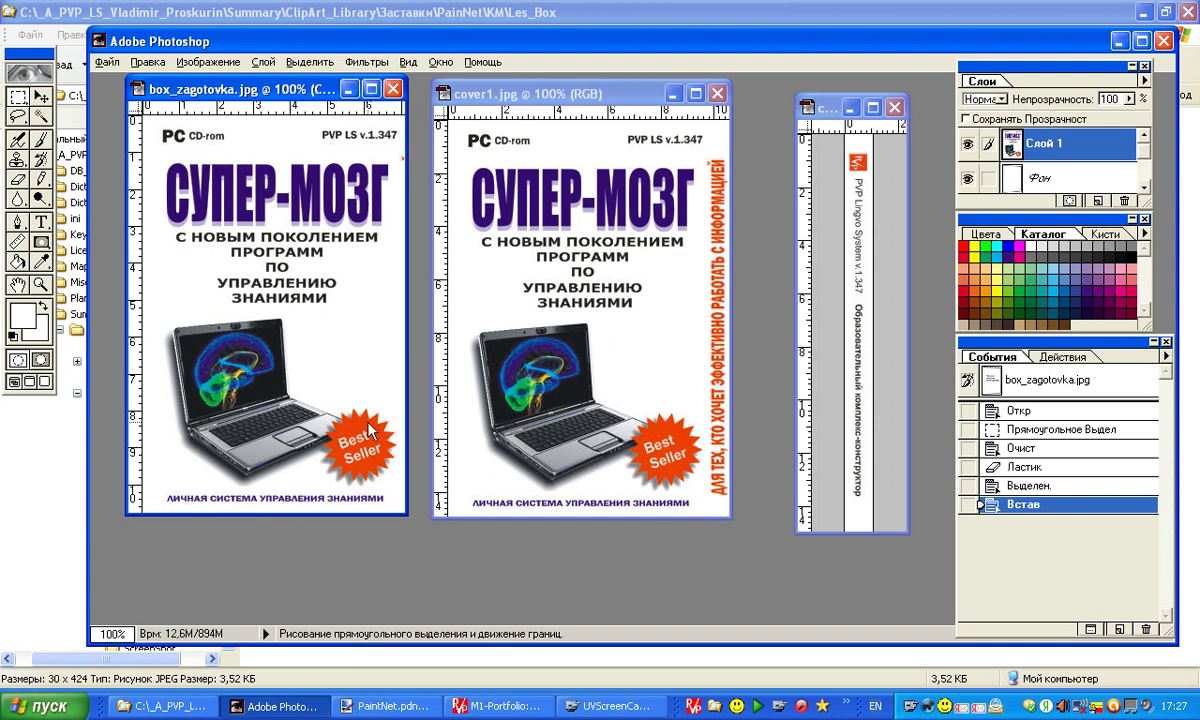
Maximize box_zagotovka.jpg and distort the pasted front cover layer so its four corners match the perspective of the box's front face
left_click(371, 89)
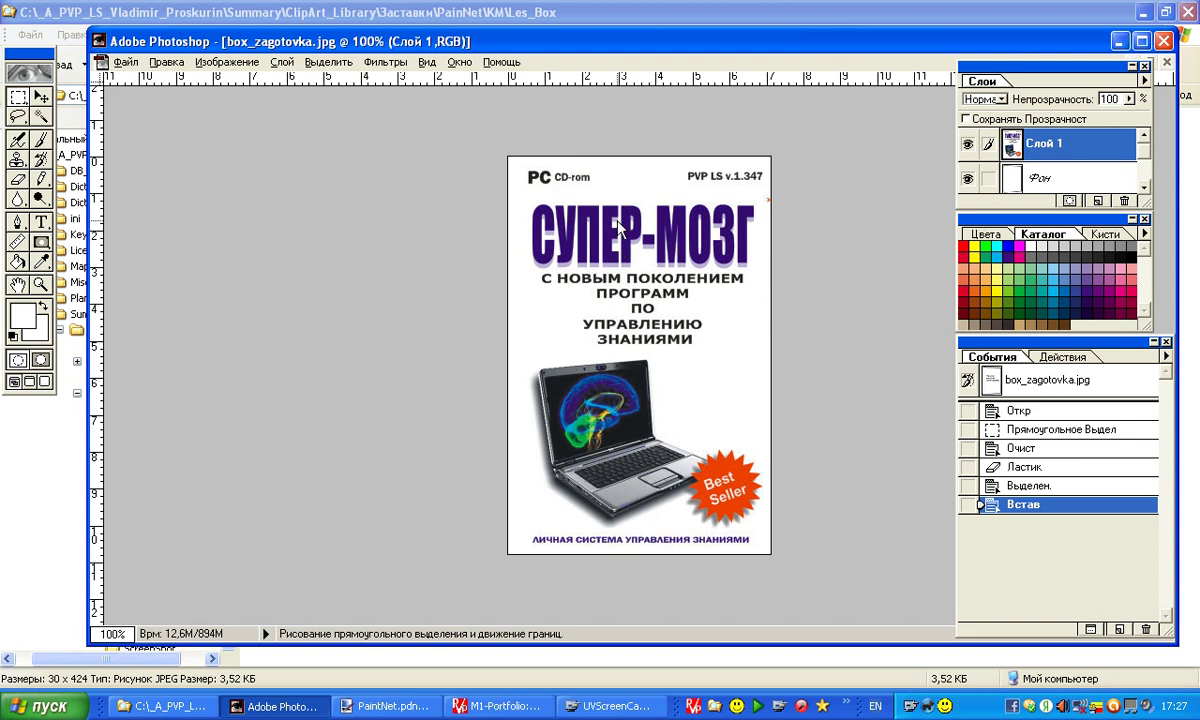
left_click(157, 66)
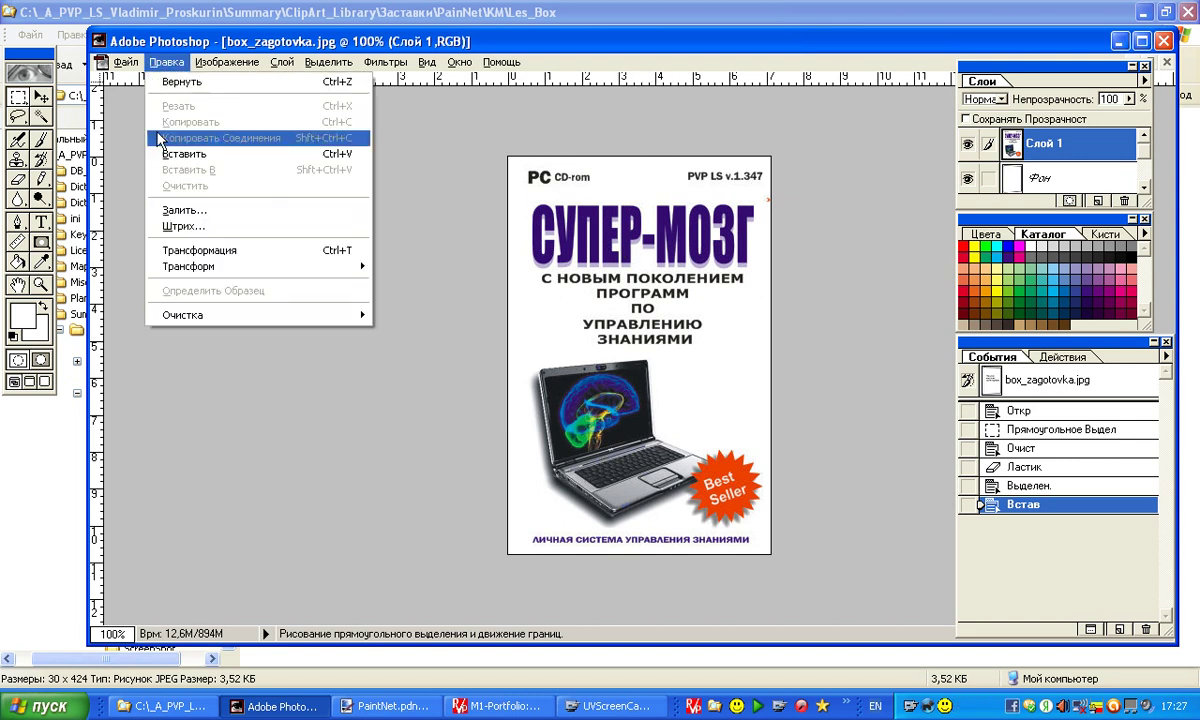
mouse_move(194, 270)
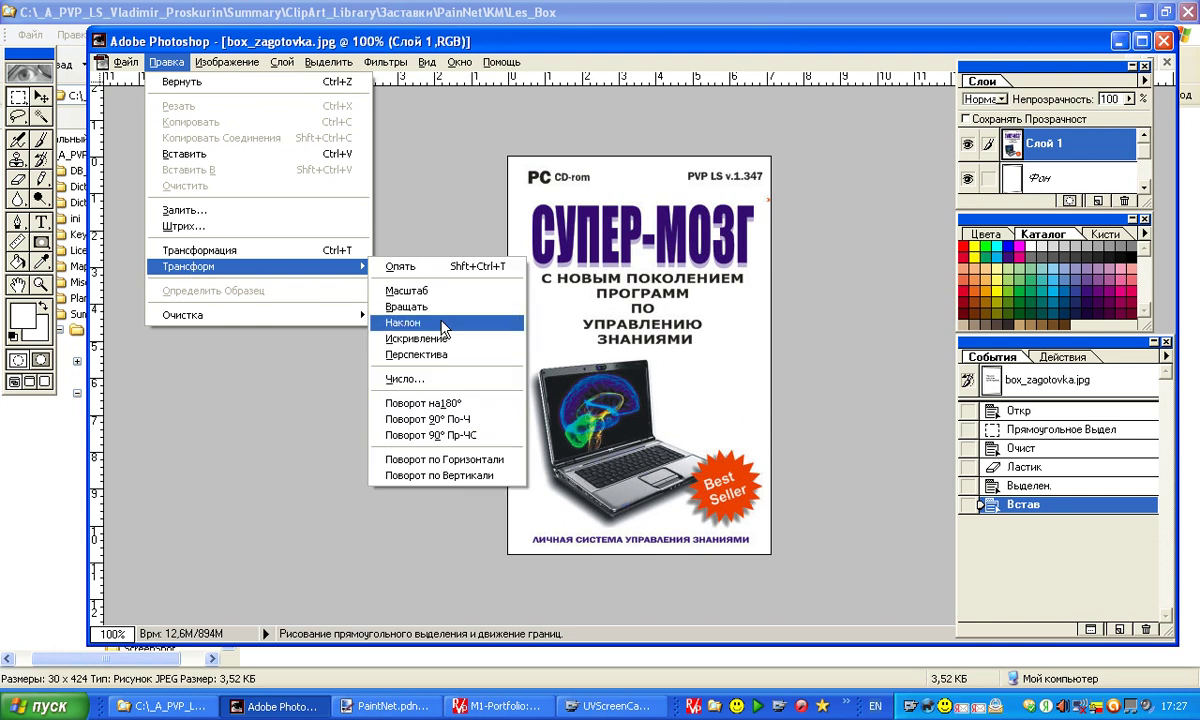
left_click(416, 338)
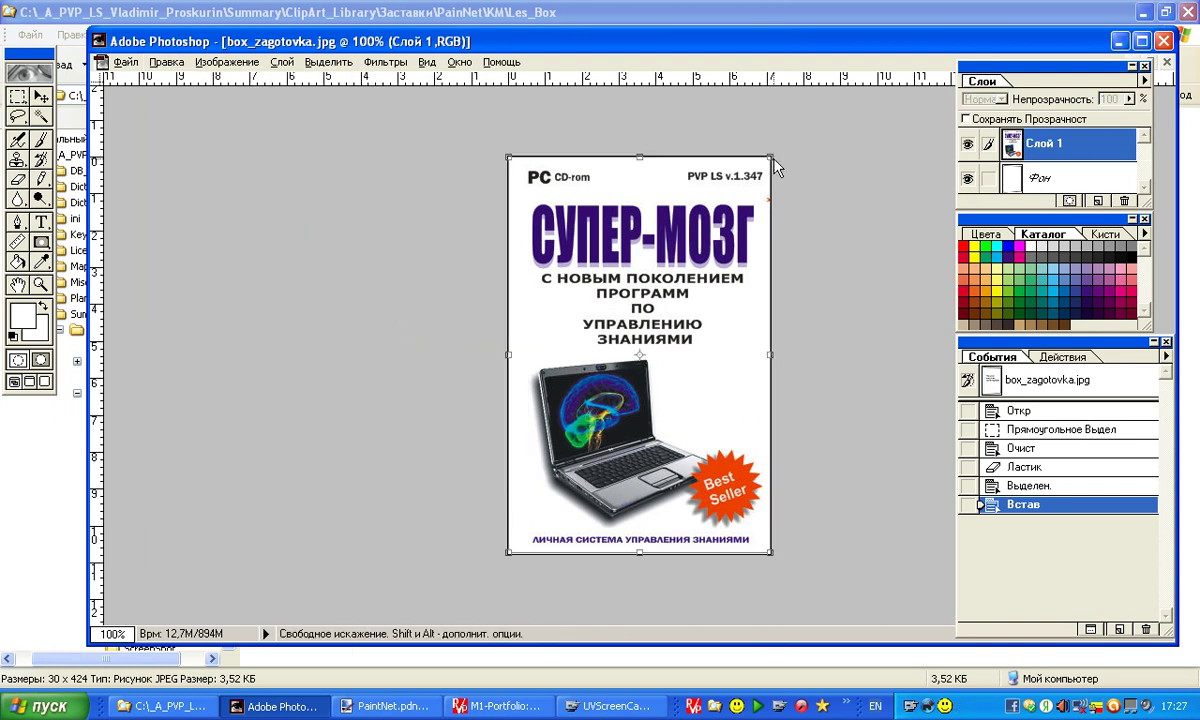
mouse_move(770, 161)
left_mouse_down()
mouse_move(748, 170)
mouse_move(733, 219)
mouse_move(764, 182)
left_mouse_up()
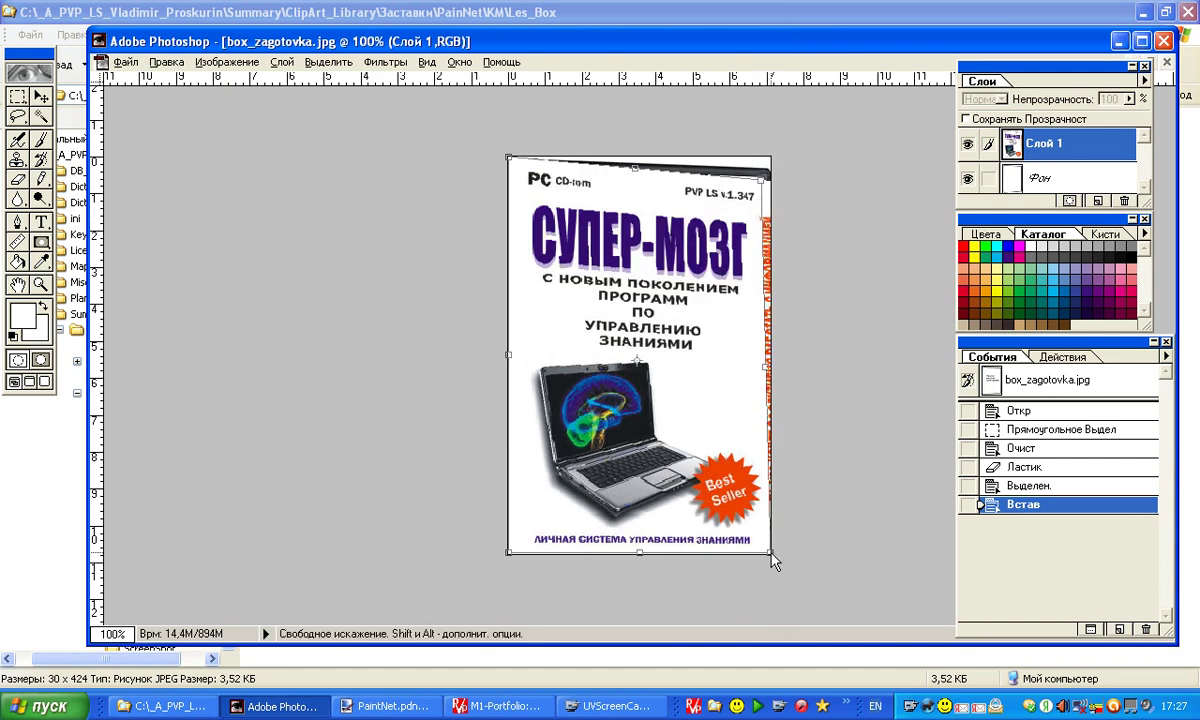
mouse_move(771, 552)
left_mouse_down()
mouse_move(753, 544)
mouse_move(758, 533)
left_mouse_up()
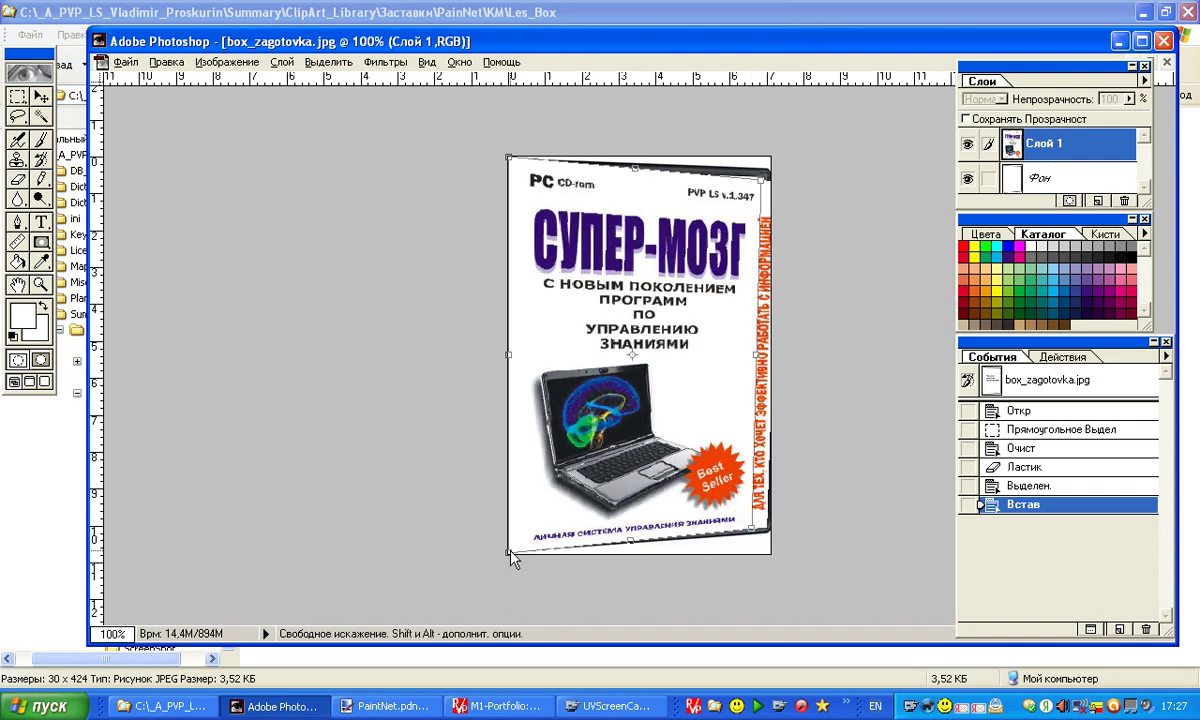
mouse_move(509, 552)
left_mouse_down()
mouse_move(504, 536)
mouse_move(535, 545)
mouse_move(510, 535)
mouse_move(489, 498)
mouse_move(524, 545)
left_mouse_up()
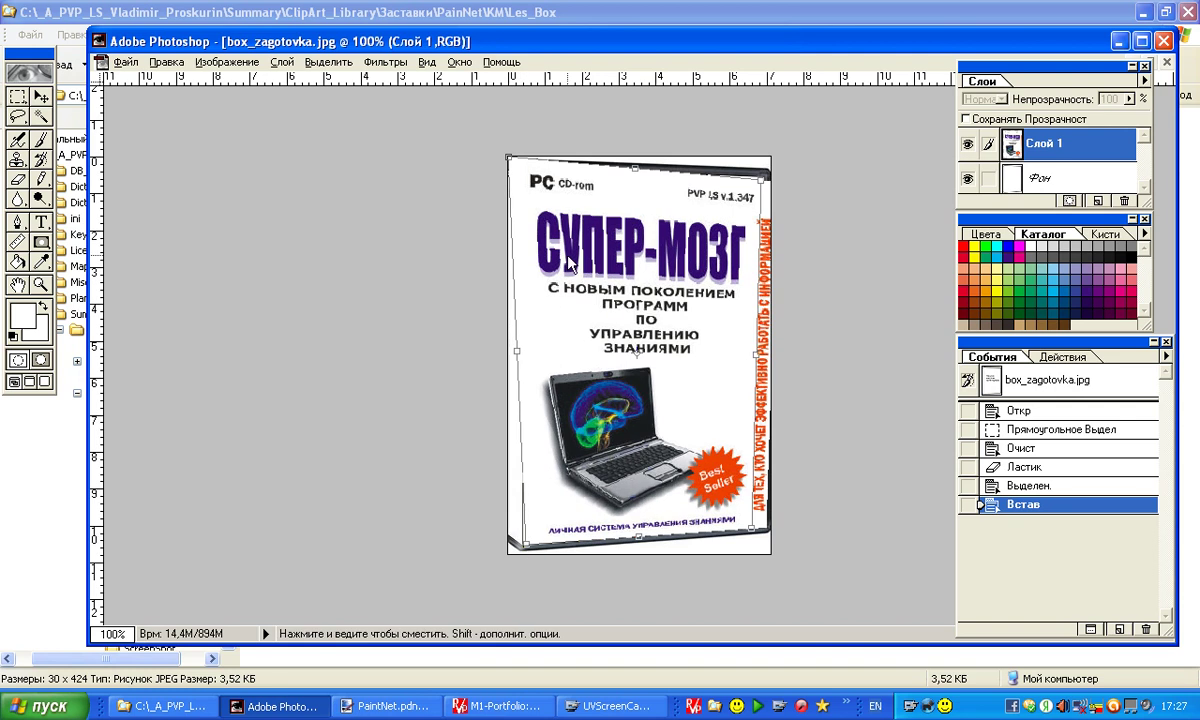
mouse_move(509, 157)
left_mouse_down()
mouse_move(530, 178)
mouse_move(513, 161)
left_mouse_up()
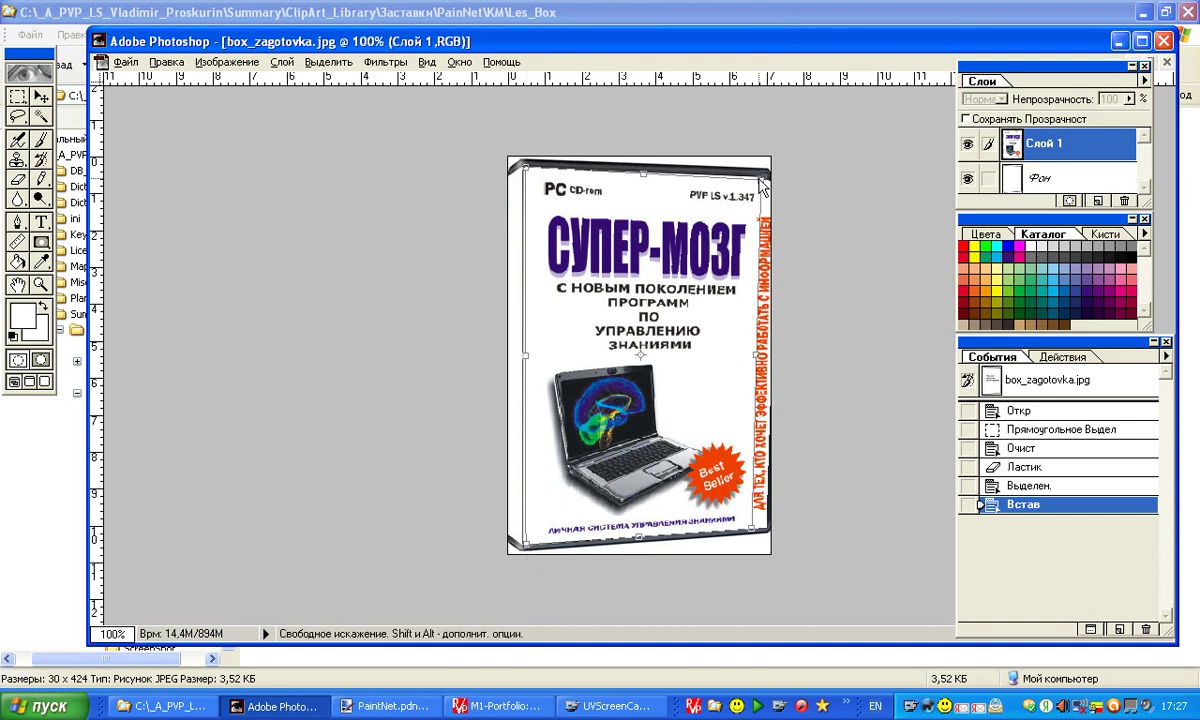
left_click_drag(763, 190, 756, 188)
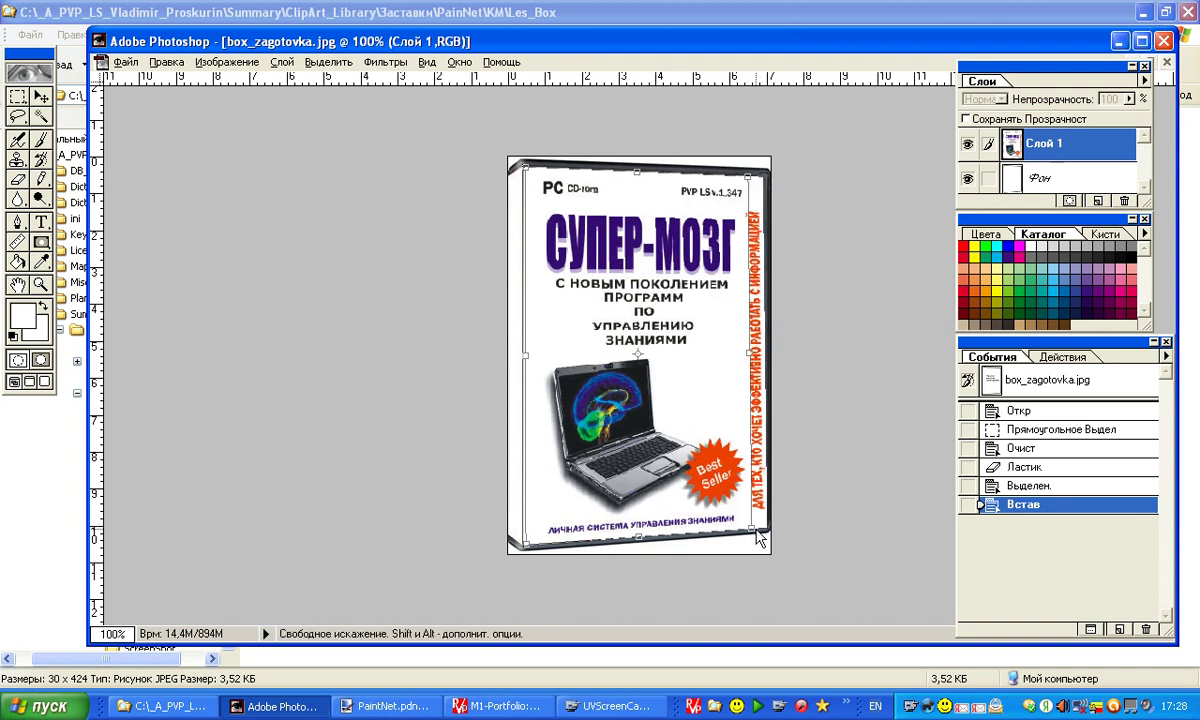
left_click_drag(751, 537, 750, 531)
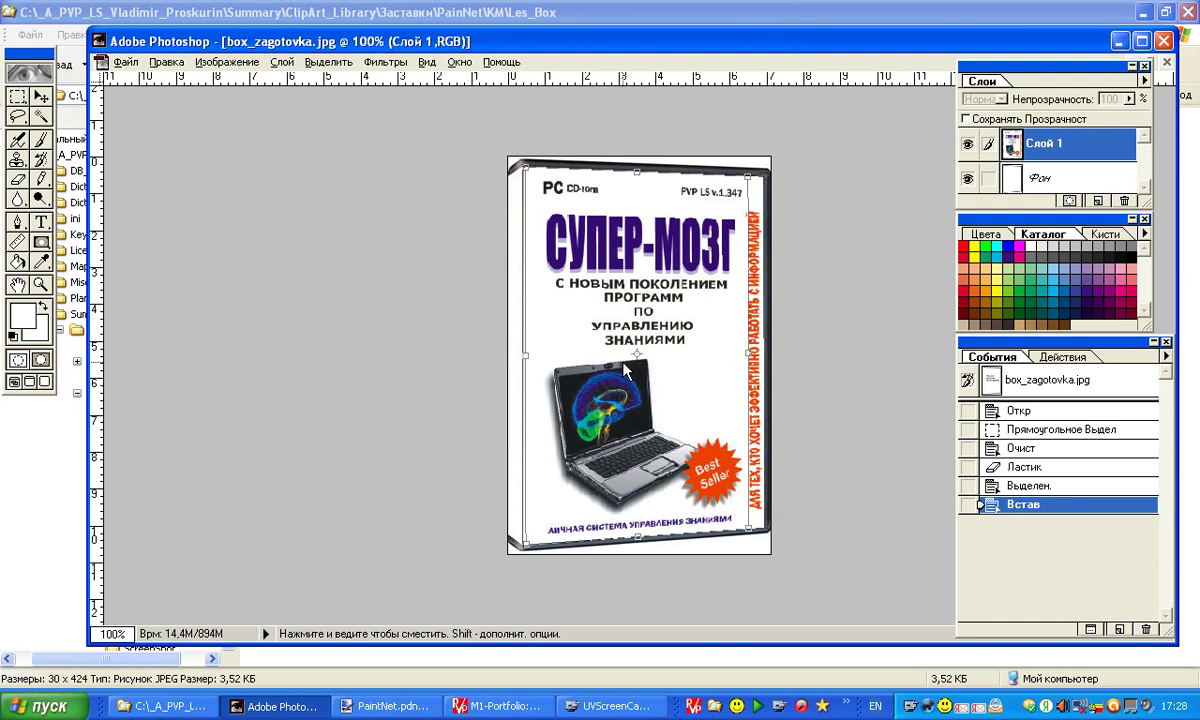
Fine-tune the two lower corners of the cover's distortion at 300% zoom to meet the box front's bottom edge
key("ctrl+equal")
key("ctrl+equal")
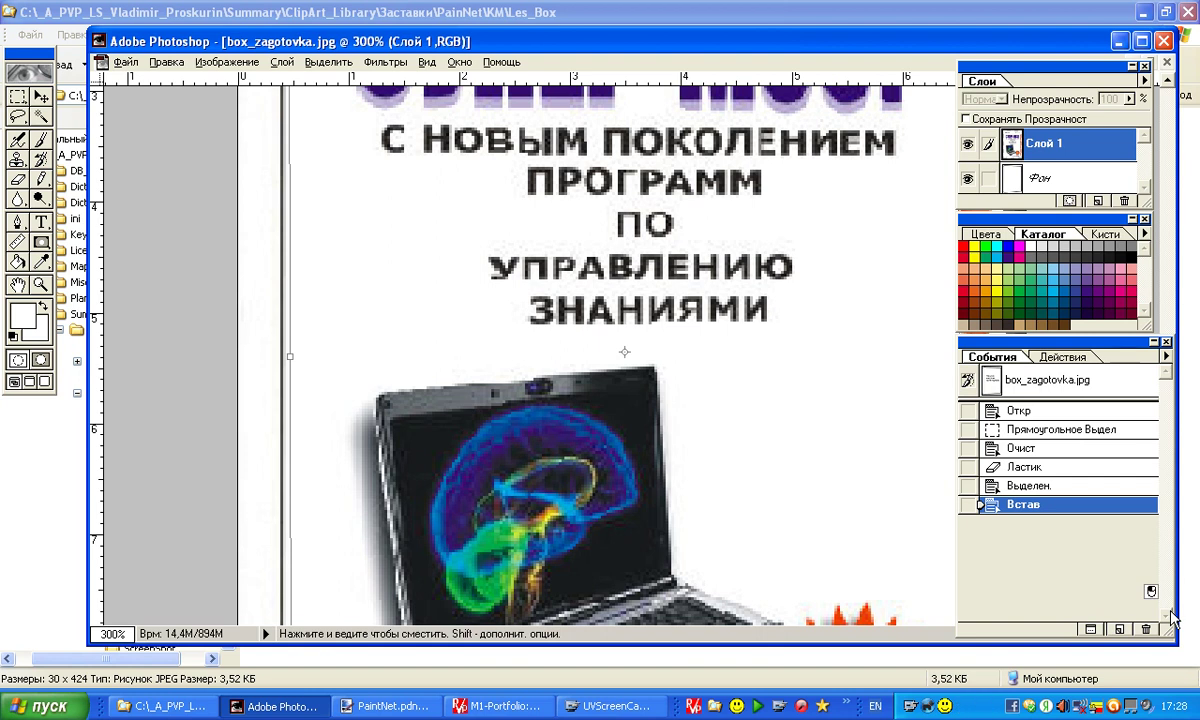
left_click_drag(1100, 357, 1000, 313)
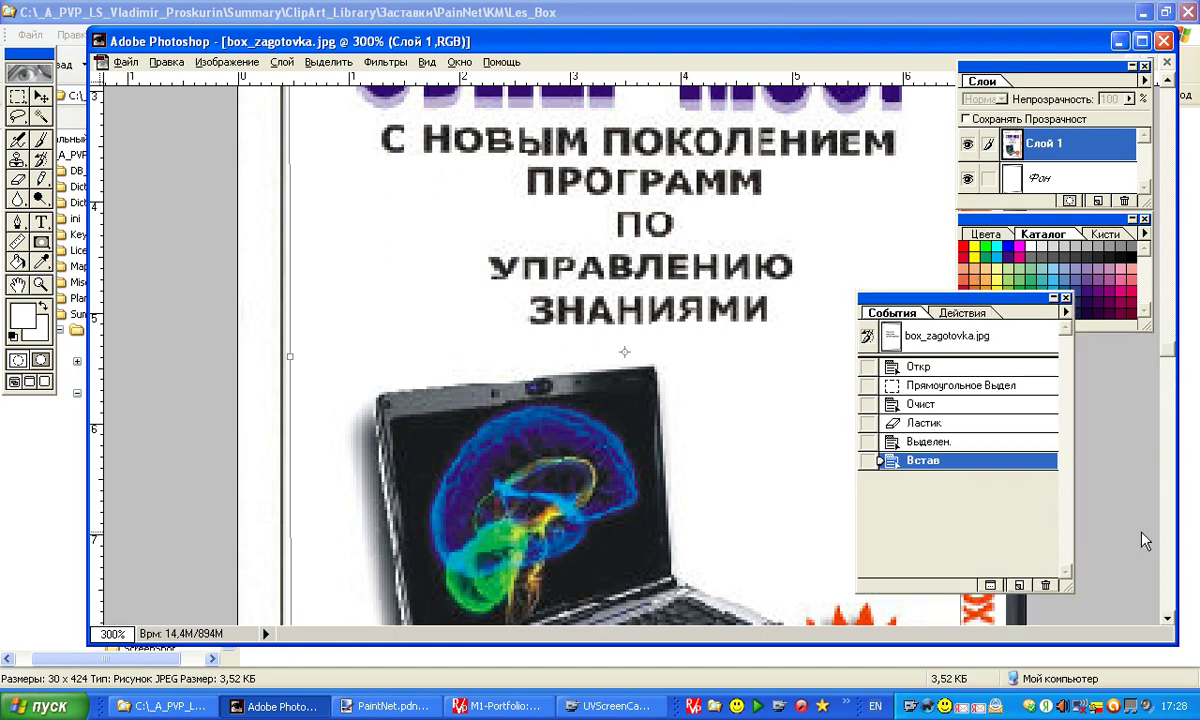
left_click(1167, 622)
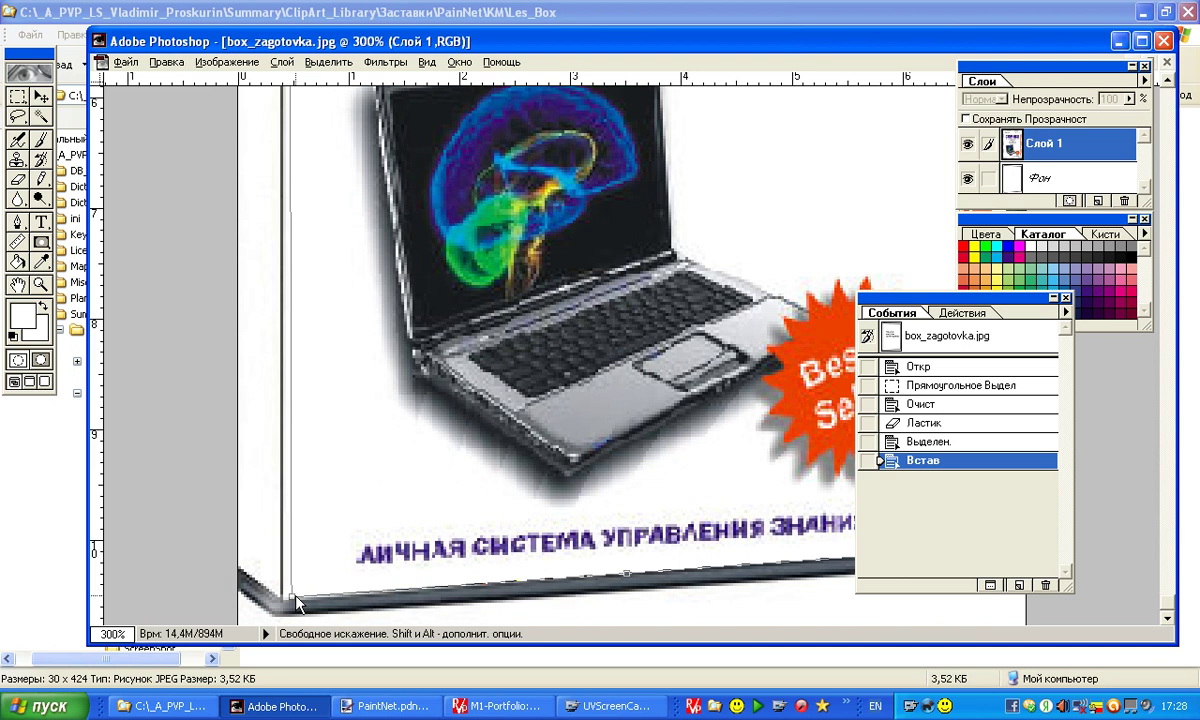
left_click_drag(293, 598, 284, 598)
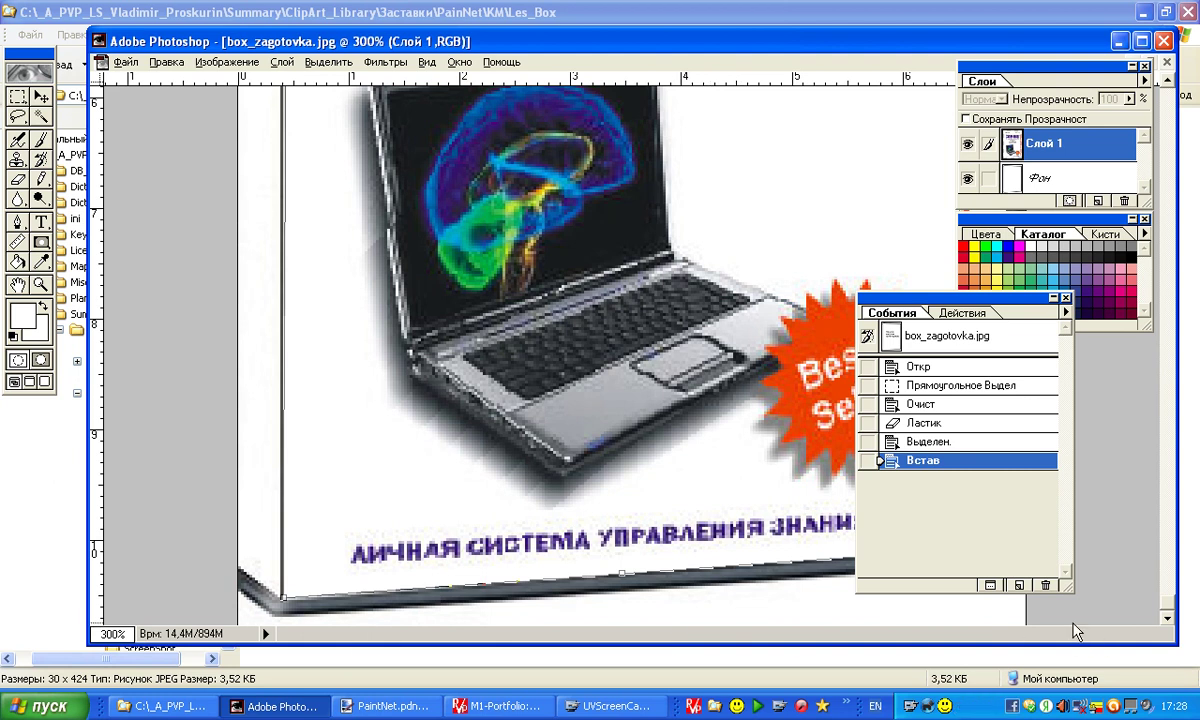
left_click_drag(922, 313, 1076, 343)
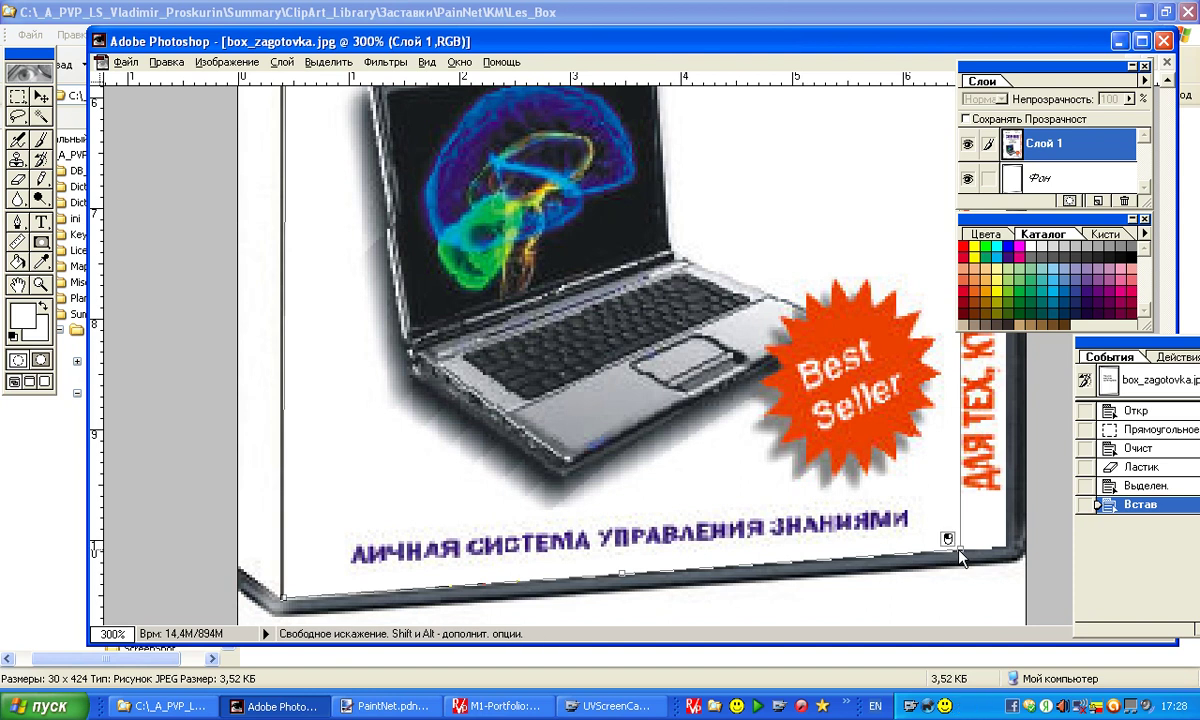
left_click_drag(958, 552, 956, 558)
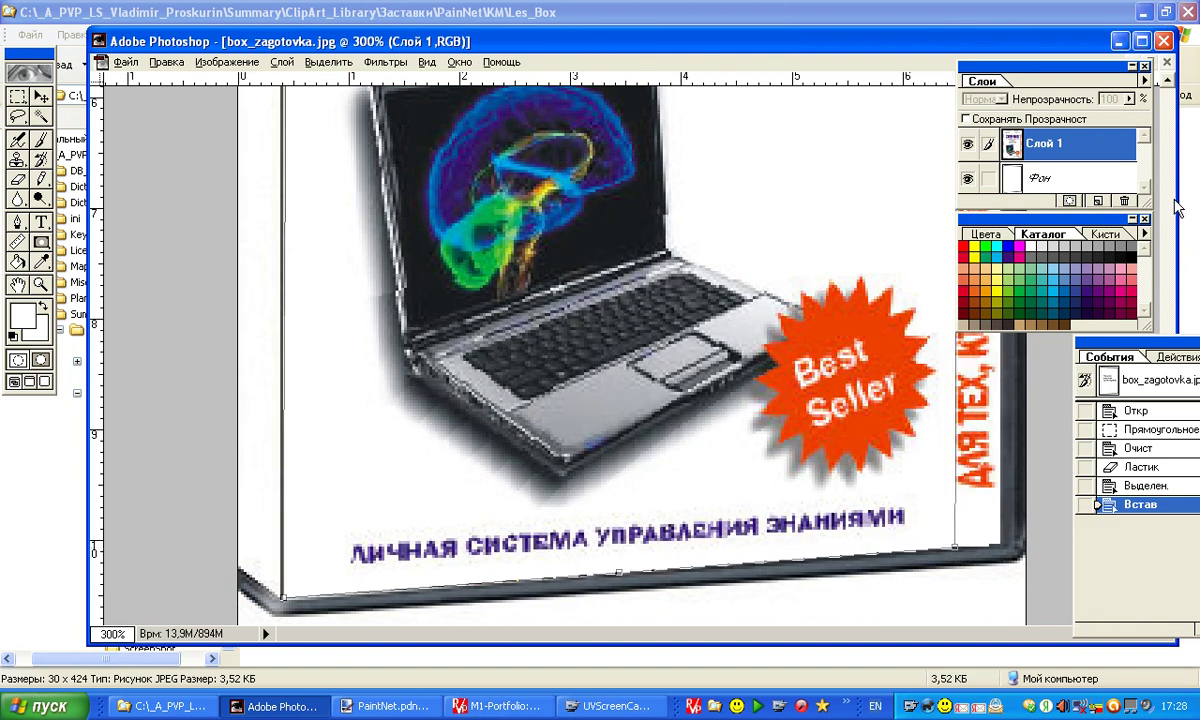
Fine-tune the two upper corners of the cover's distortion to meet the box front's top edge
scroll(1103, 108, "up", 6)
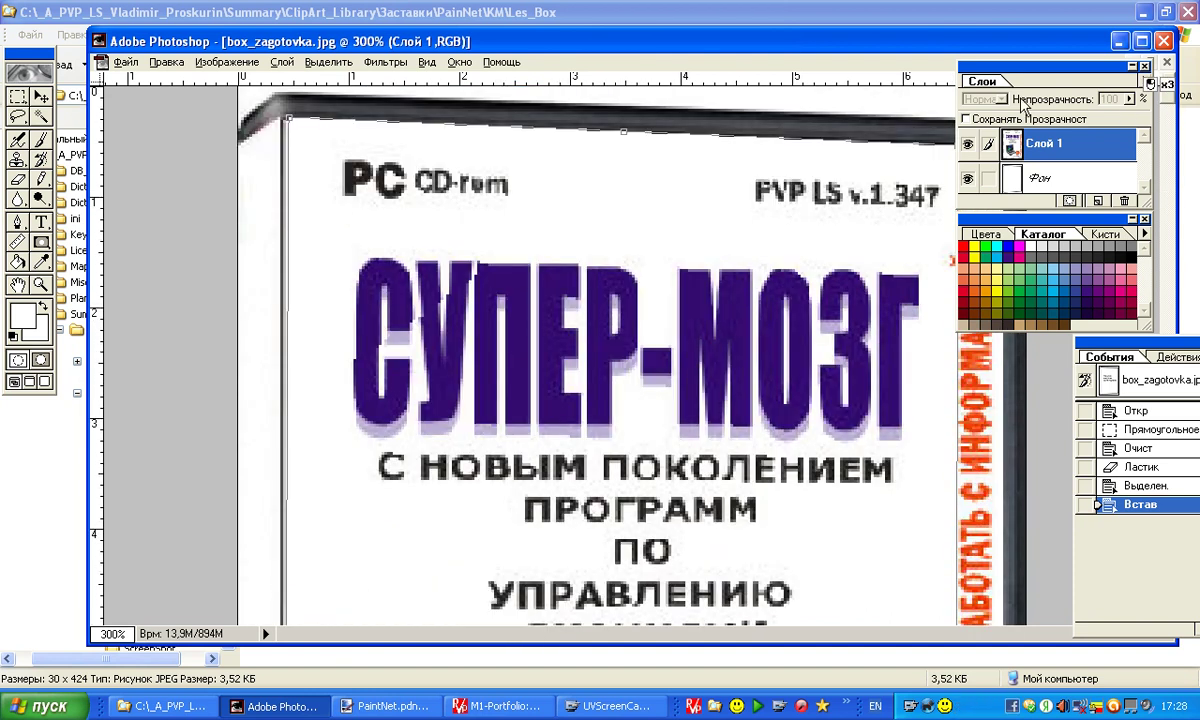
left_click_drag(985, 81, 1080, 81)
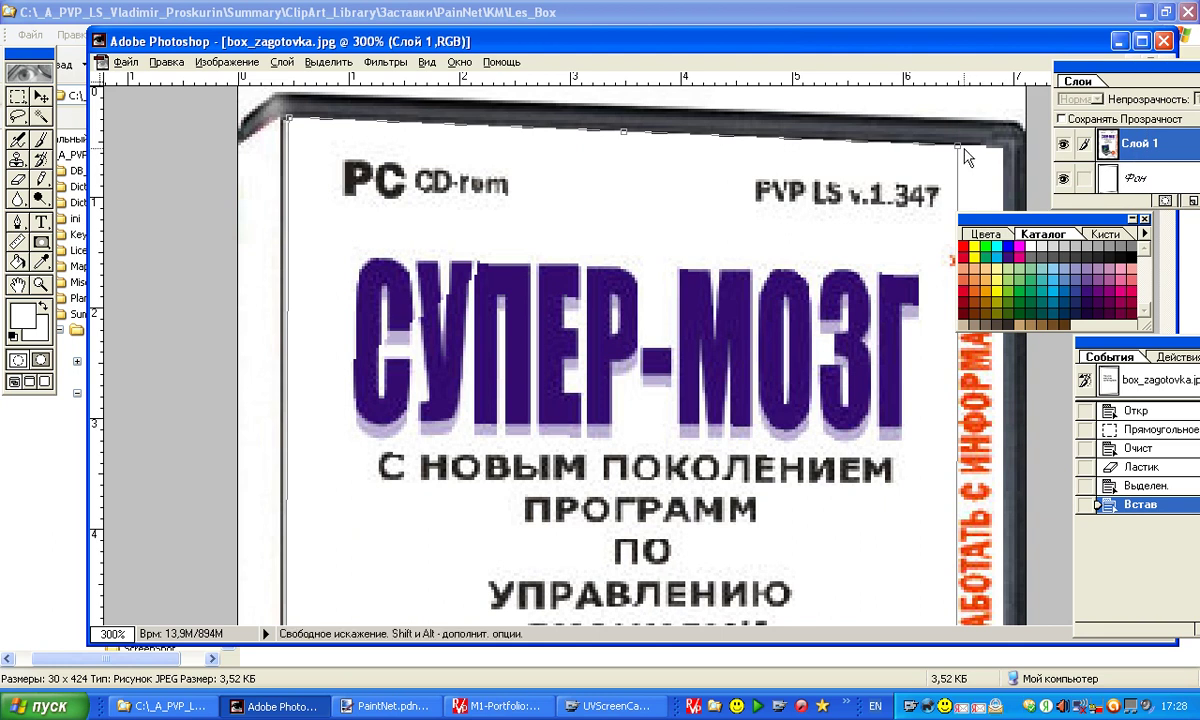
left_click_drag(957, 145, 953, 143)
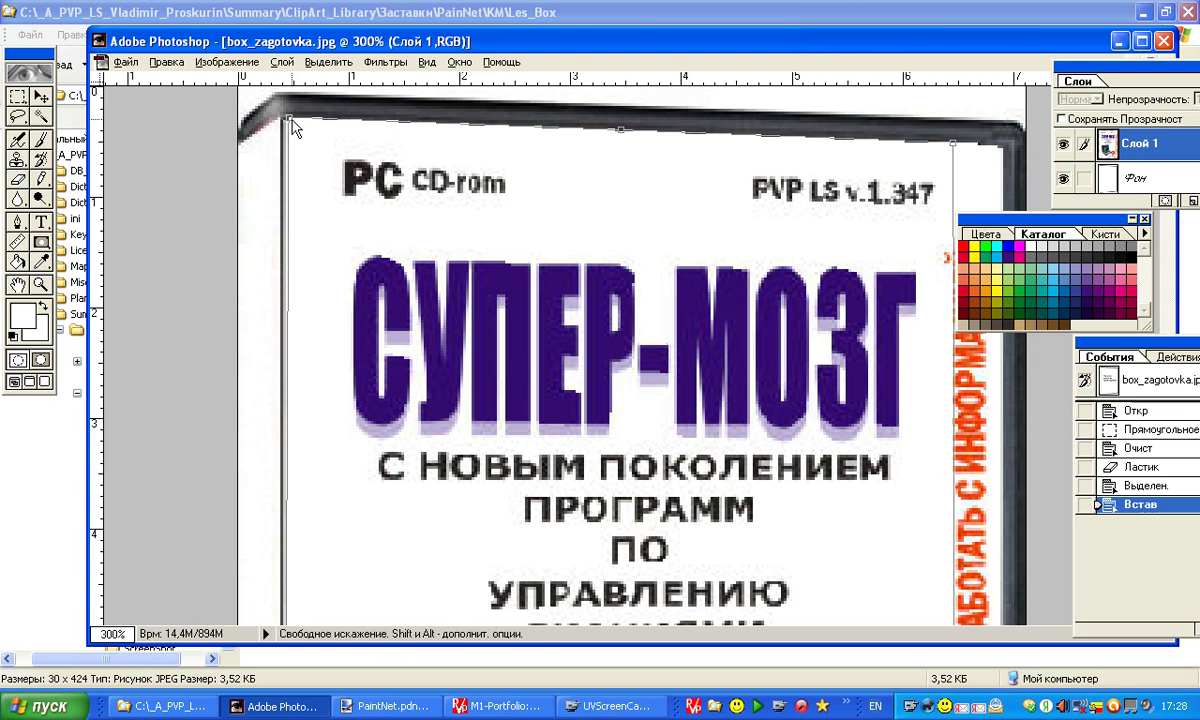
left_click_drag(291, 120, 286, 121)
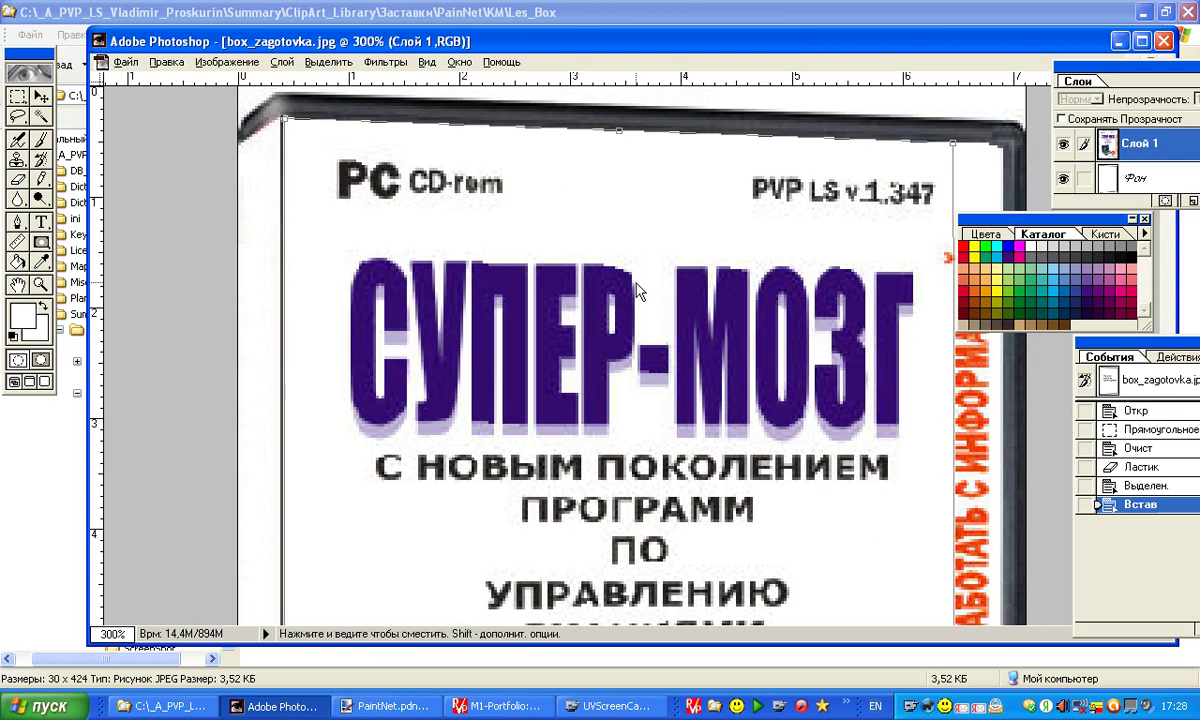
key("ctrl+minus")
key("ctrl+minus")
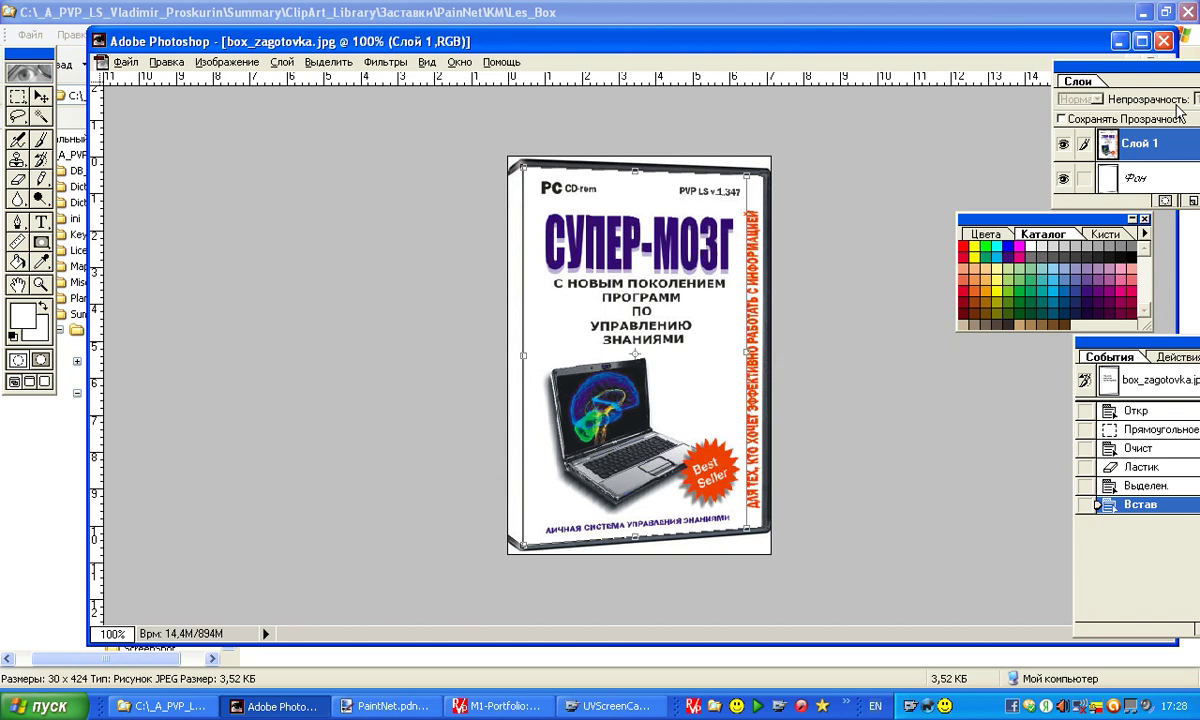
Maximize the program, show the three image windows side by side and apply the cover layer's distortion
left_click(1140, 43)
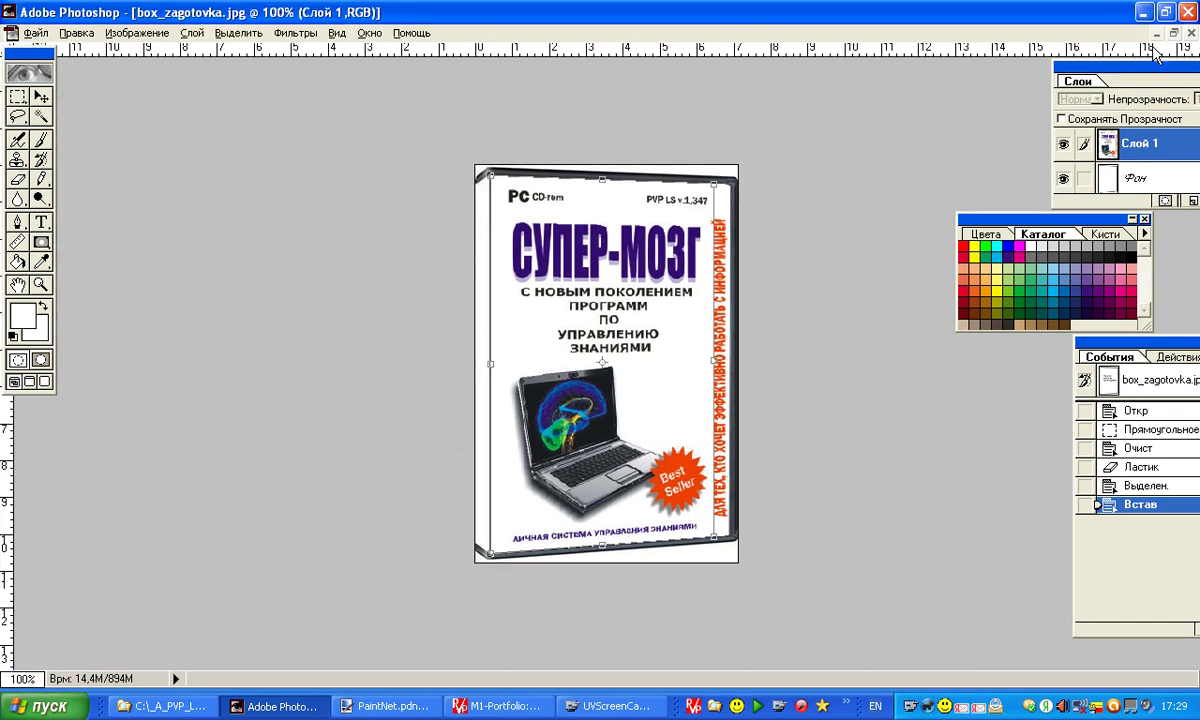
left_click(1174, 34)
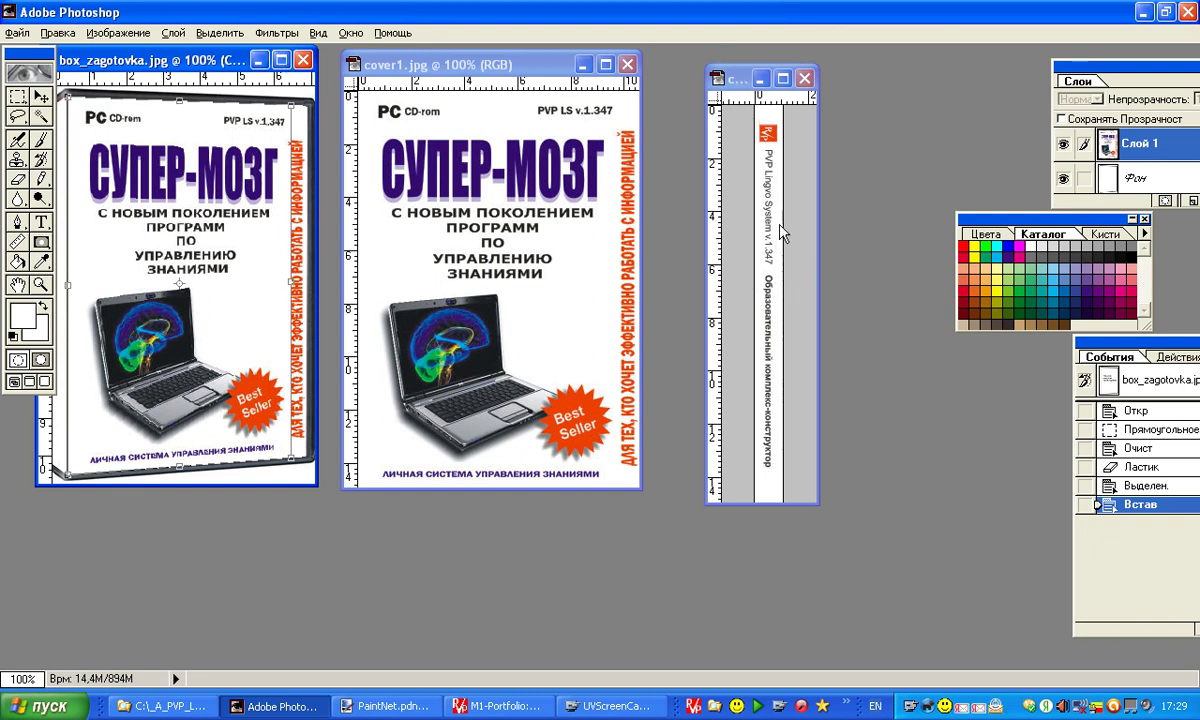
left_click(220, 36)
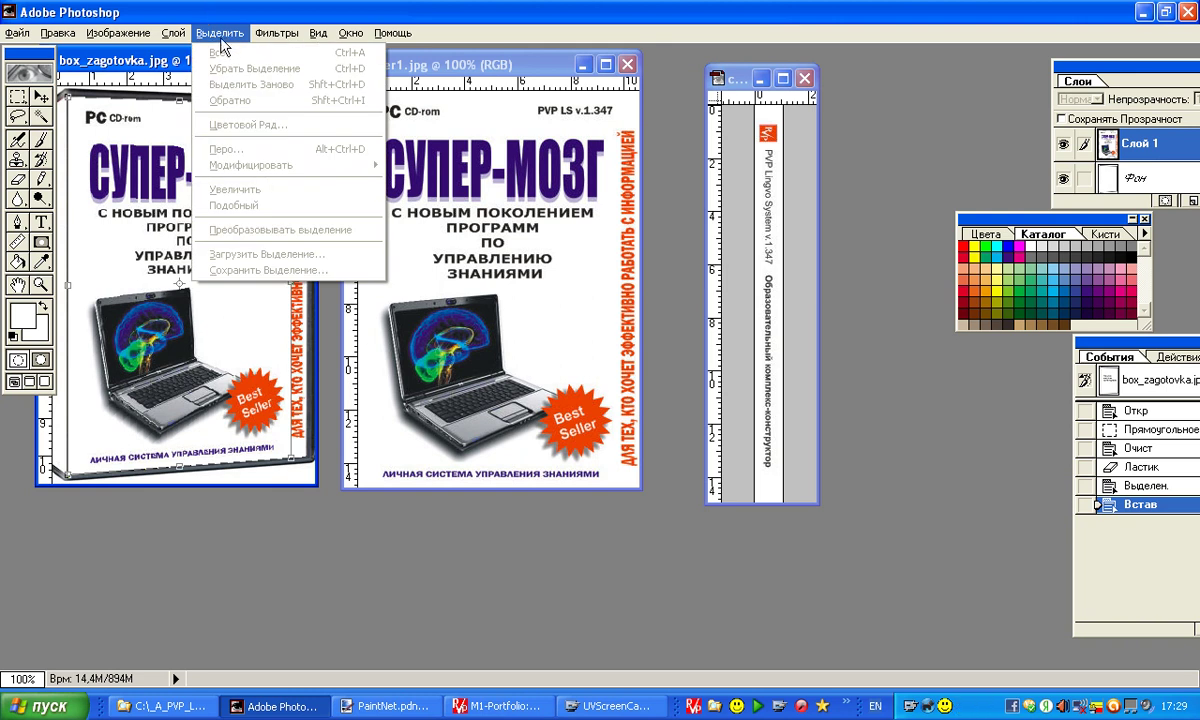
left_click(686, 62)
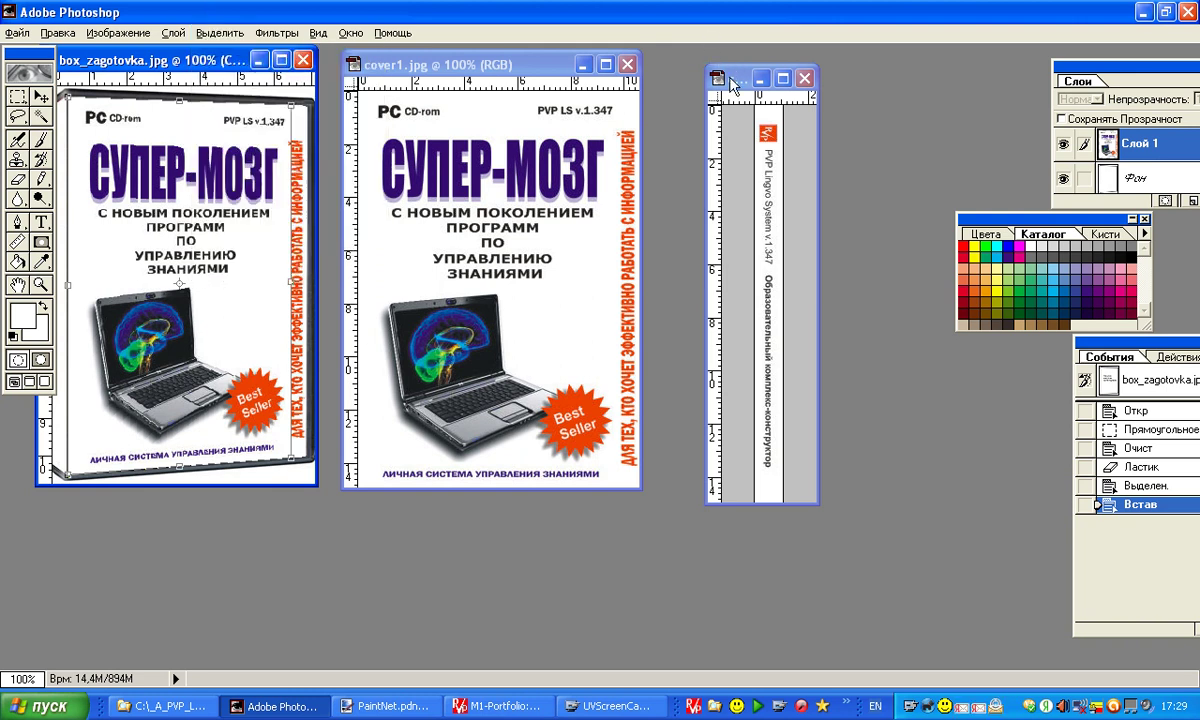
key("Return")
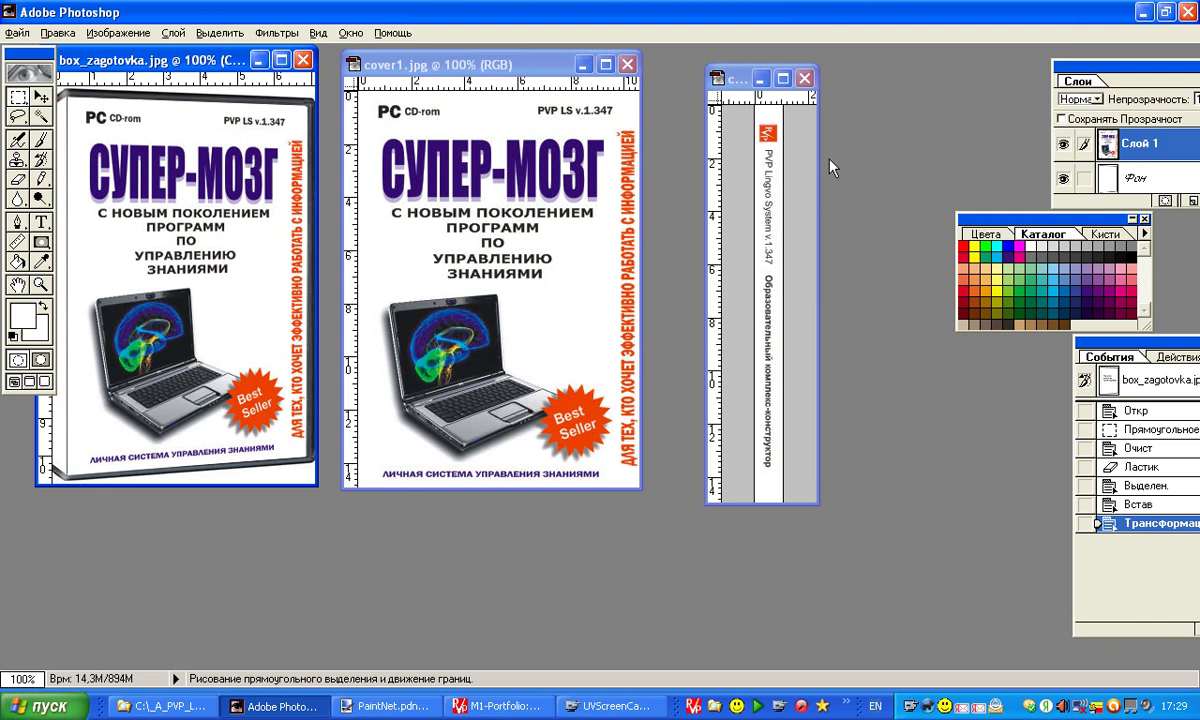
Copy the entire cover2.jpg spine image and paste it into box_zagotovka.jpg as a new layer
left_click(737, 80)
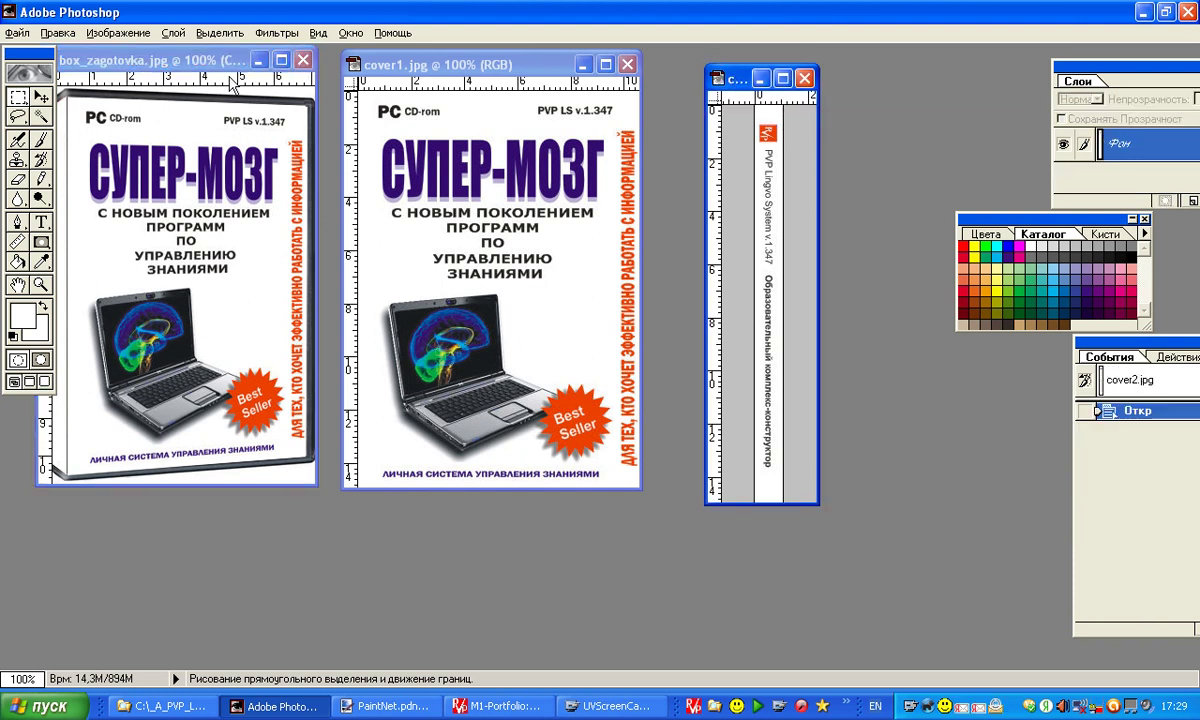
left_click(219, 35)
left_click(222, 53)
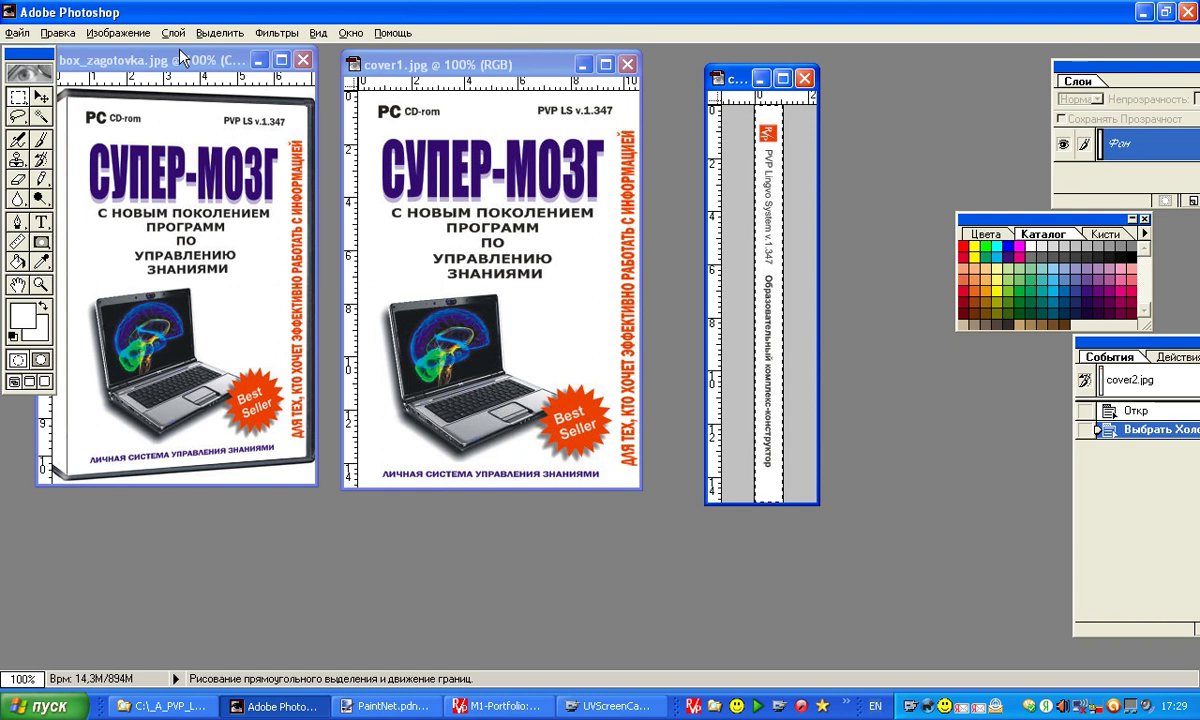
left_click(57, 33)
left_click(80, 88)
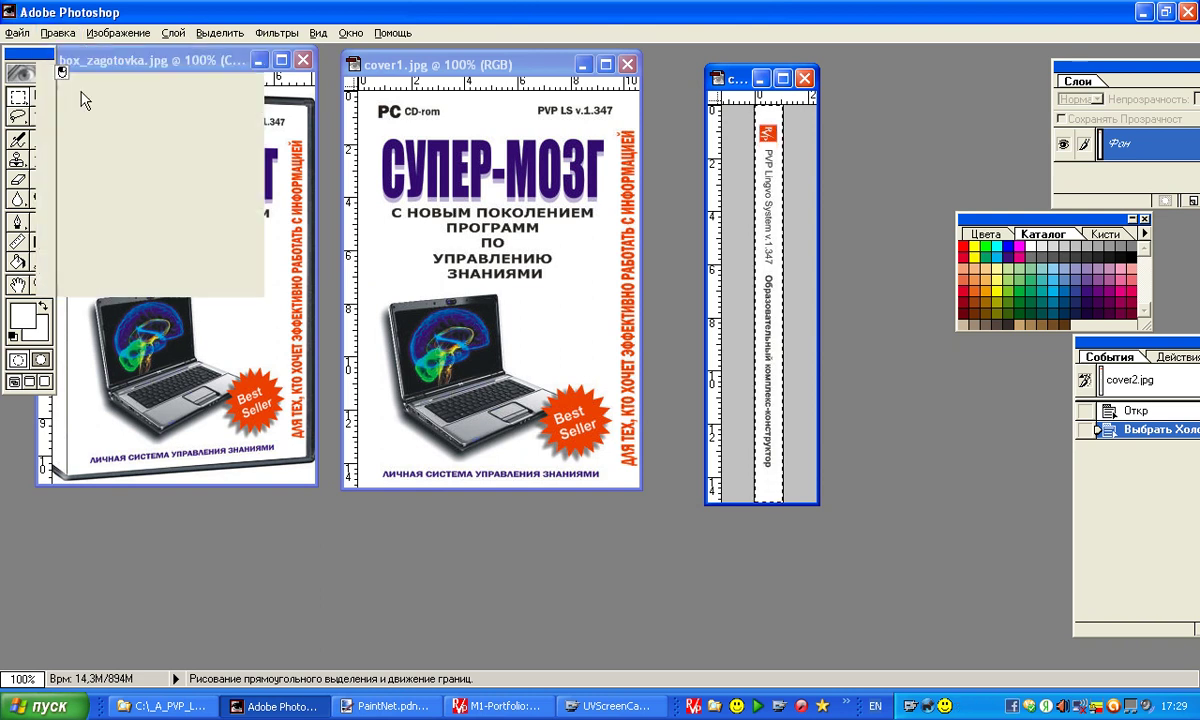
left_click(165, 78)
left_click_drag(165, 78, 313, 73)
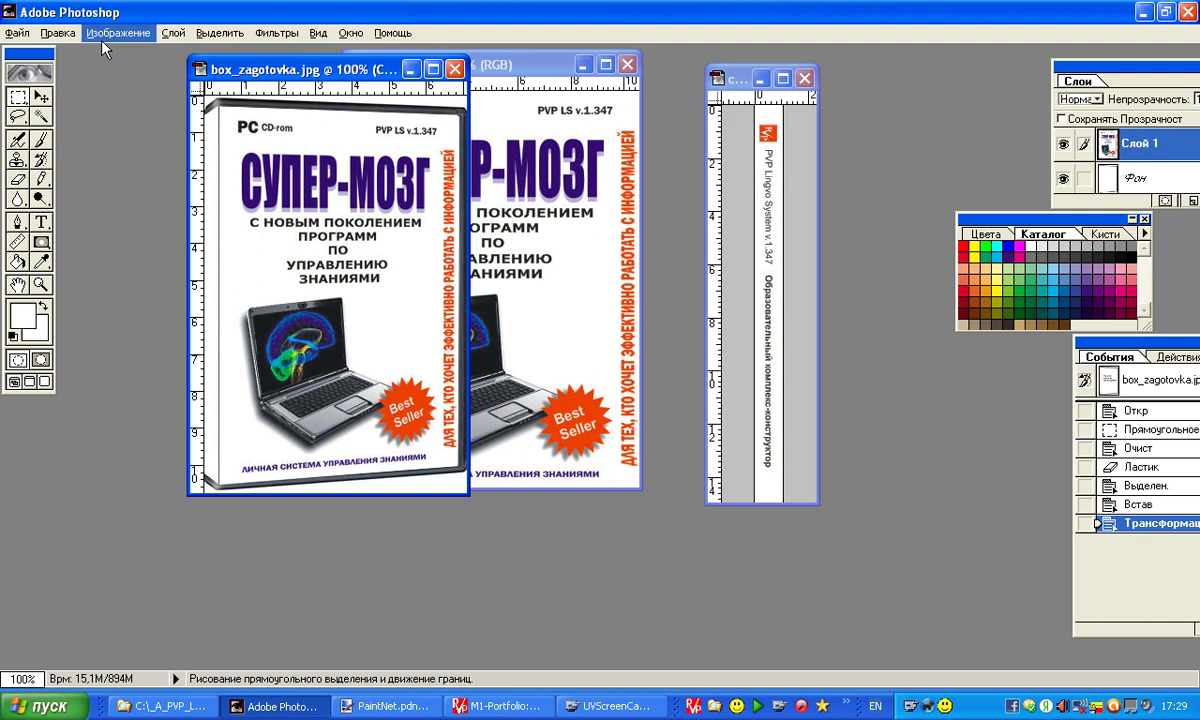
left_click(57, 33)
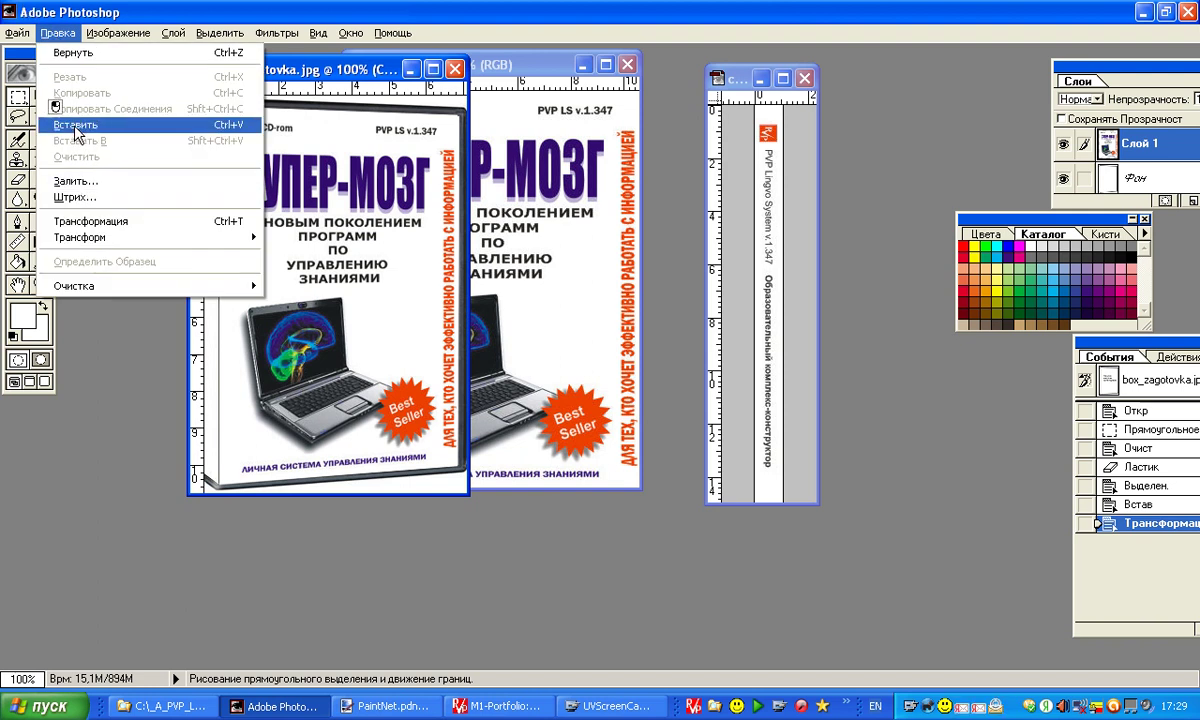
left_click(70, 125)
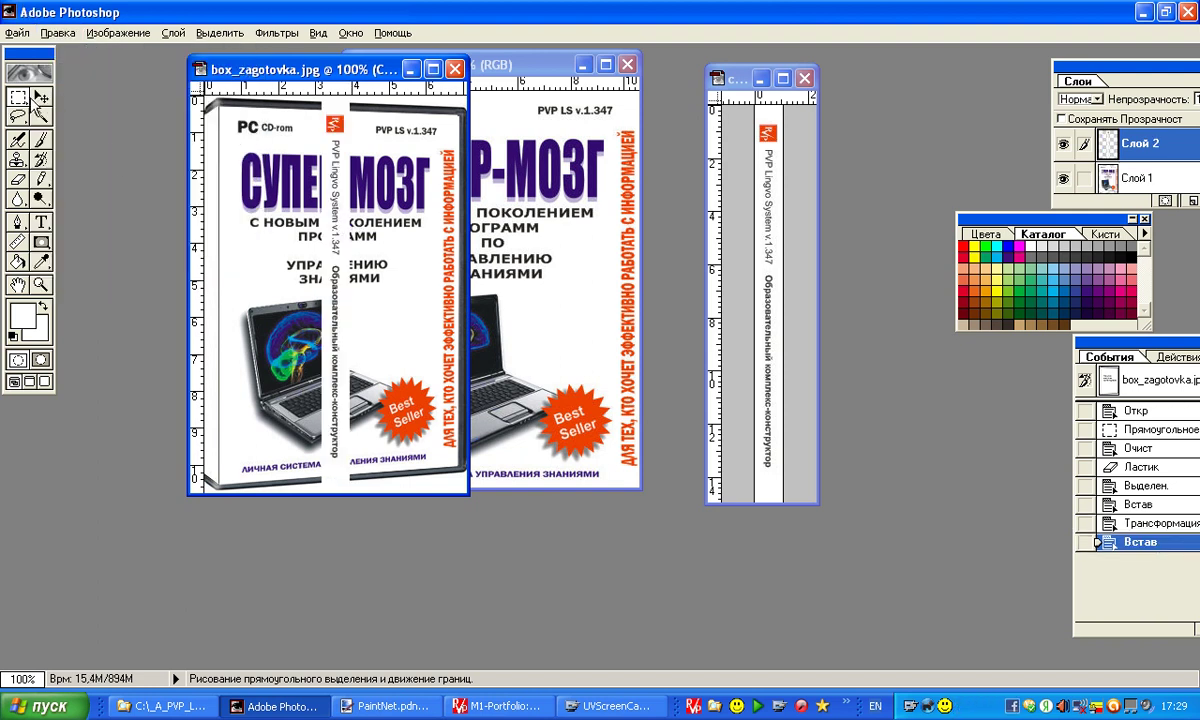
Move the pasted spine layer onto the box's left side with the Move tool and maximize the box_zagotovka.jpg window
left_click(41, 97)
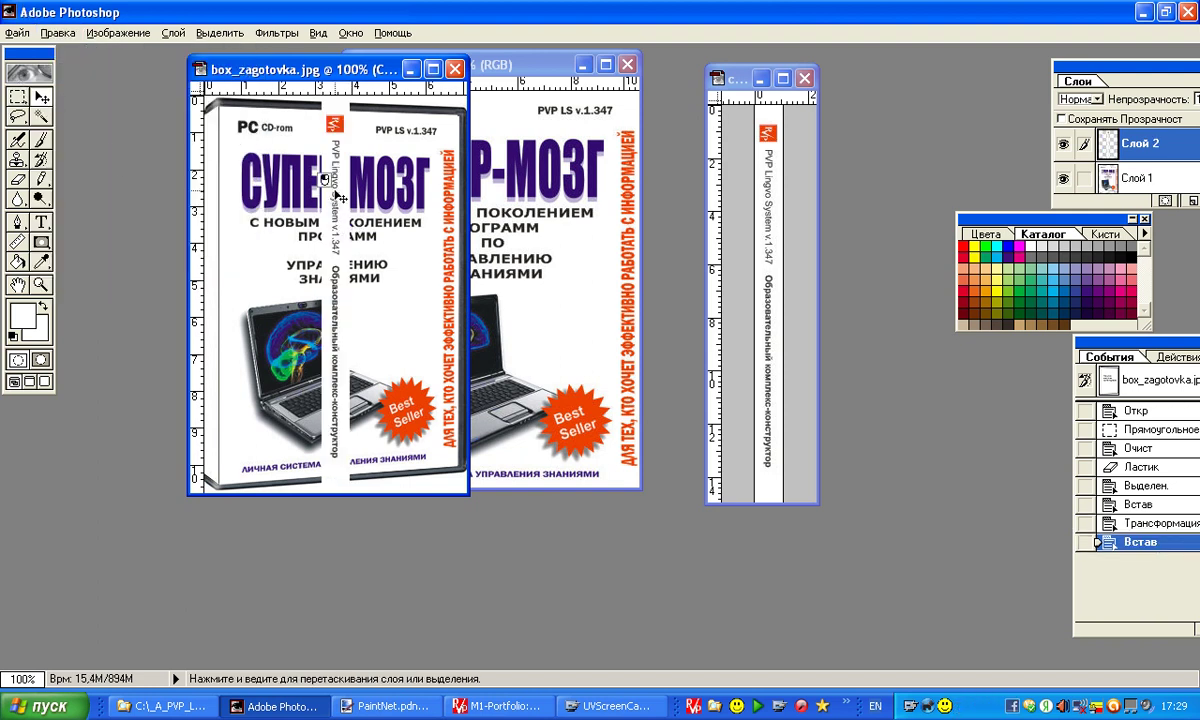
left_click_drag(330, 190, 221, 207)
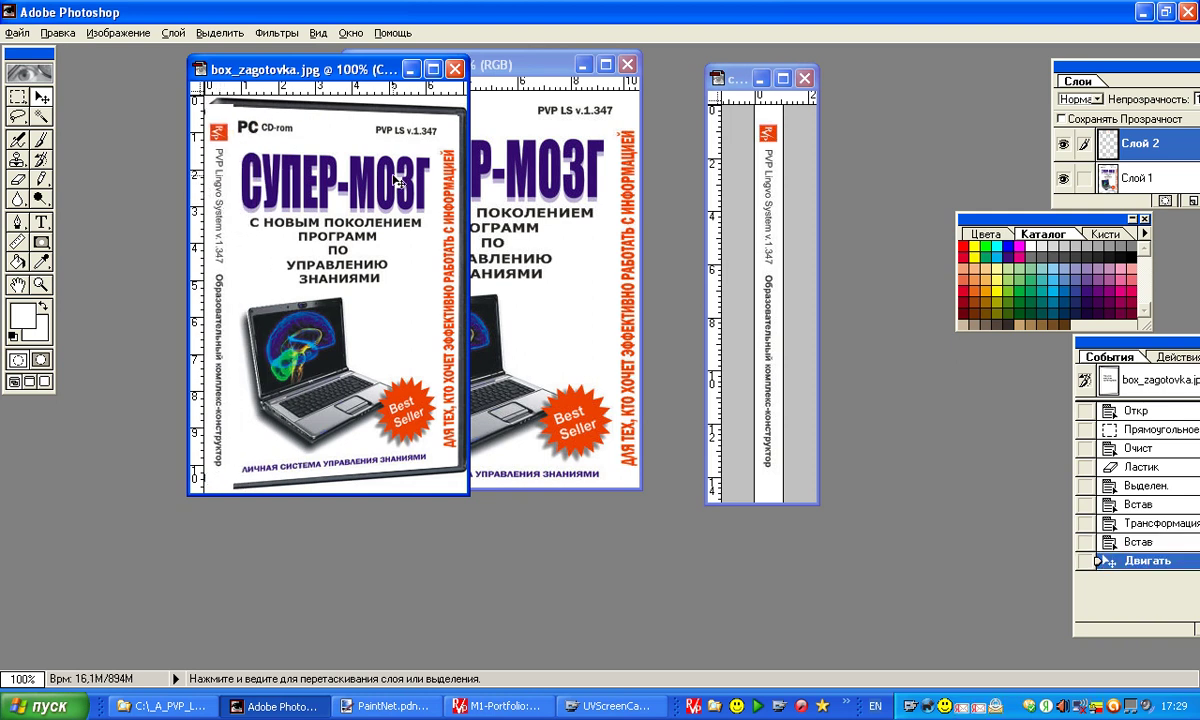
left_click(433, 69)
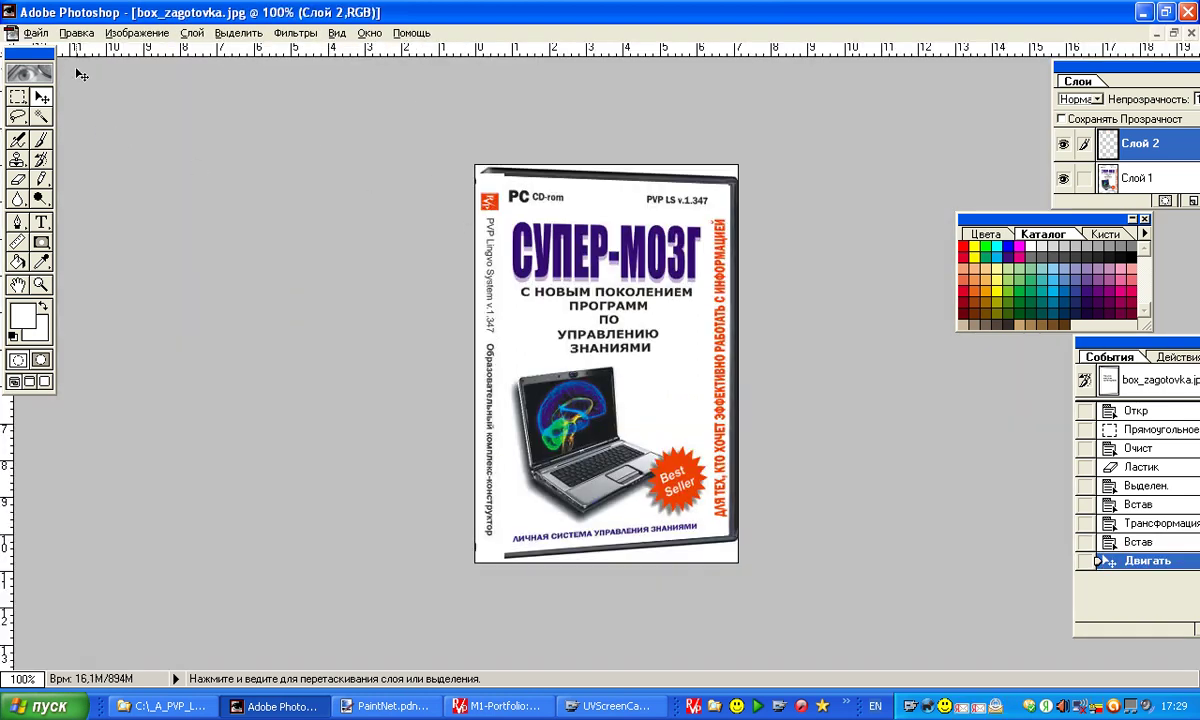
Distort the spine layer so its corners match the narrow left side of the box, and apply the transformation
left_click(76, 33)
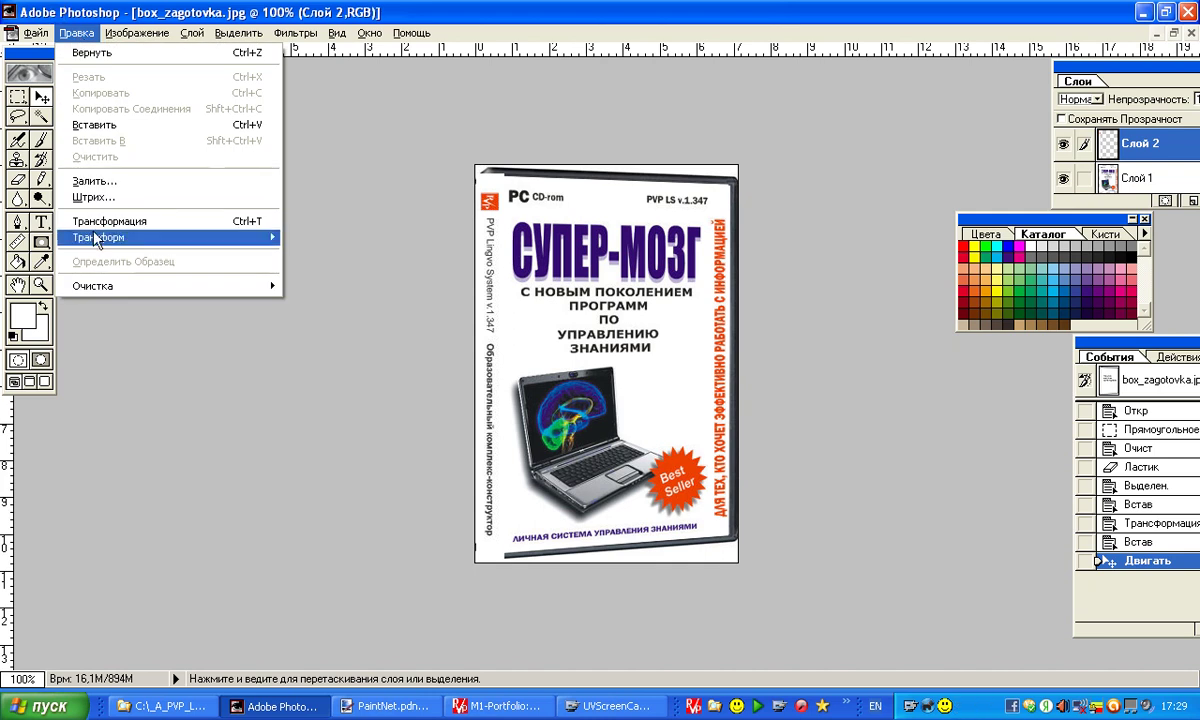
mouse_move(96, 238)
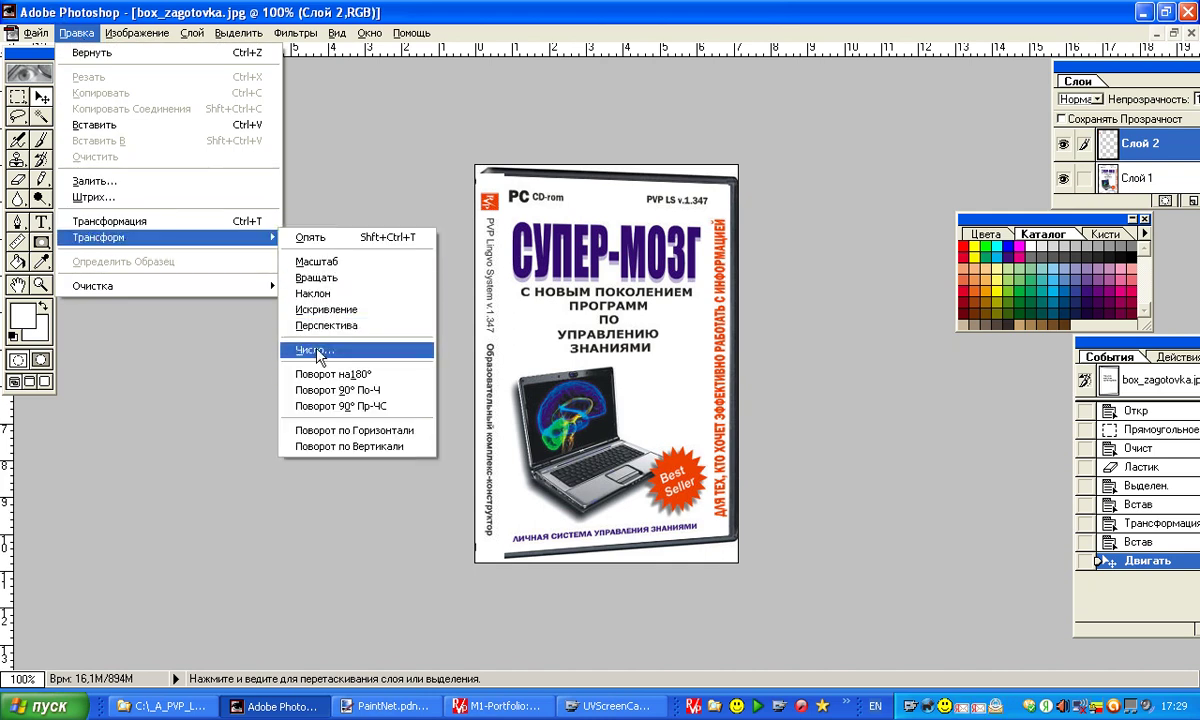
left_click(316, 309)
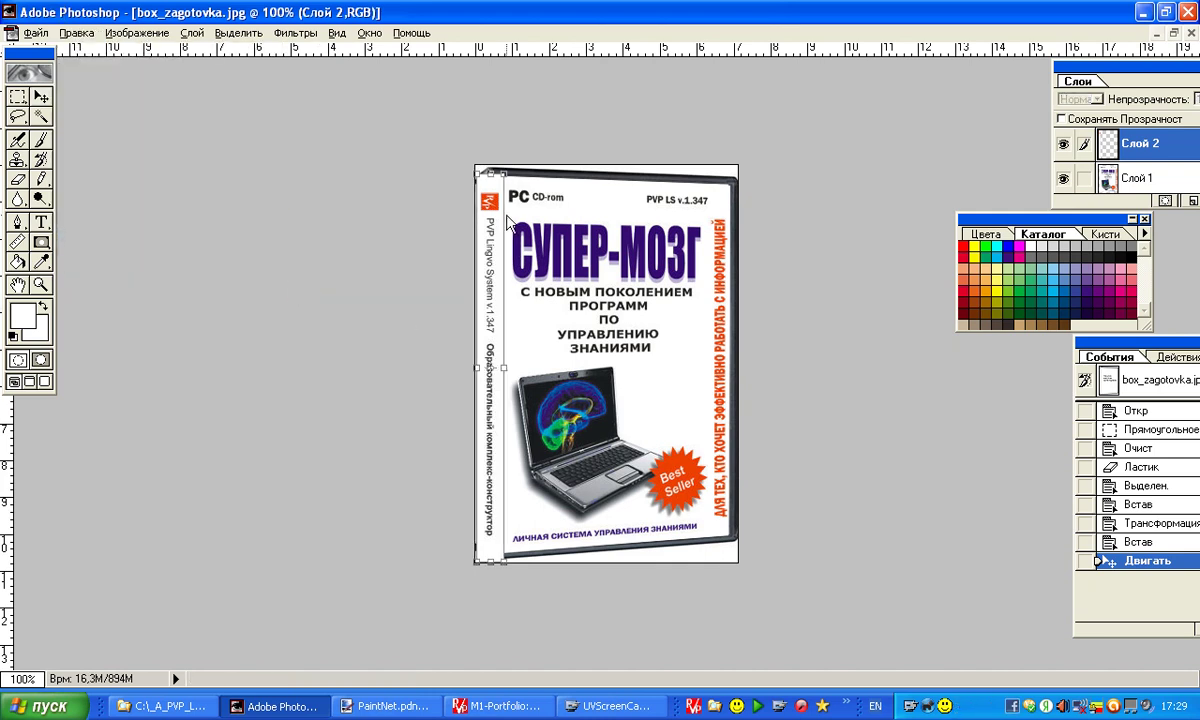
mouse_move(478, 173)
left_mouse_down()
mouse_move(458, 182)
mouse_move(496, 184)
mouse_move(477, 200)
mouse_move(478, 180)
left_mouse_up()
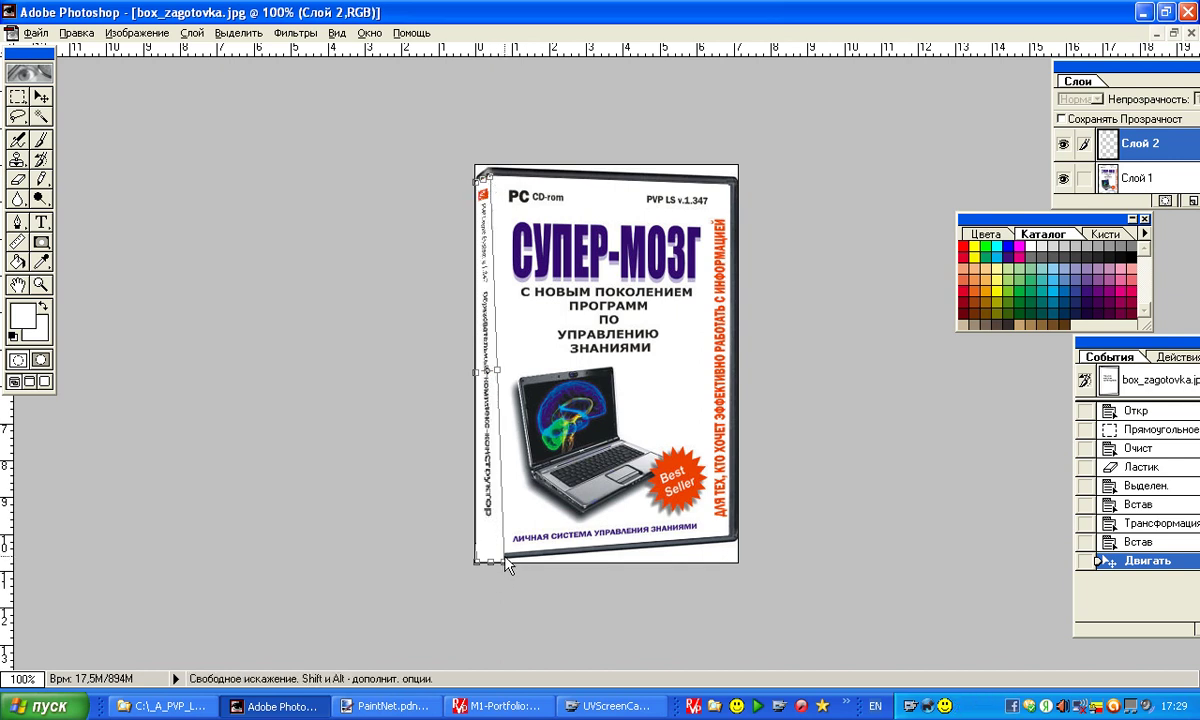
left_click_drag(504, 565, 491, 567)
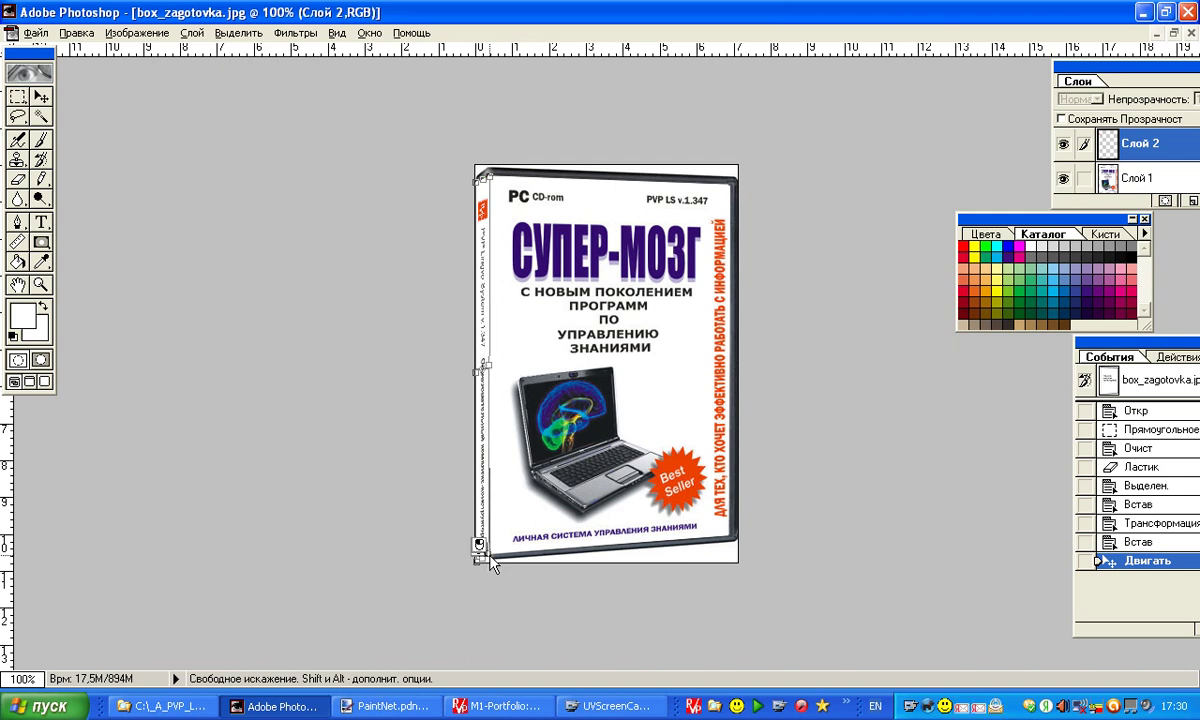
left_click_drag(490, 563, 476, 566)
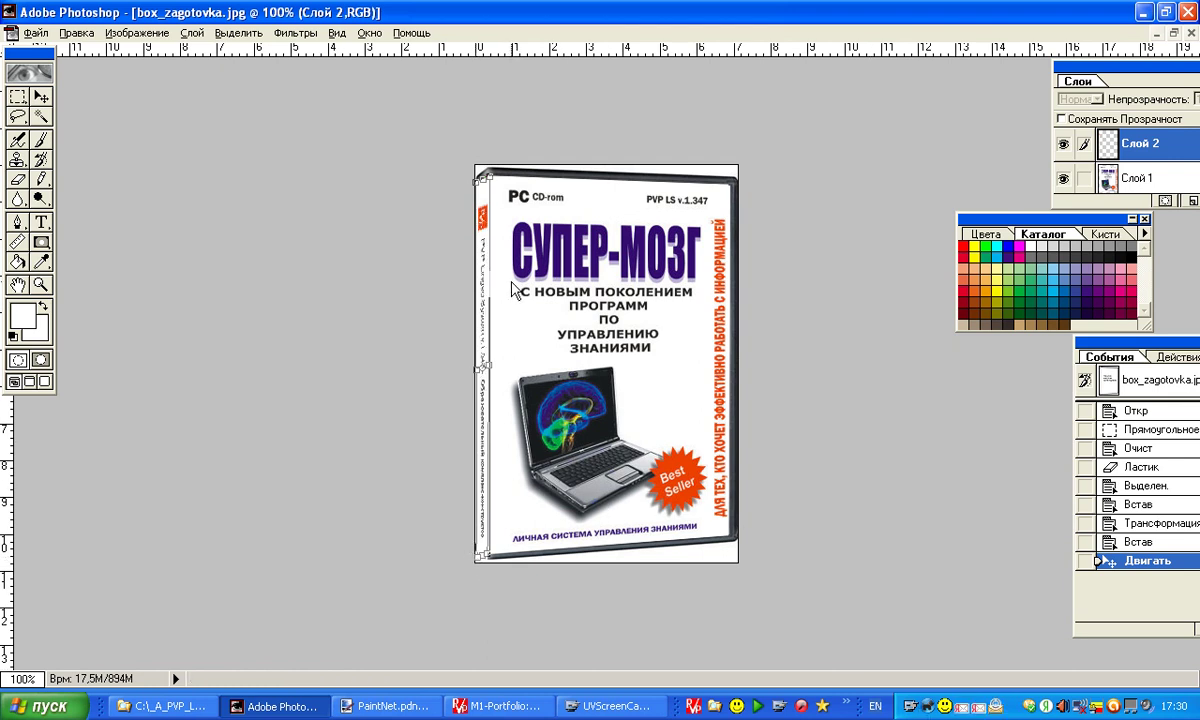
key("Return")
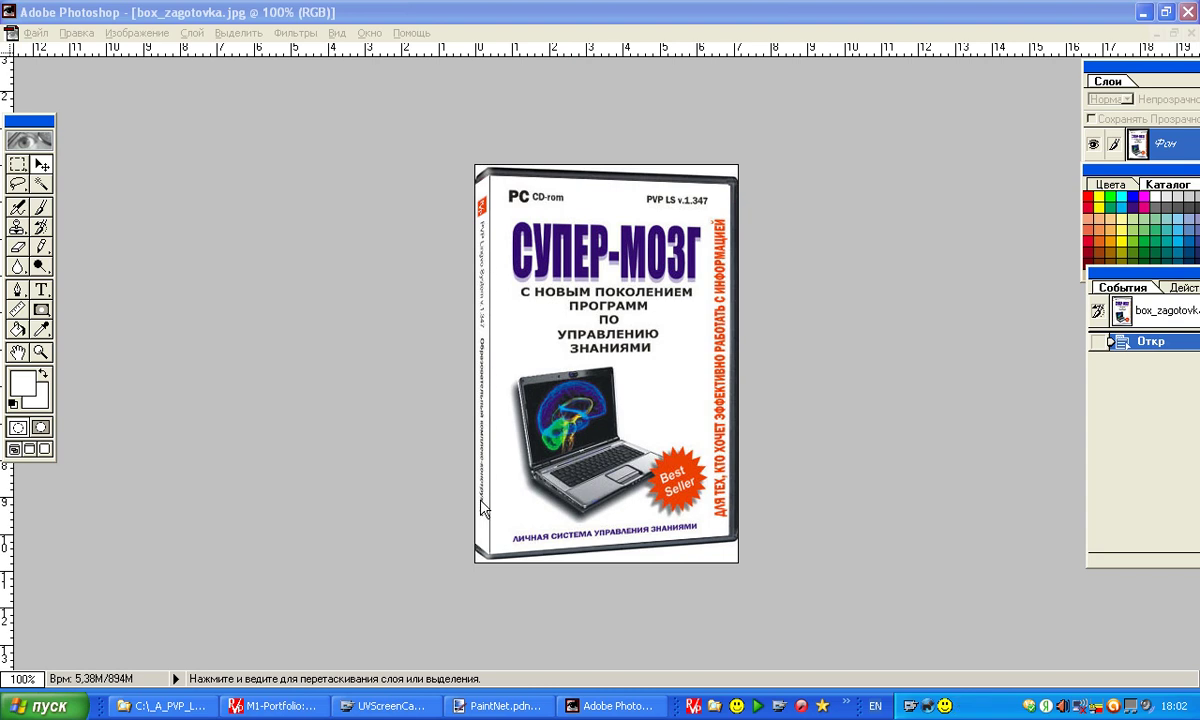
left_click(193, 35)
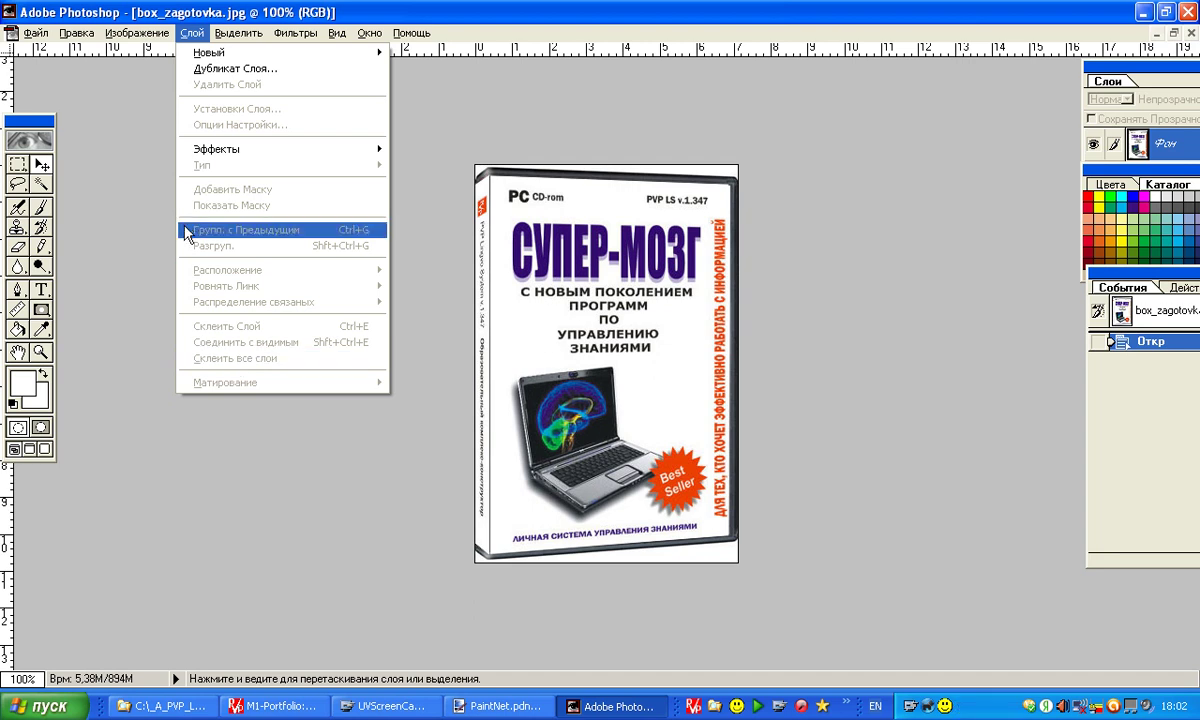
mouse_move(38, 35)
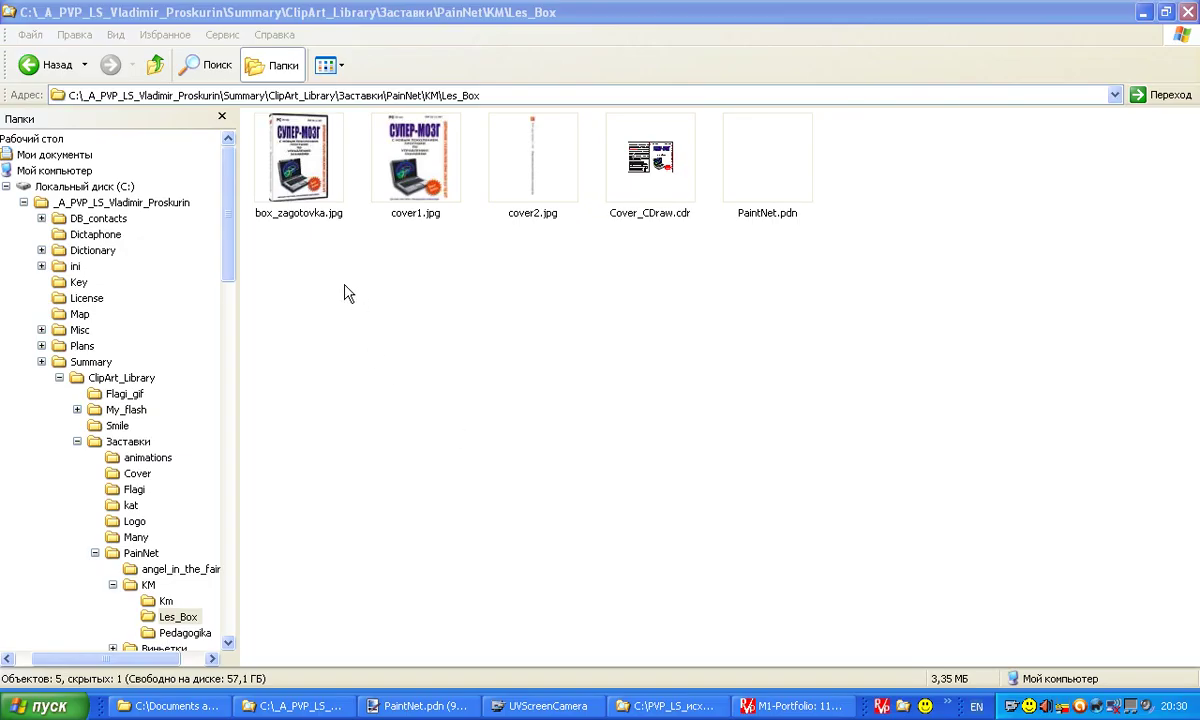
Switch to Paint.NET, import box_zagotovka.jpg as a layer and move the box to the upper middle of the canvas at about 270, 6
left_click(309, 177)
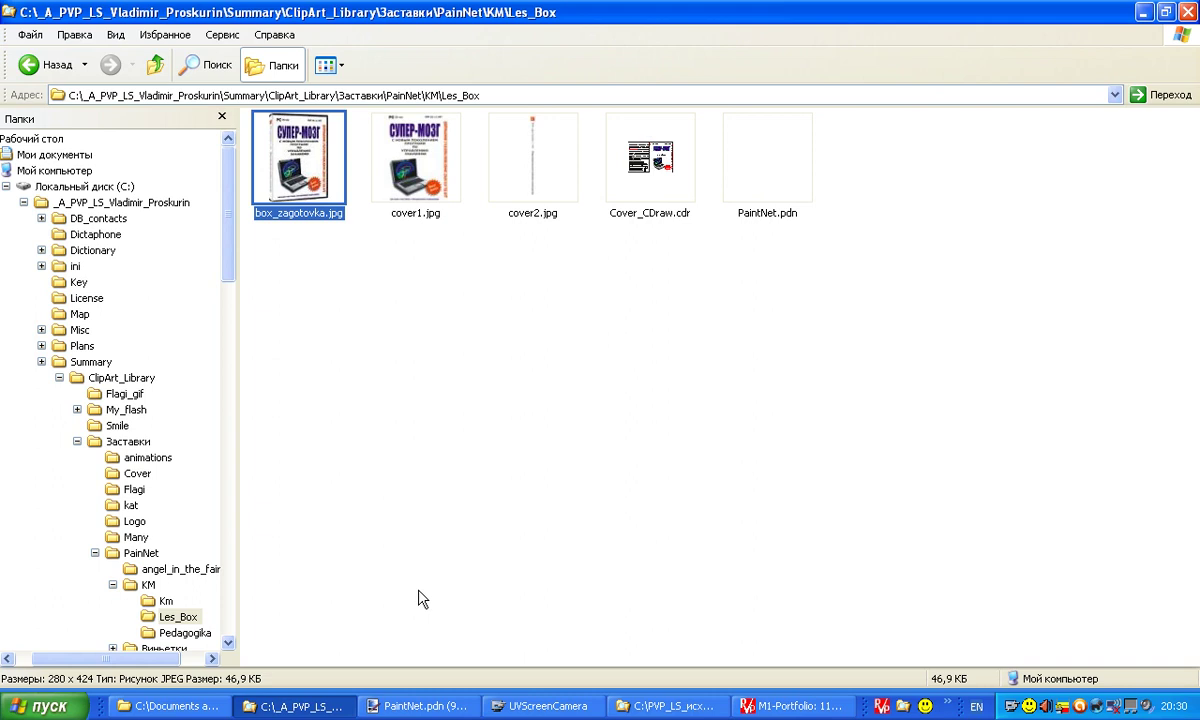
left_click(410, 706)
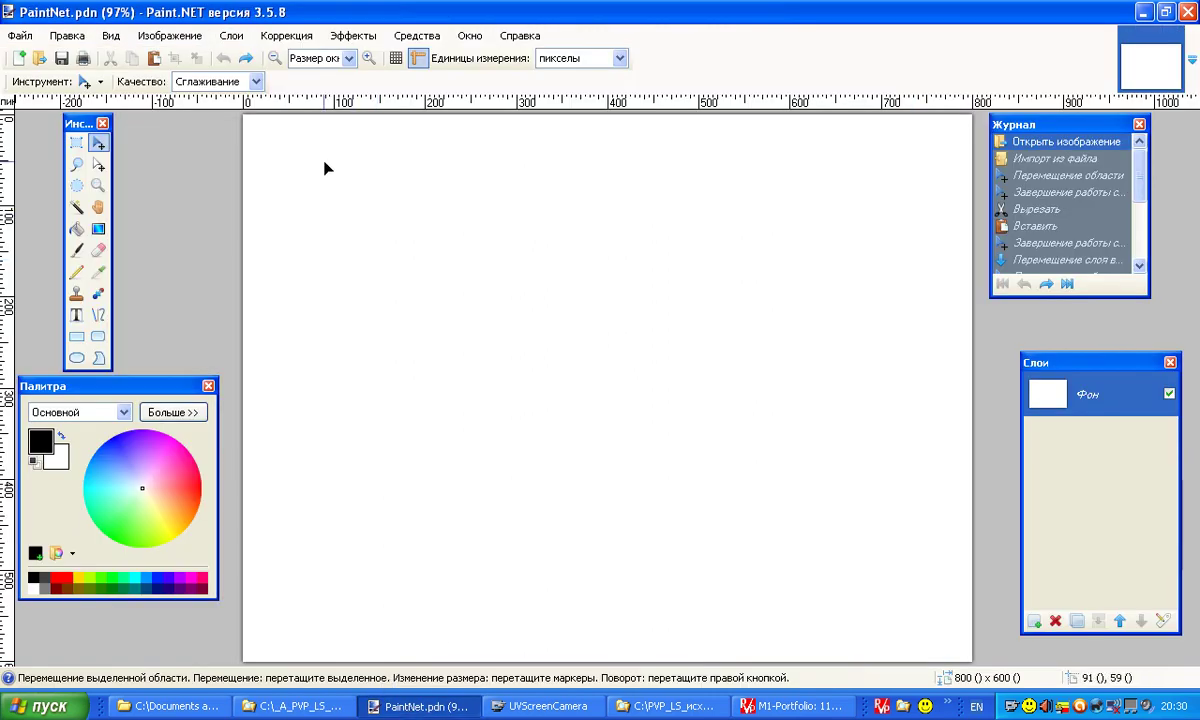
left_click(230, 40)
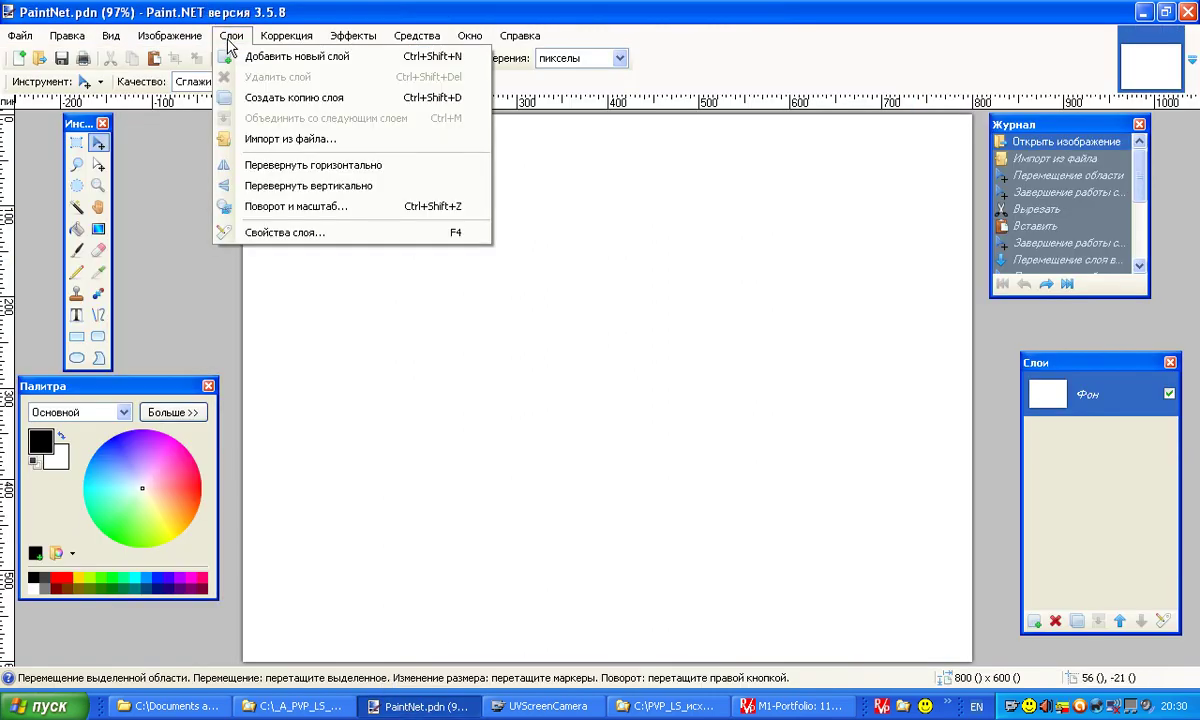
left_click(245, 140)
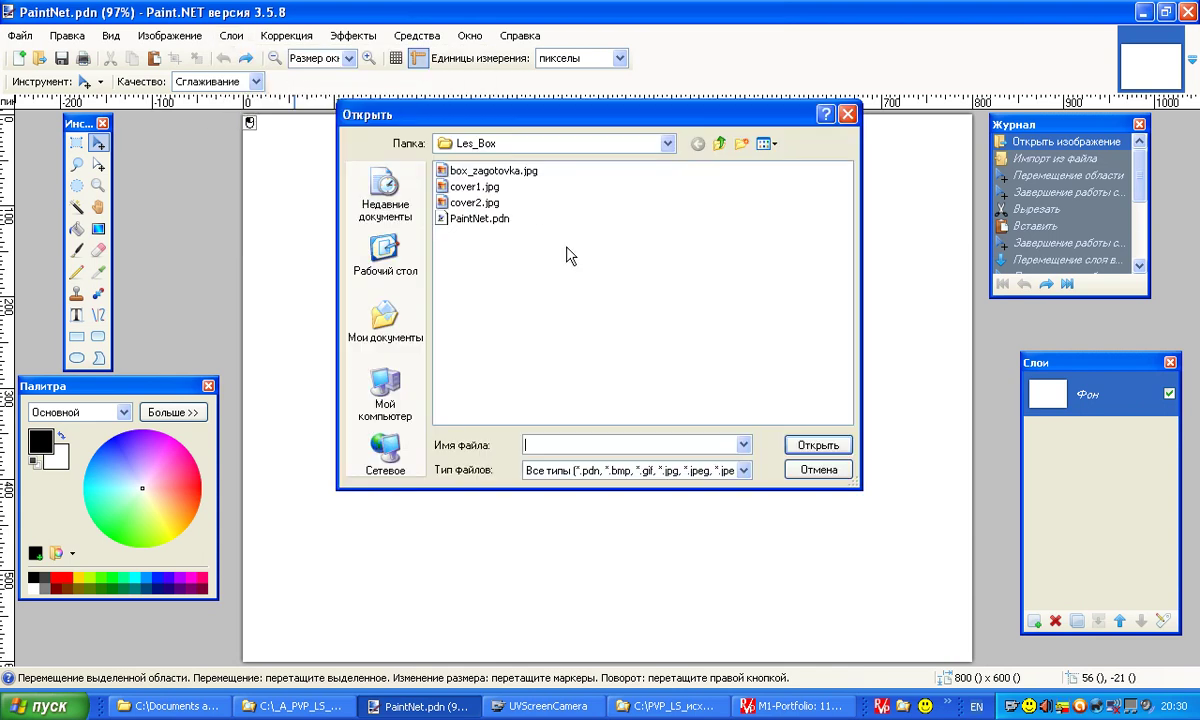
double_click(487, 172)
left_click_drag(401, 287, 645, 296)
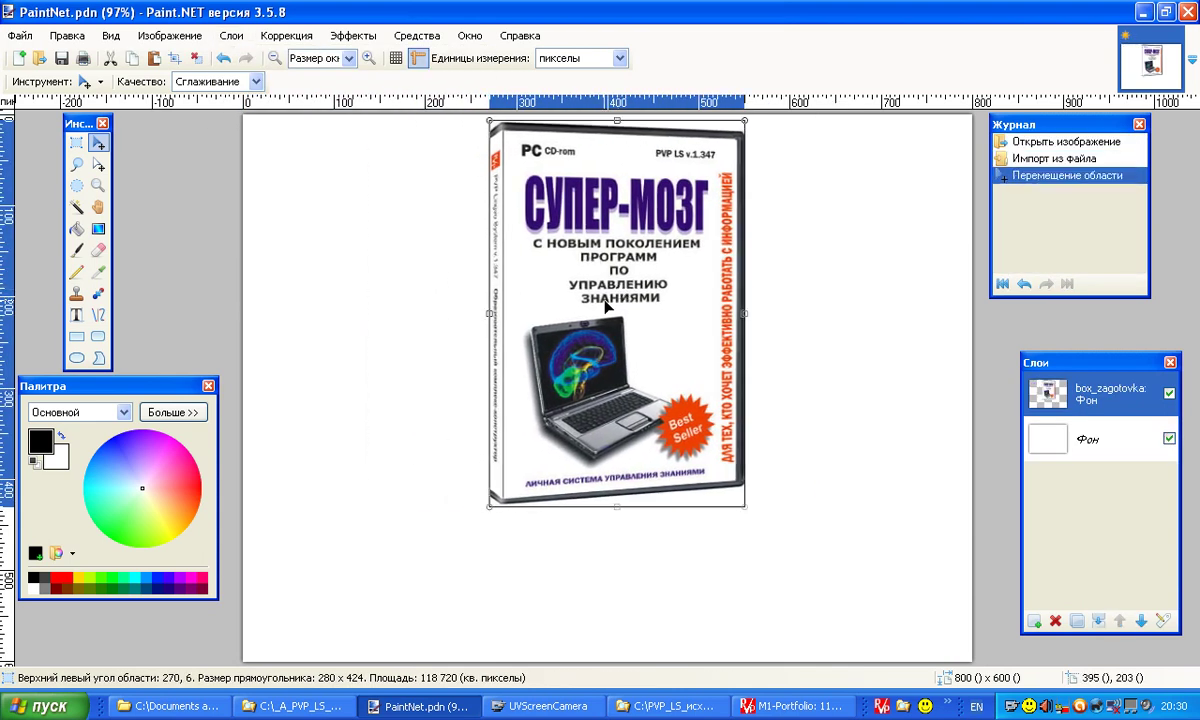
Cut the box image from its imported layer, paste it into the Фон layer and shift it down to about 270, 10
key("ctrl+x")
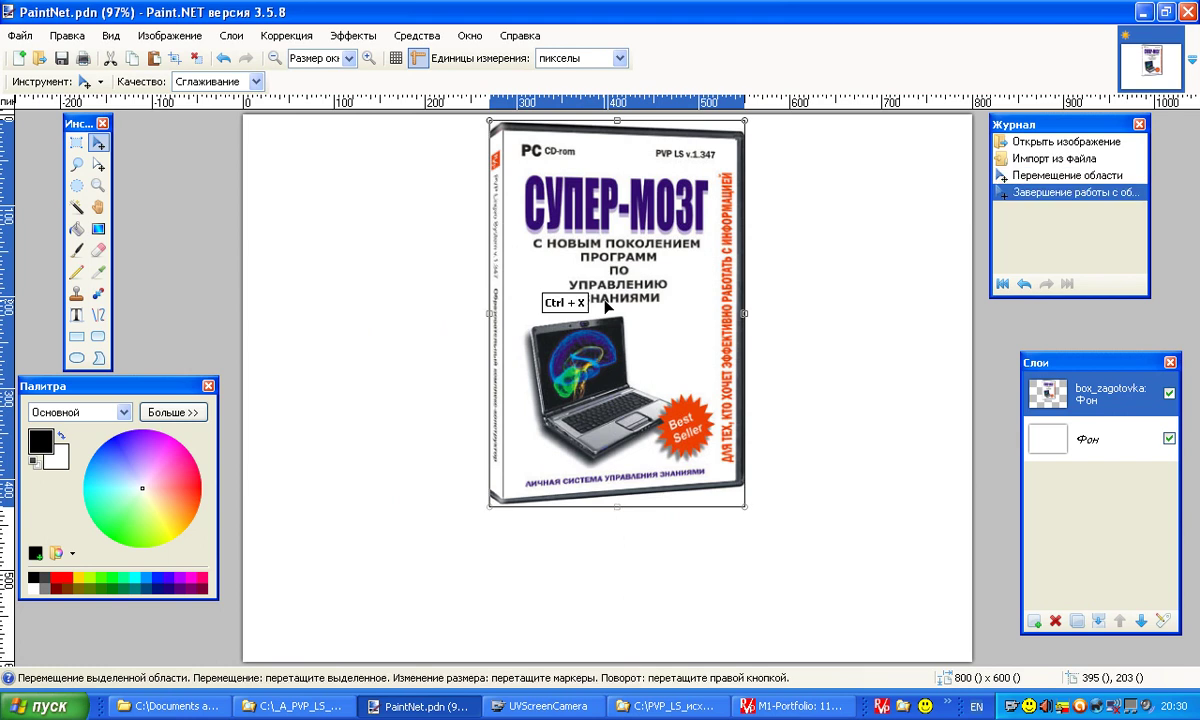
left_click(1048, 432)
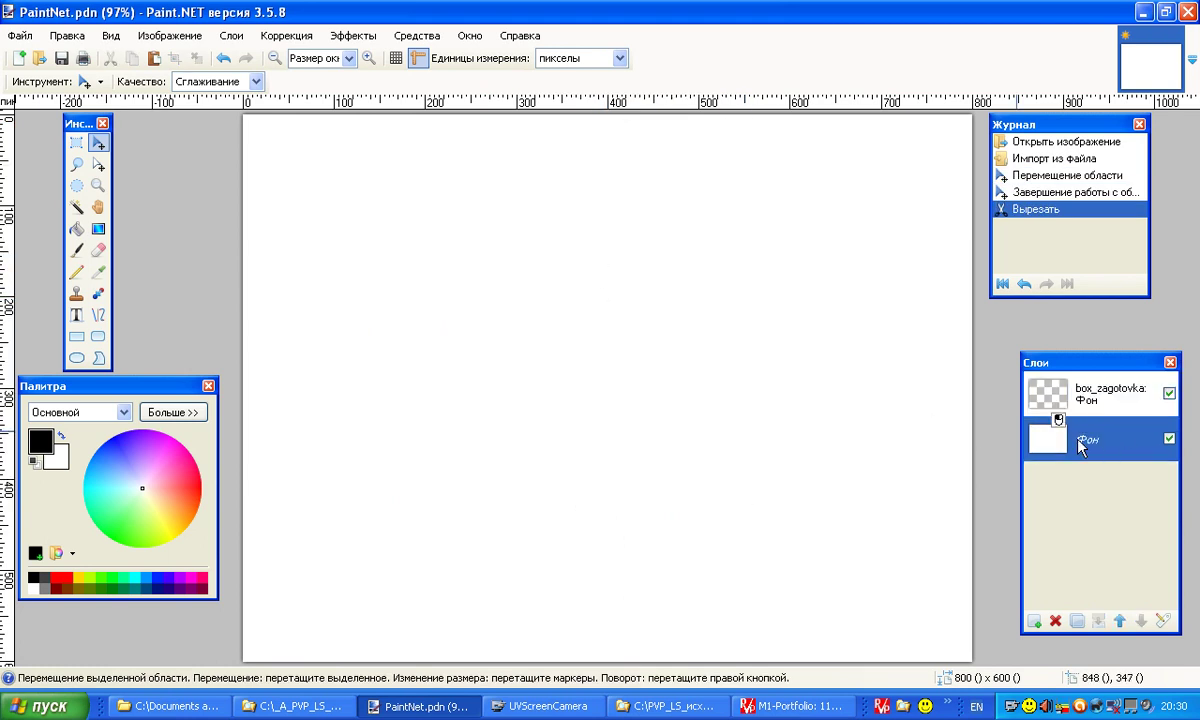
key("ctrl+v")
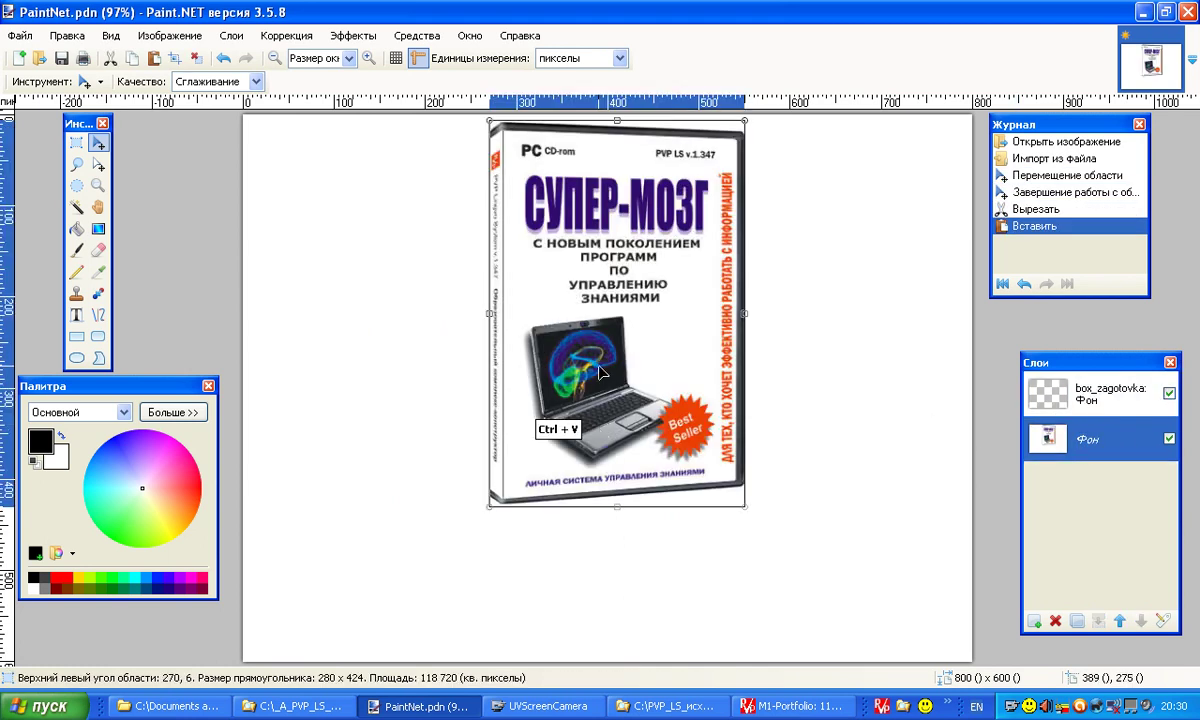
left_click(600, 376)
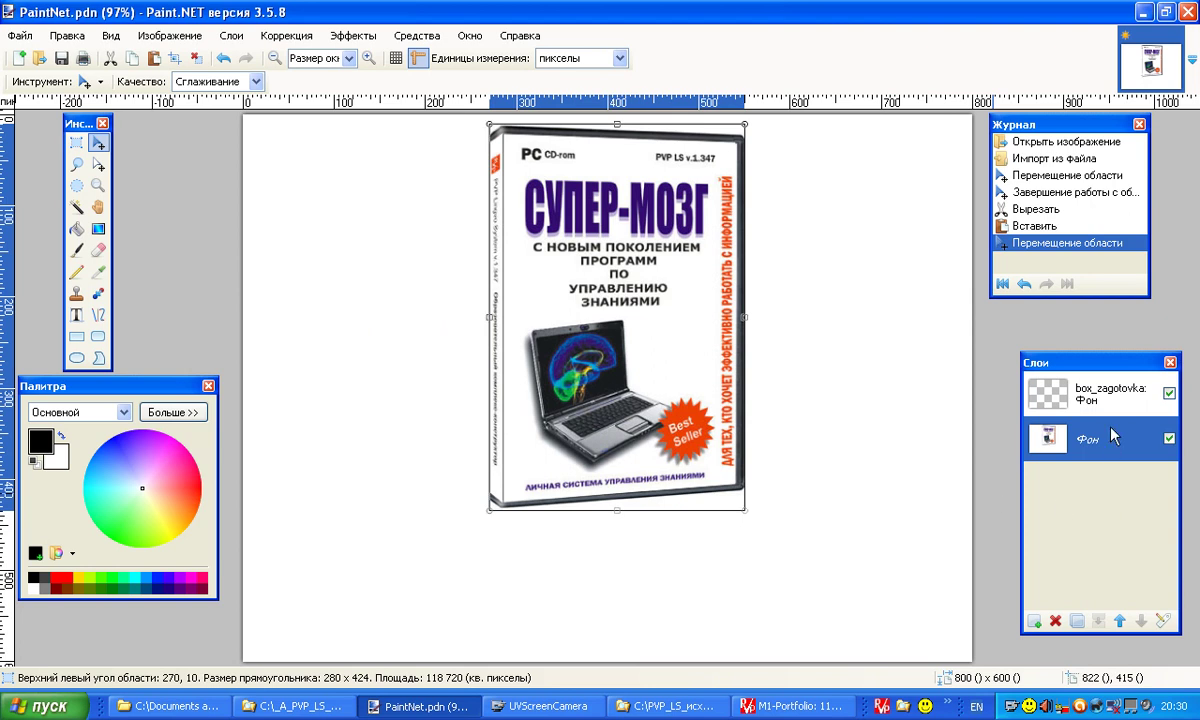
Move the emptied box_zagotovka layer below the Фон layer and make Фон the active layer
left_click(1045, 397)
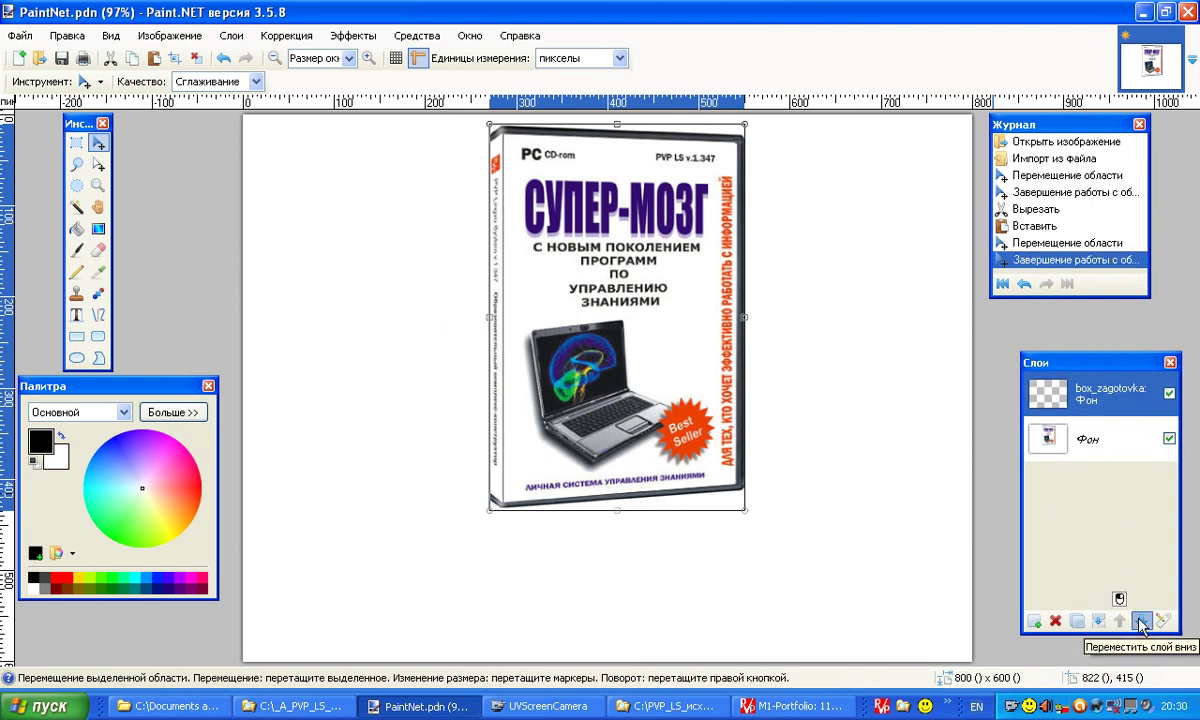
left_click(1142, 624)
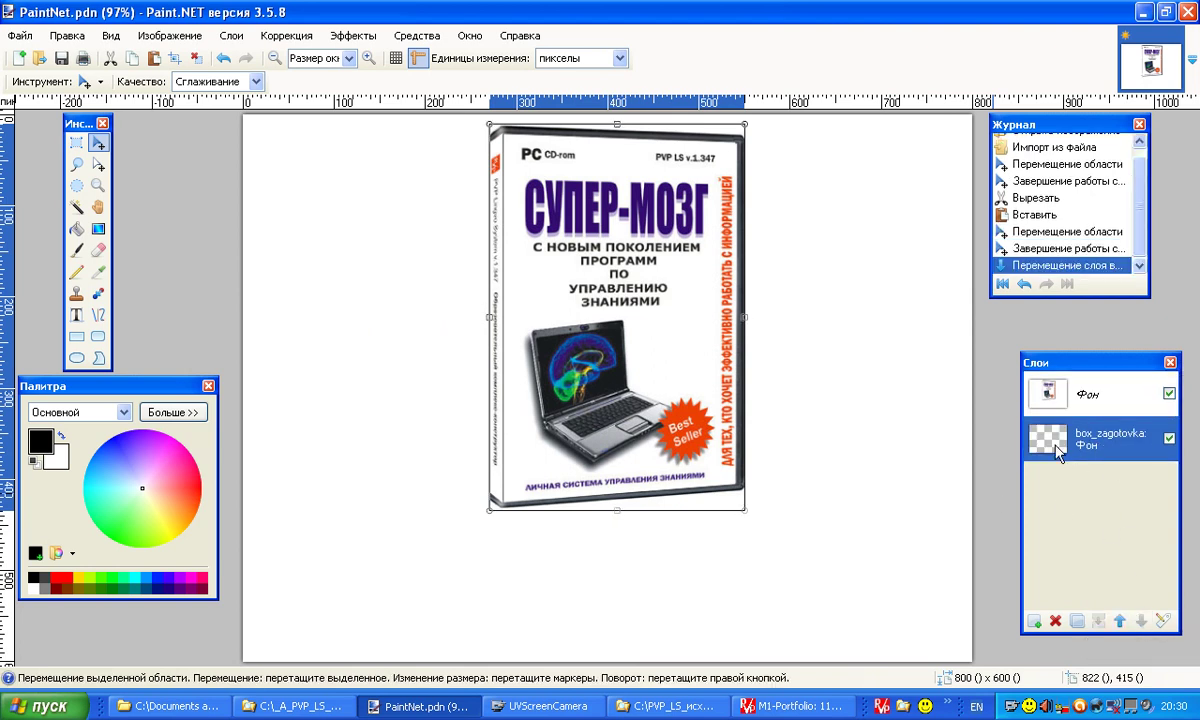
left_click(1066, 396)
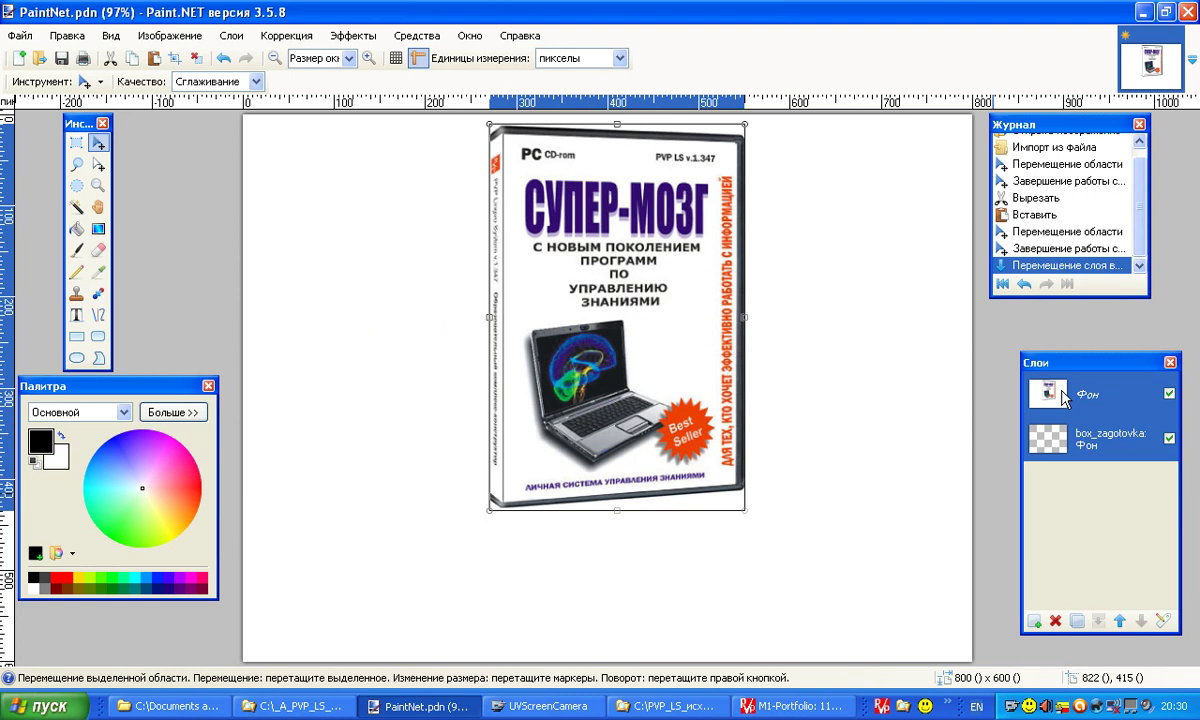
left_click(1057, 400)
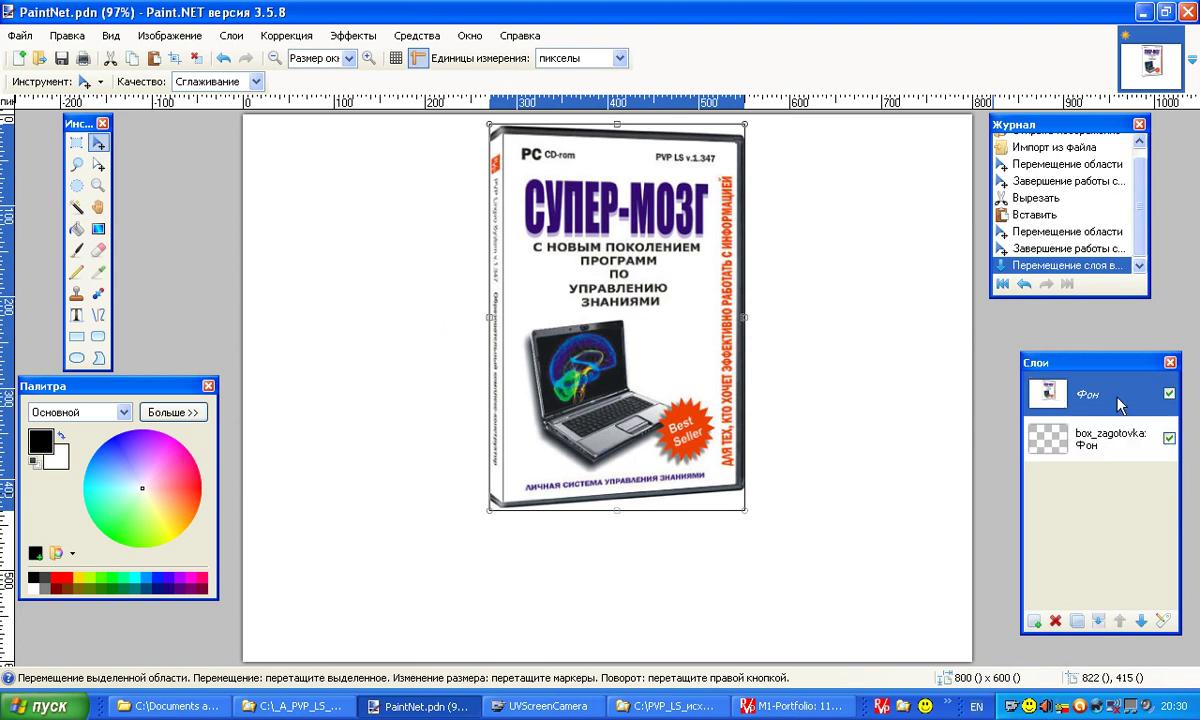
left_click(1103, 450)
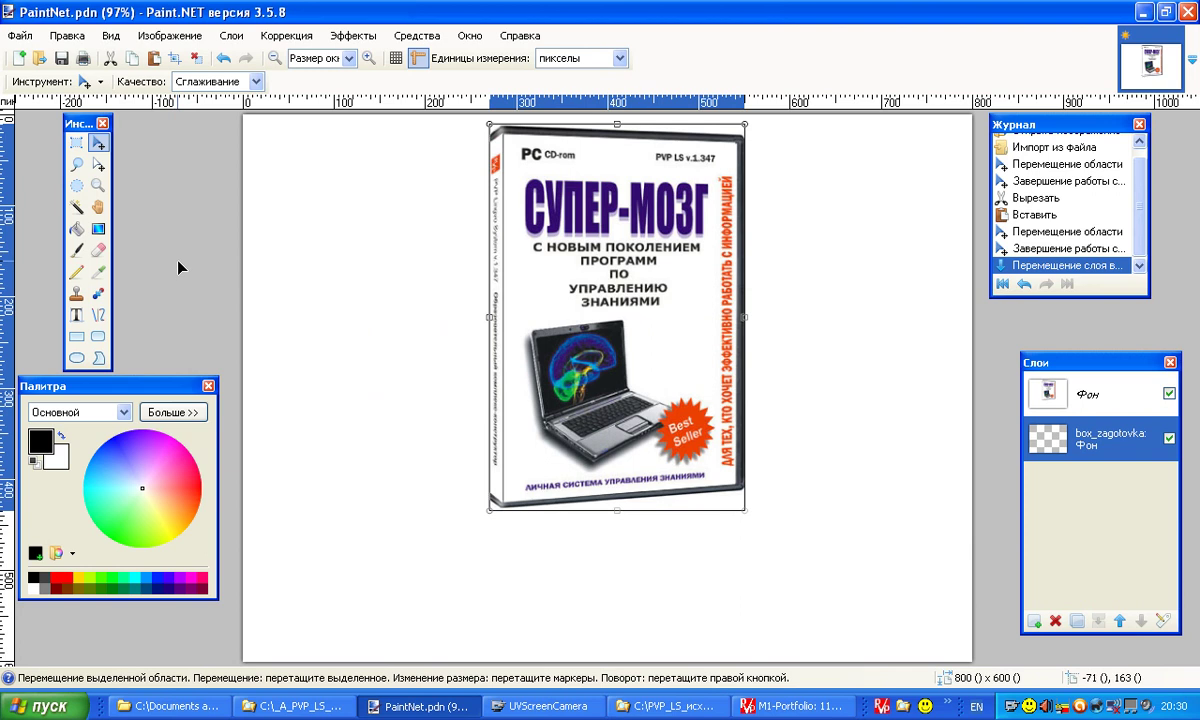
left_click(1030, 398)
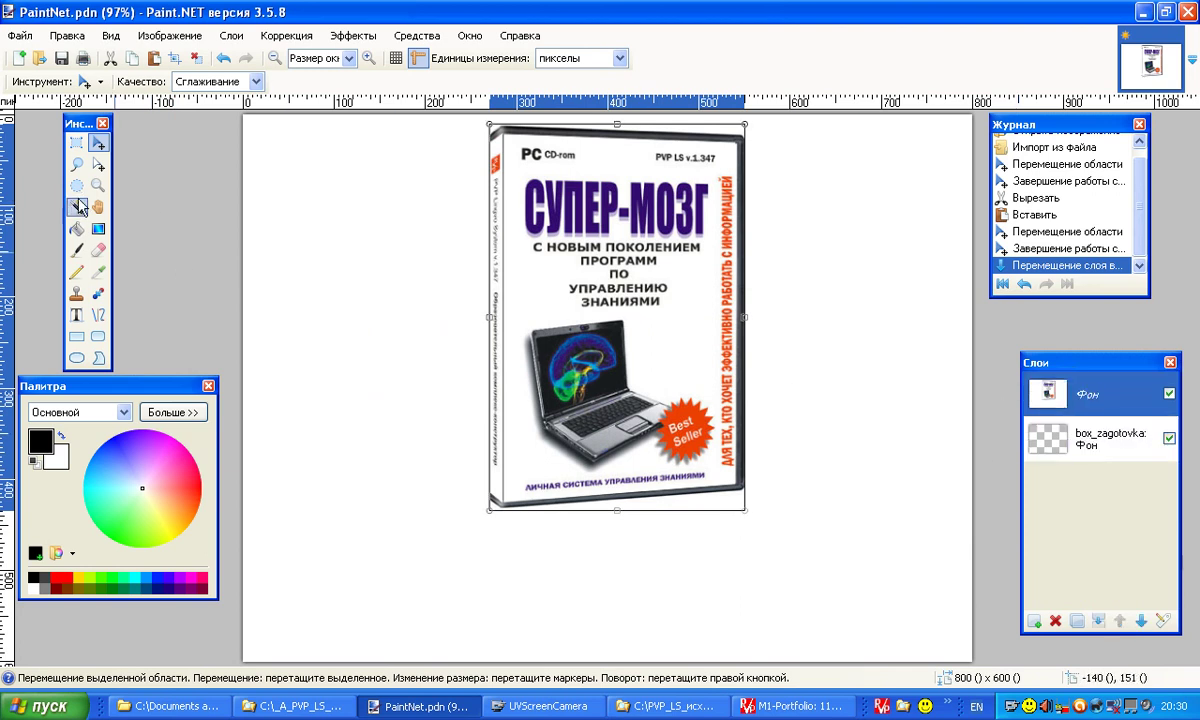
Select the full-width white area below the box with the rectangle selection and erase it up to the box's bottom edge
left_click(76, 144)
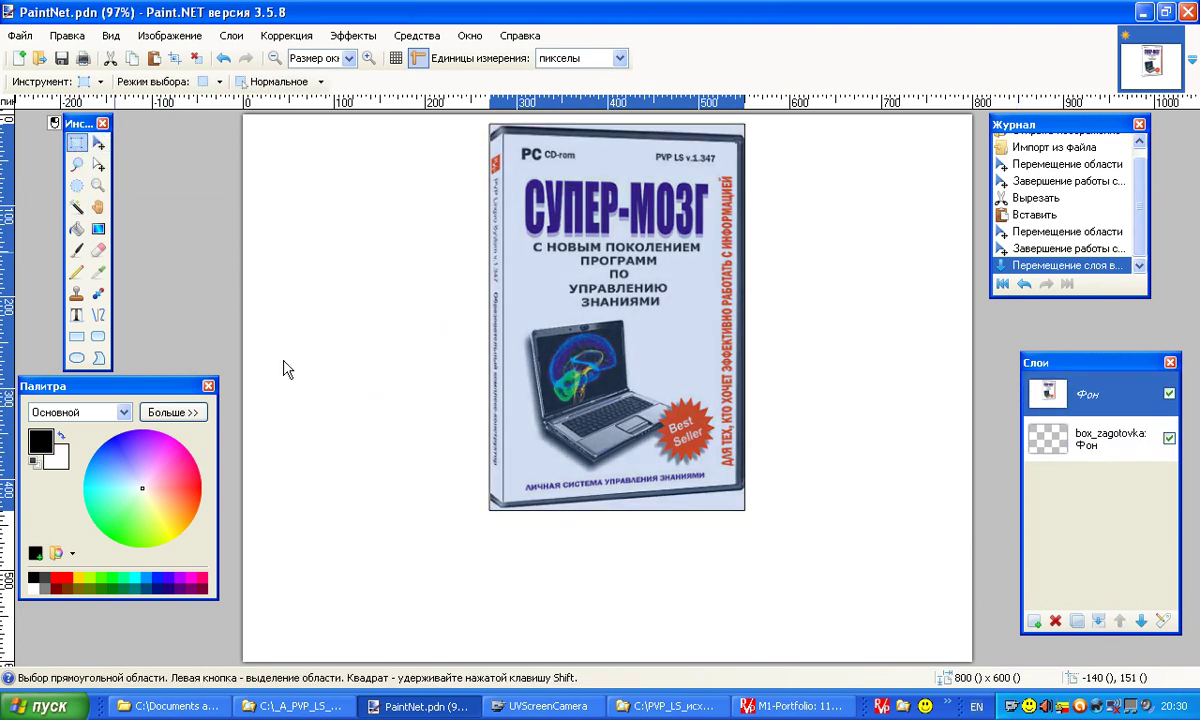
left_click_drag(238, 498, 490, 552)
left_click_drag(240, 505, 503, 561)
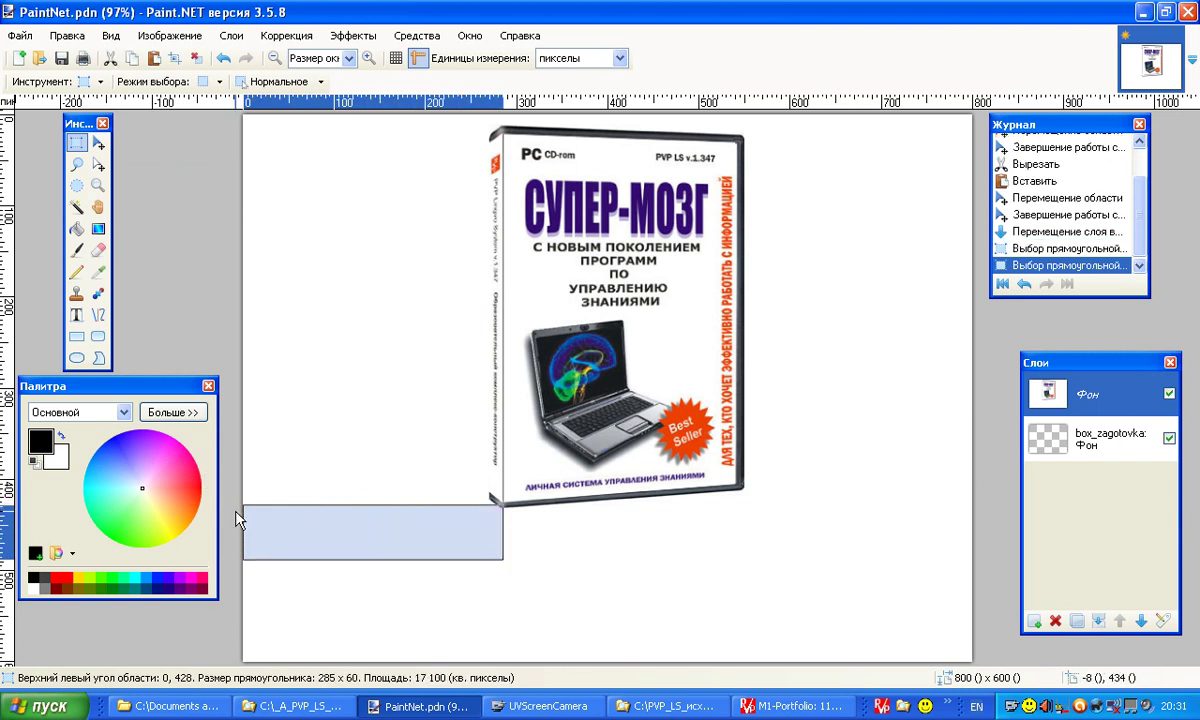
left_click_drag(240, 518, 966, 688)
key("Delete")
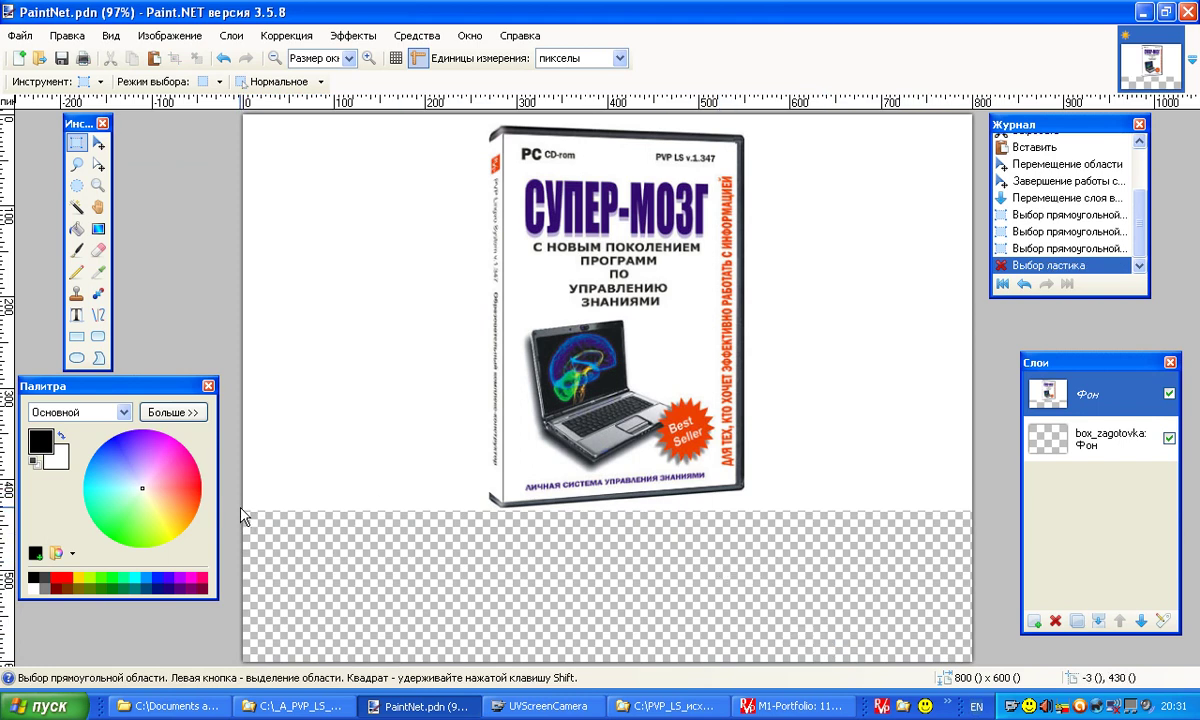
mouse_move(240, 509)
left_mouse_down()
mouse_move(437, 544)
mouse_move(1032, 563)
left_mouse_up()
key("Delete")
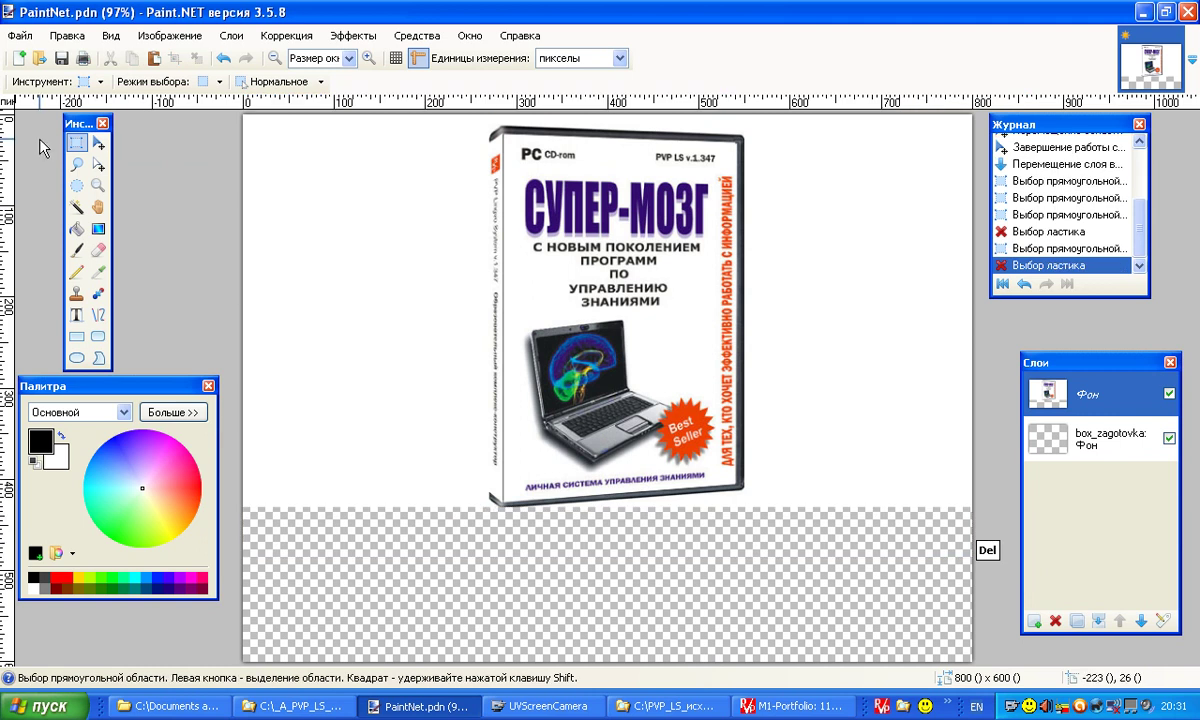
Erase the remaining white areas along both slanted bottom edges of the box using Lasso selections
left_click(76, 166)
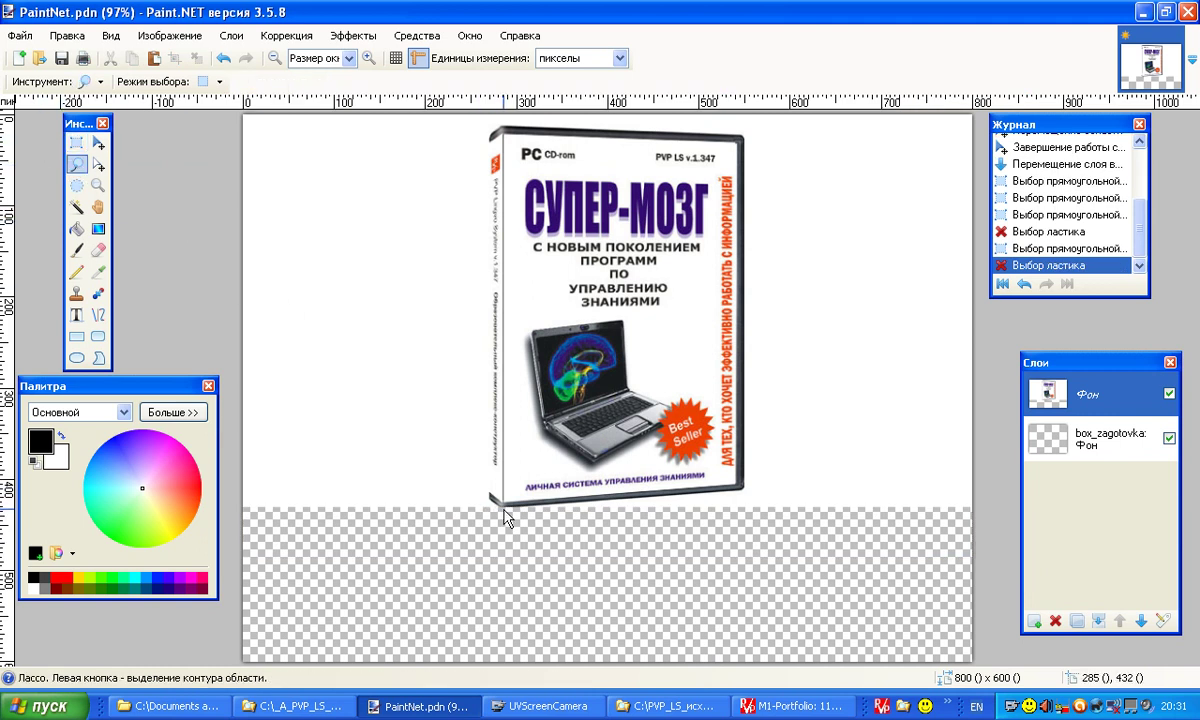
mouse_move(505, 517)
left_mouse_down()
mouse_move(691, 568)
mouse_move(990, 505)
mouse_move(1007, 450)
mouse_move(1030, 478)
mouse_move(1020, 468)
left_mouse_up()
key("Delete")
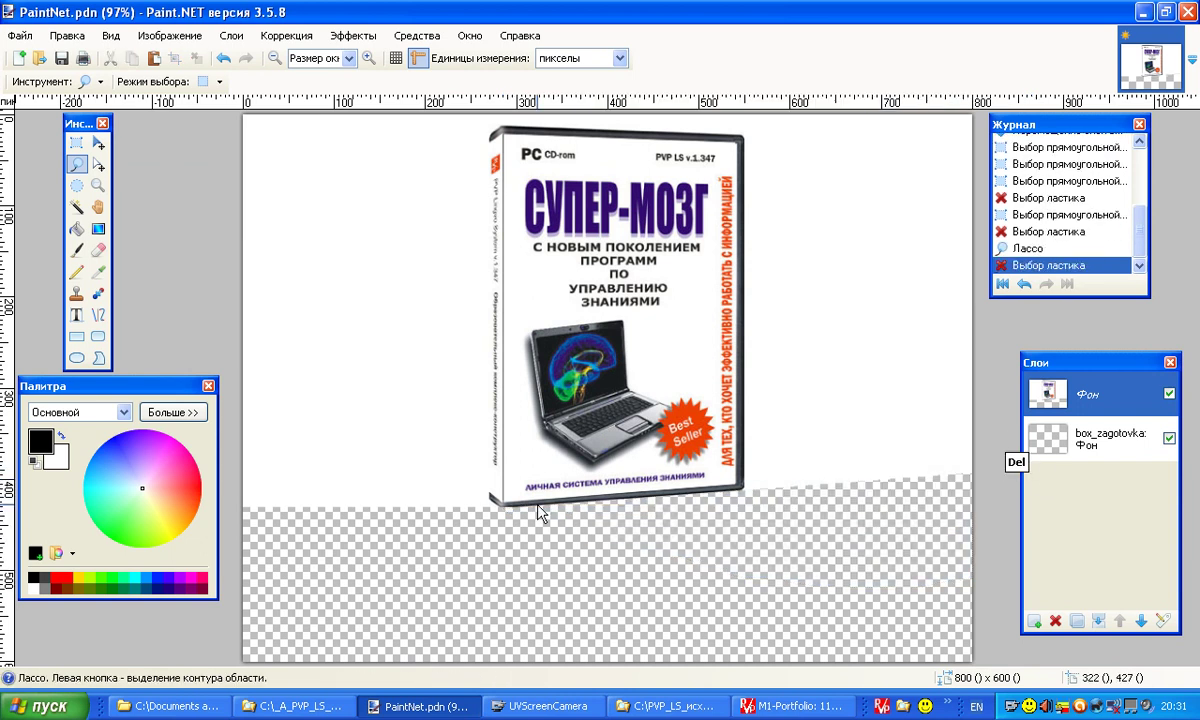
mouse_move(505, 517)
left_mouse_down()
mouse_move(242, 516)
mouse_move(223, 501)
mouse_move(259, 366)
left_mouse_up()
key("Delete")
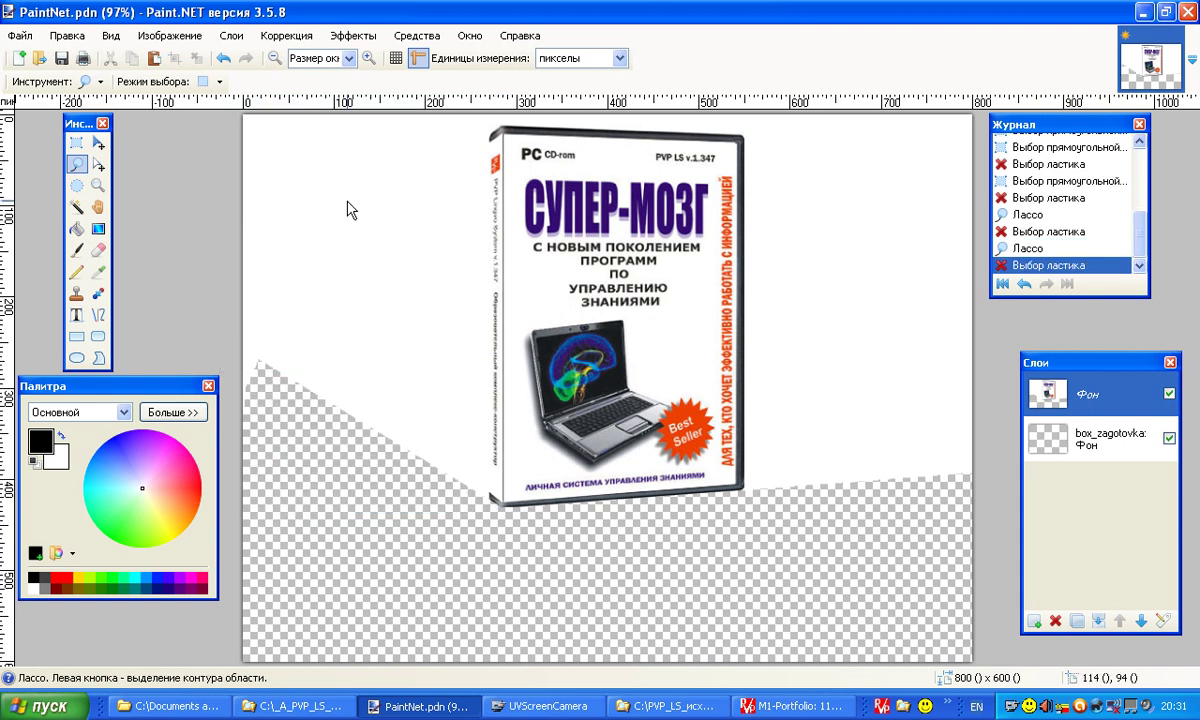
Start the Wet Floor reflection effect on the Фон layer and place its settings dialog clear of the box
left_click(340, 35)
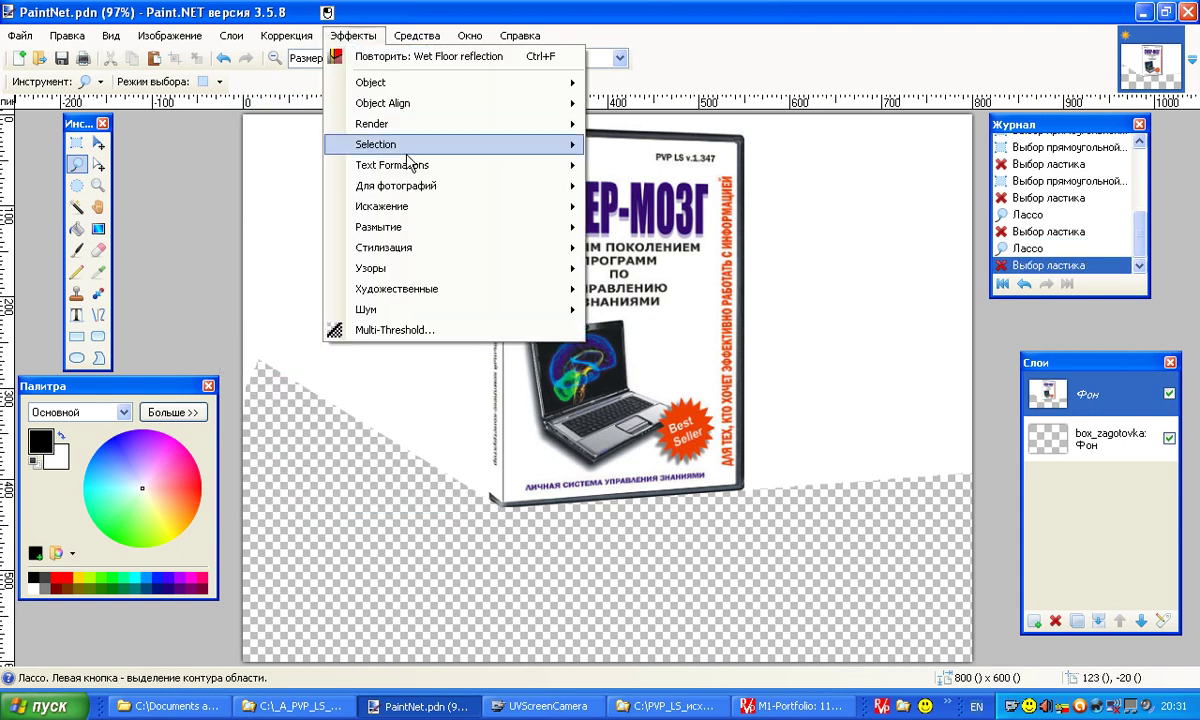
mouse_move(519, 205)
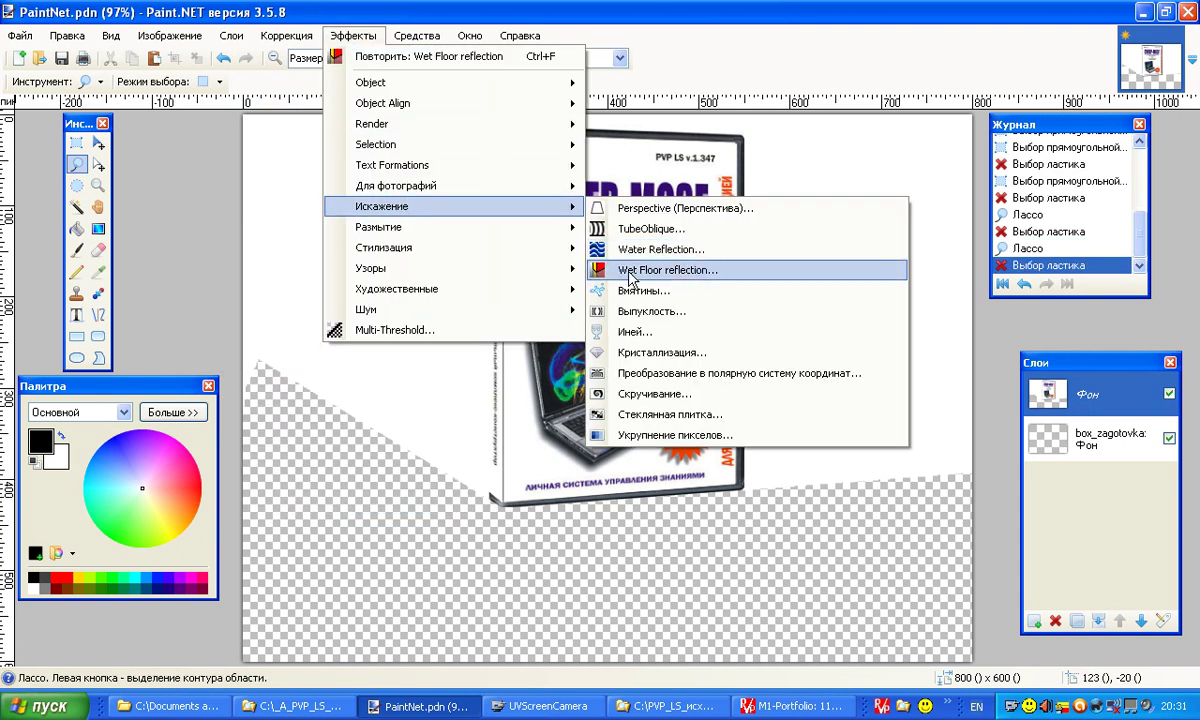
left_click(676, 272)
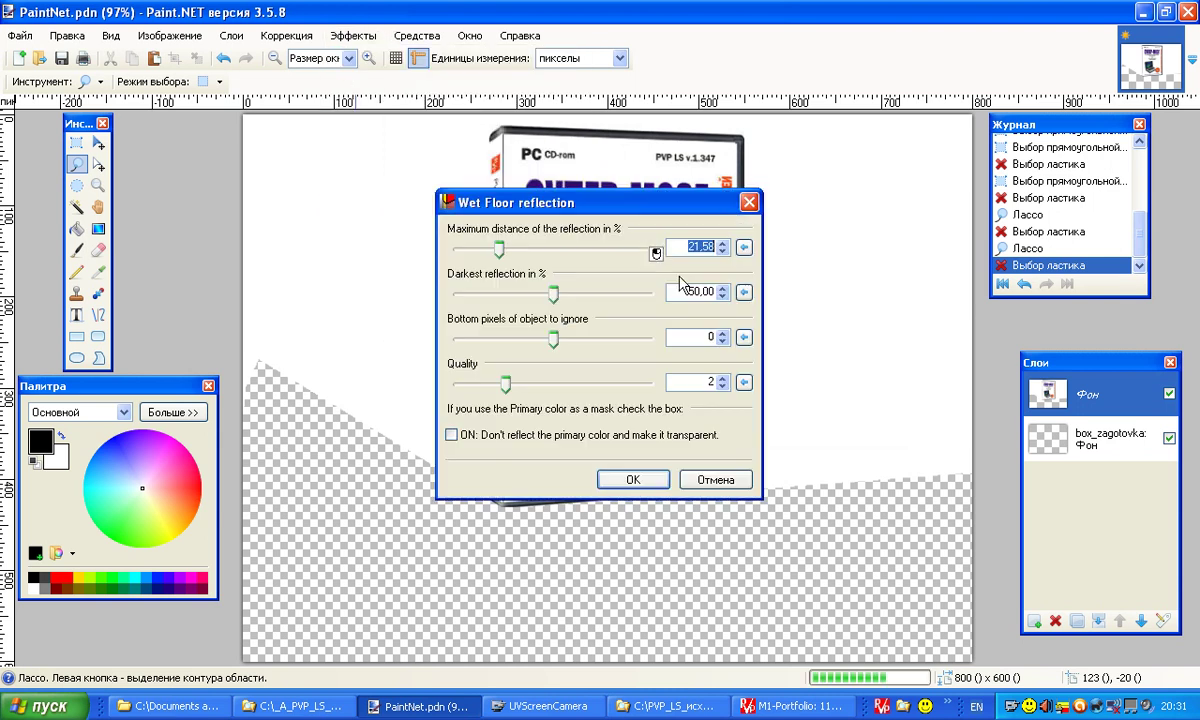
left_click_drag(590, 205, 906, 186)
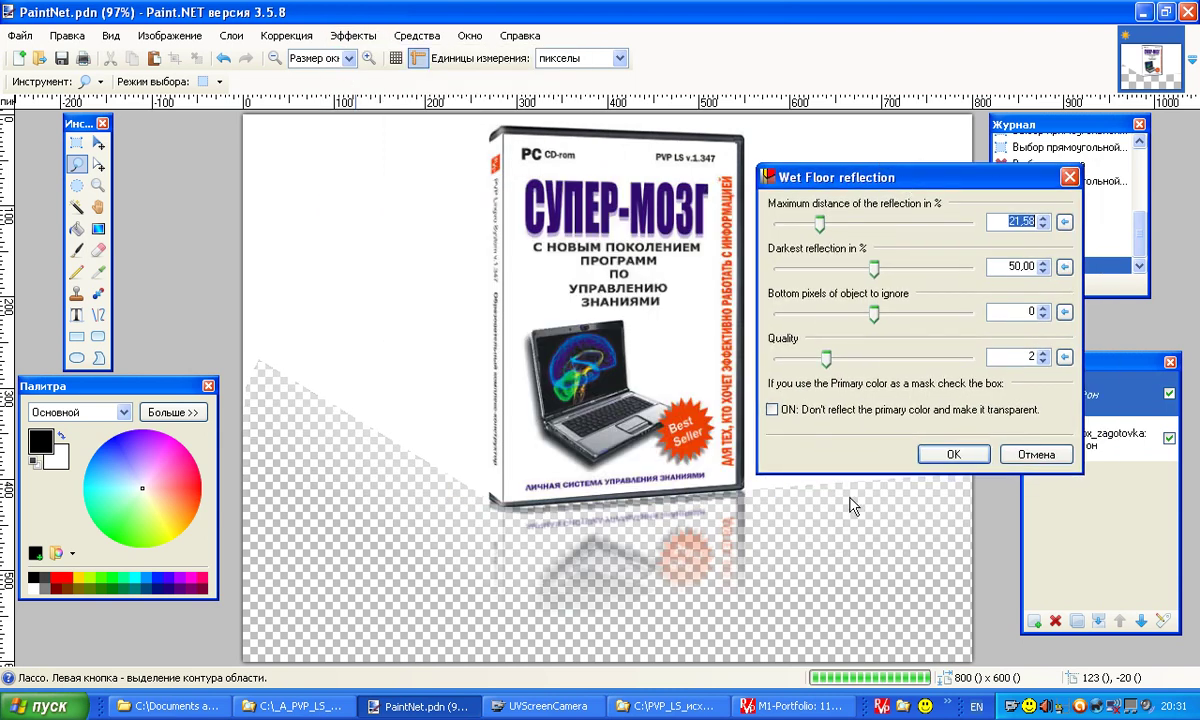